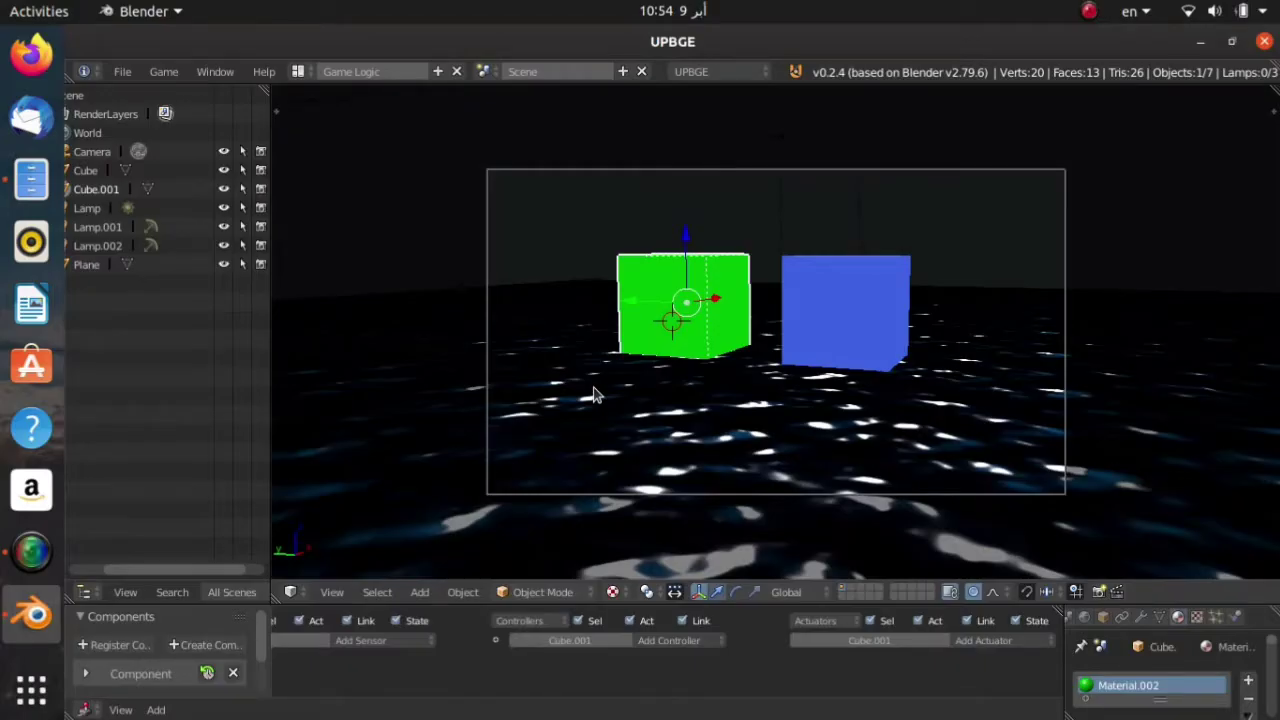
# - Test-run the water scene in the game engine, then reload the default start-up file
pyautogui.press('p')
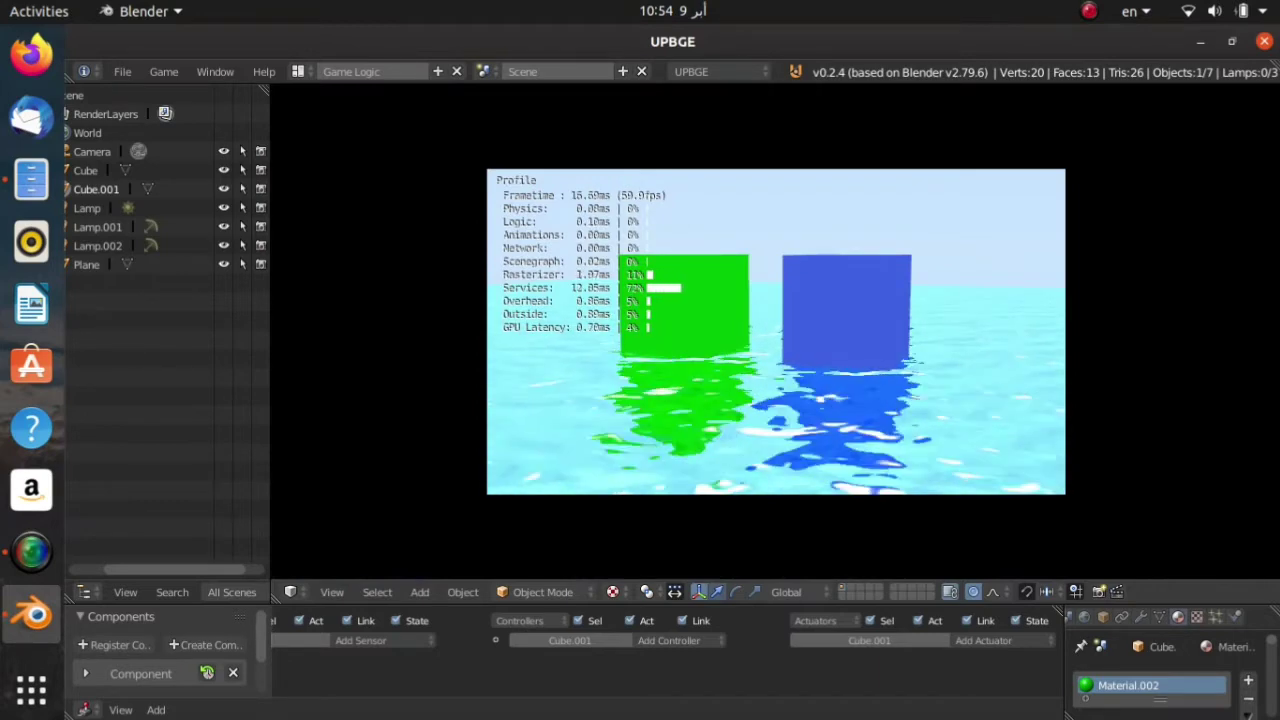
pyautogui.press('Escape')
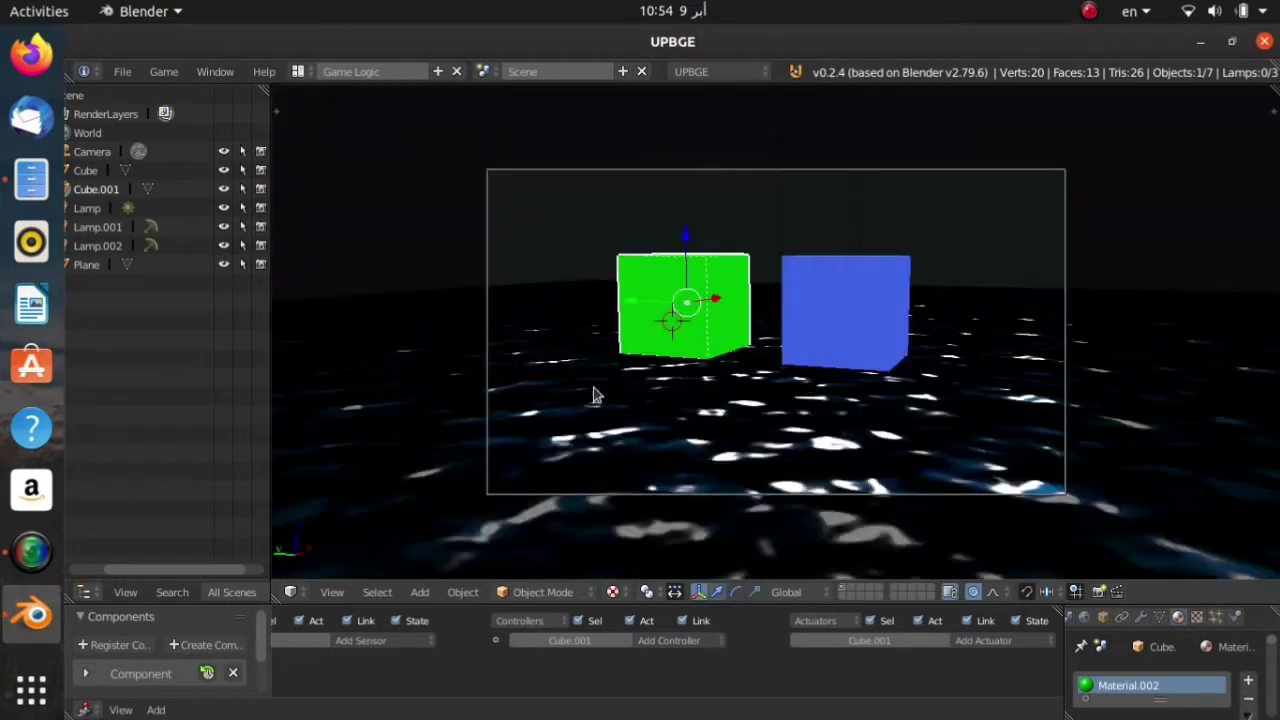
pyautogui.click(124, 74)
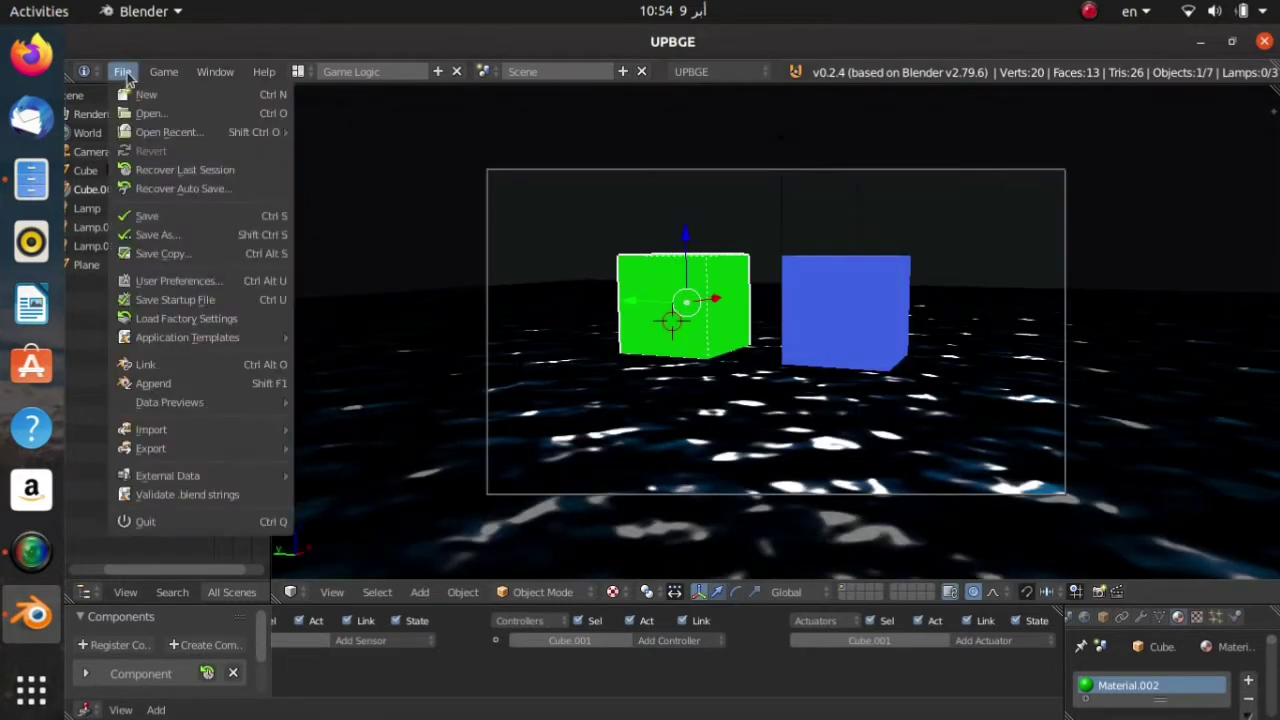
pyautogui.click(145, 94)
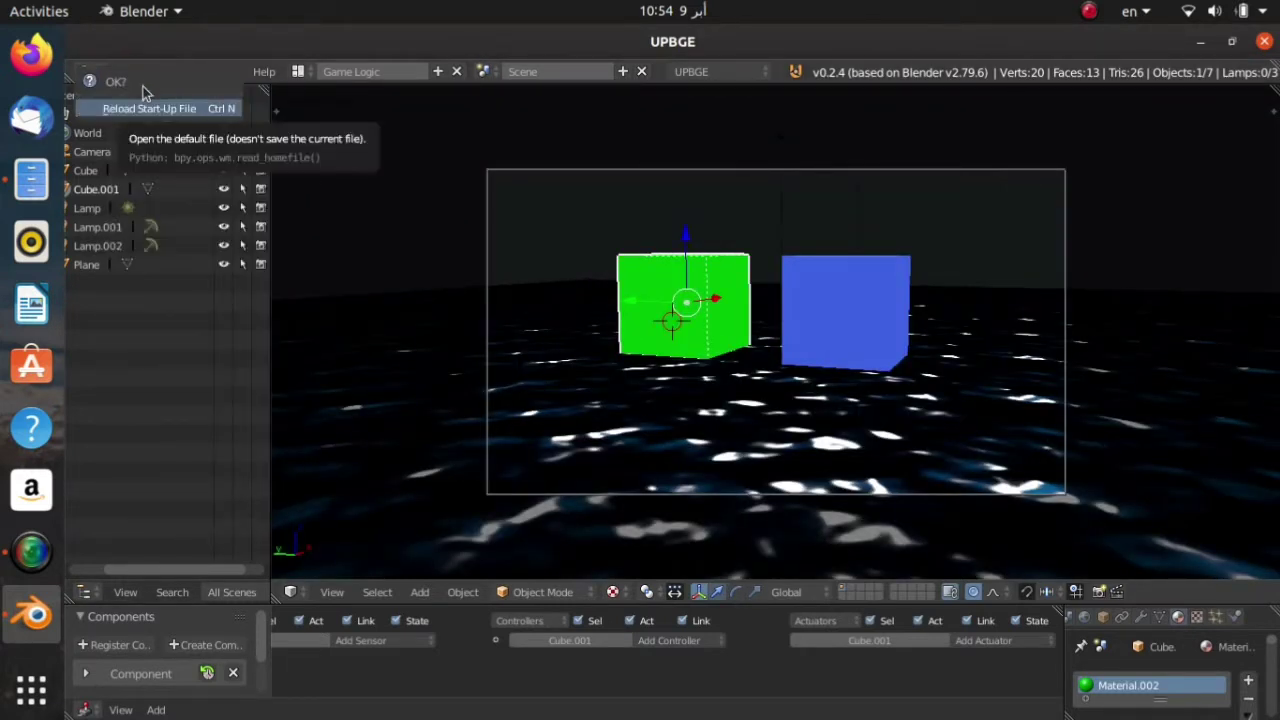
pyautogui.click(150, 108)
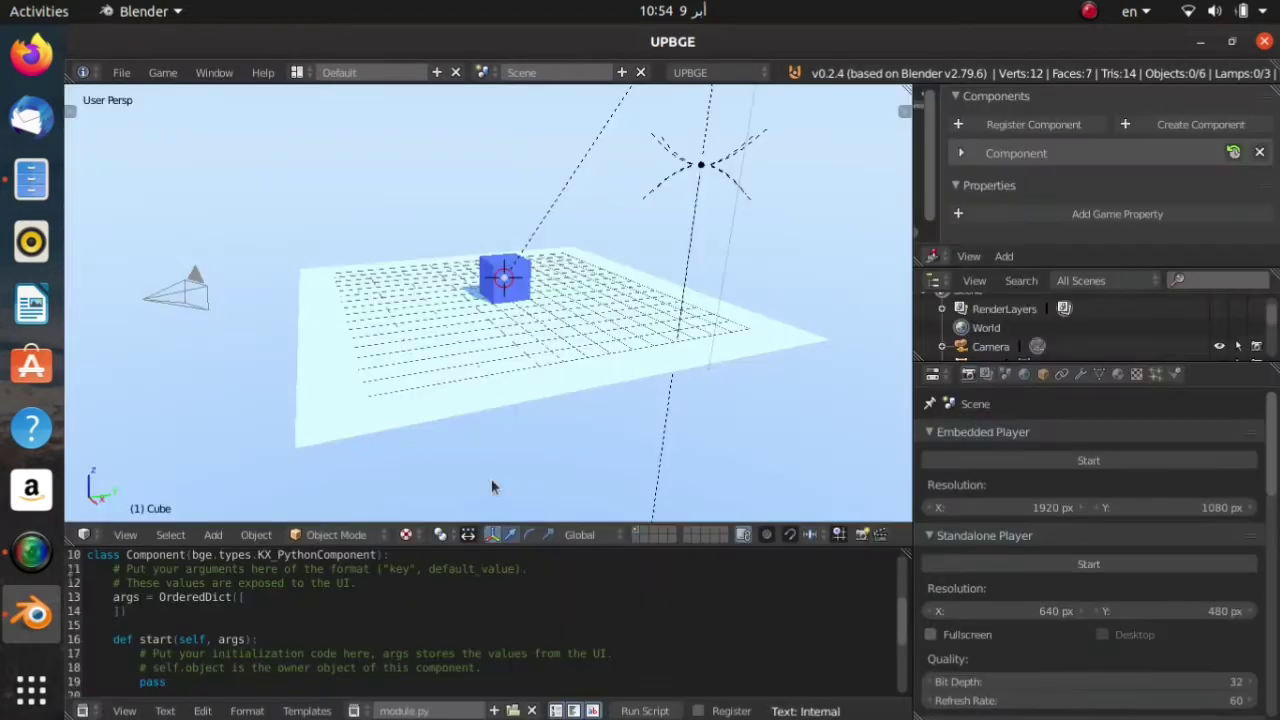
# - Delete the default plane from the scene
pyautogui.moveTo(491, 486); pyautogui.dragTo(602, 404, button='middle')
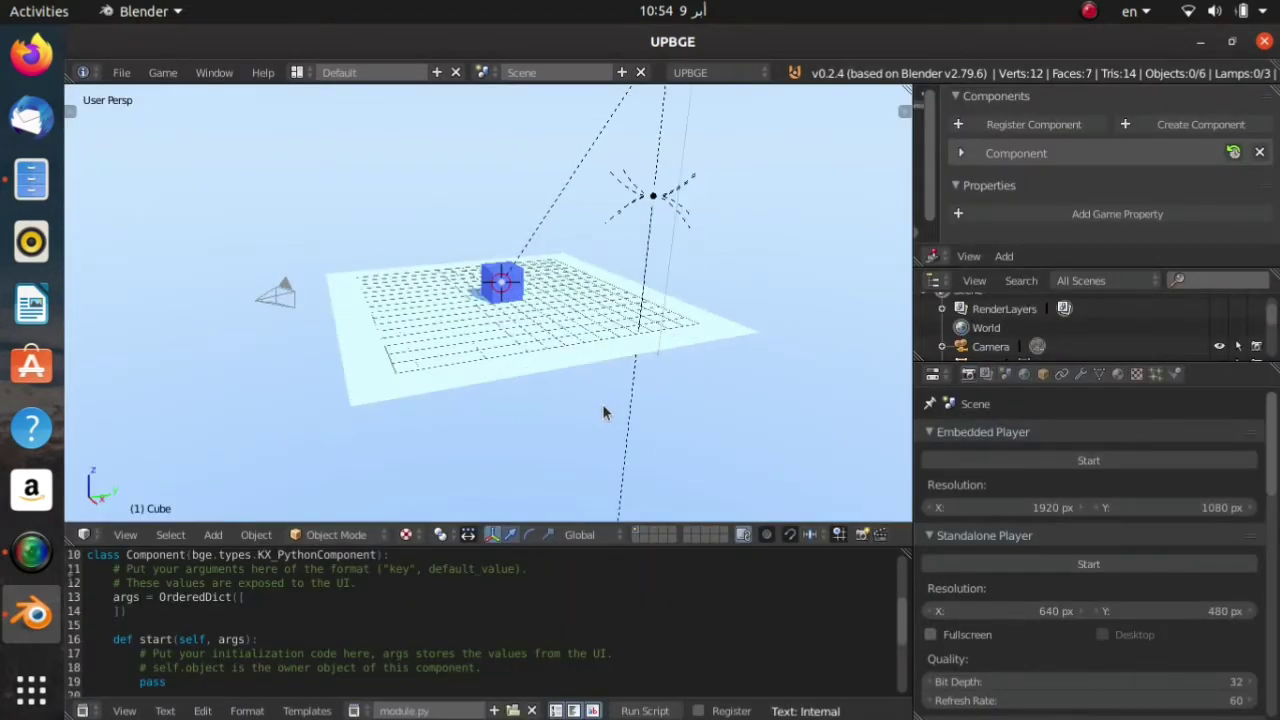
pyautogui.rightClick(526, 352)
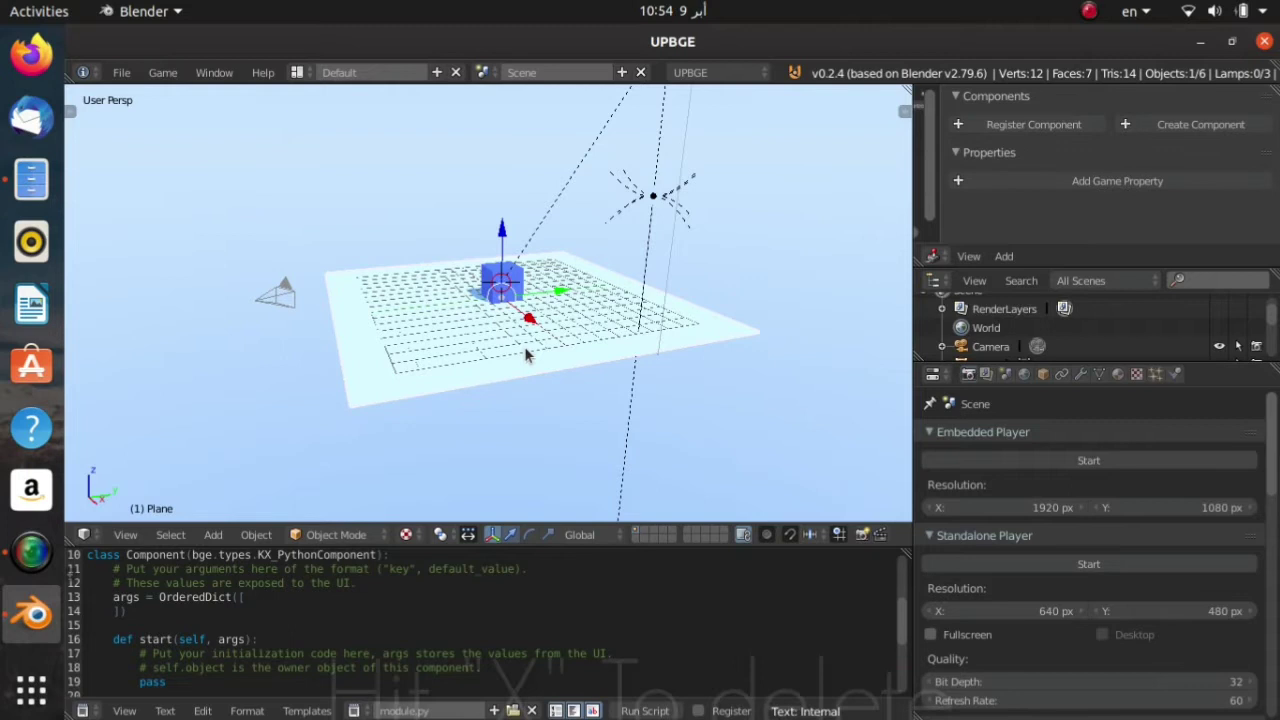
pyautogui.press('x')
pyautogui.click(498, 352)
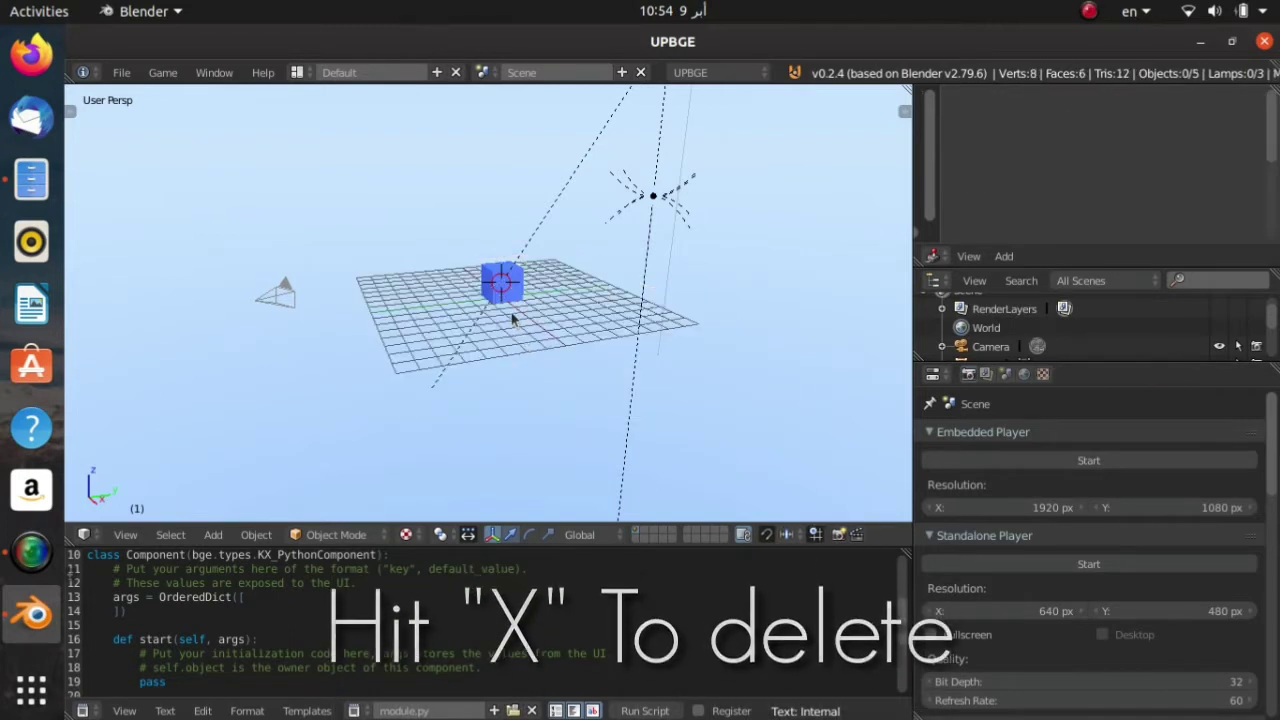
# - Add a new plane, lower it below the cube, and scale it up about 12.7 times
pyautogui.hotkey('shift', 'a')
pyautogui.moveTo(513, 317)
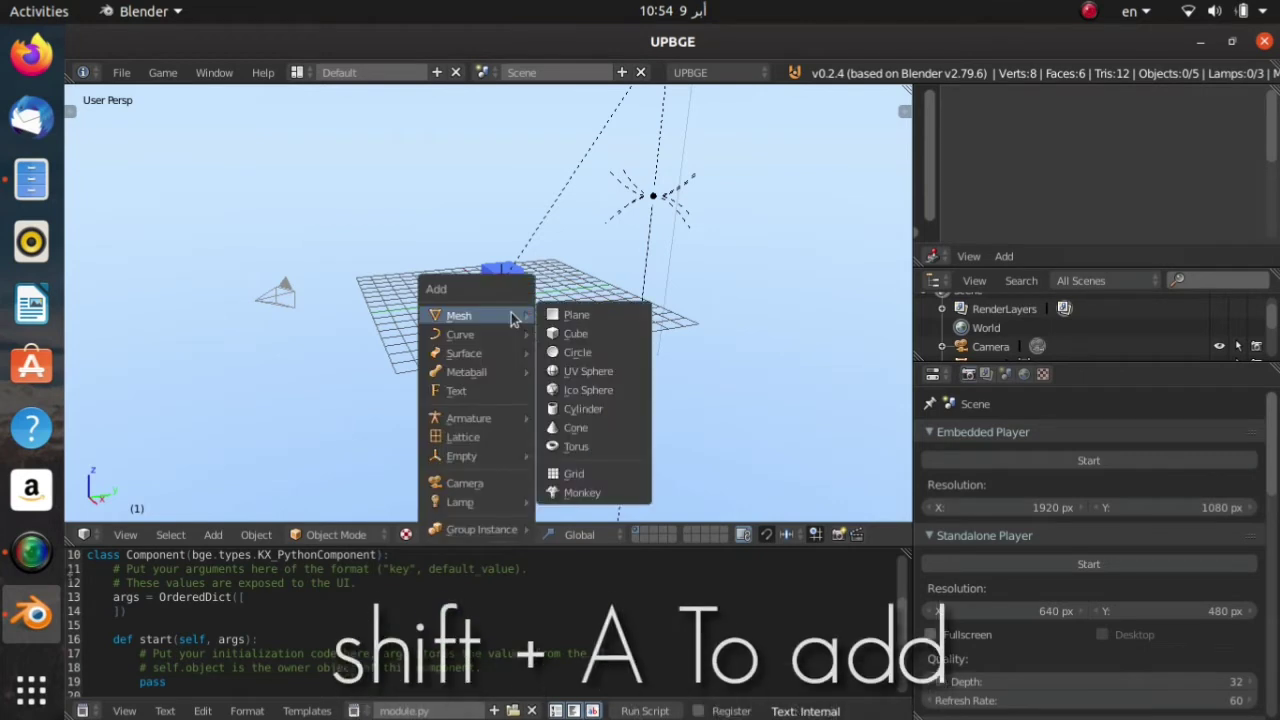
pyautogui.click(574, 315)
pyautogui.press('g')
pyautogui.press('z')
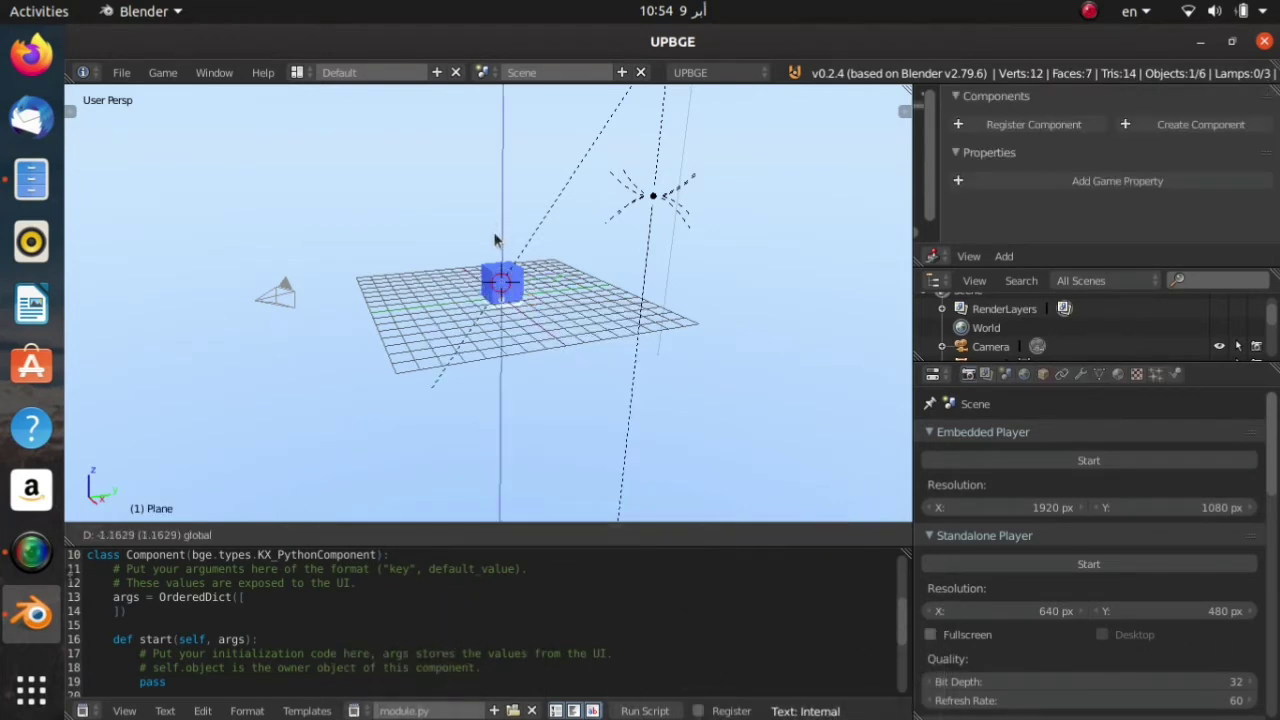
pyautogui.click(497, 243)
pyautogui.press('s')
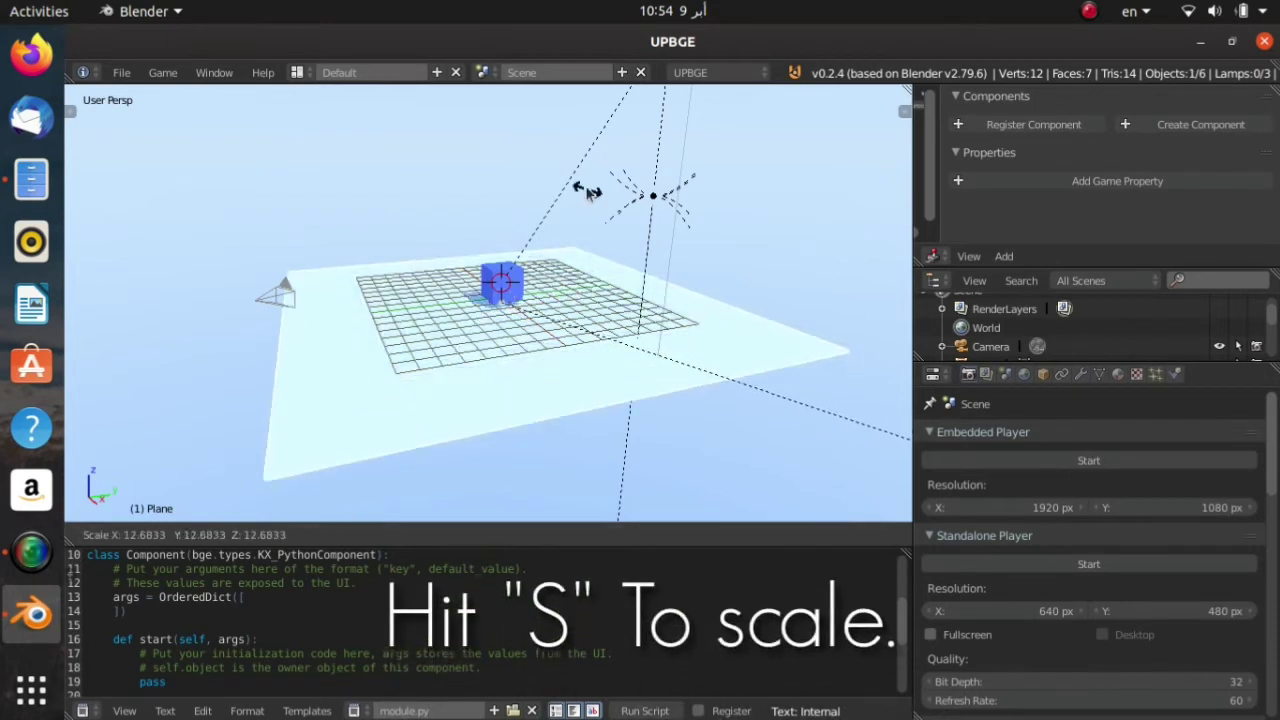
pyautogui.click(357, 344)
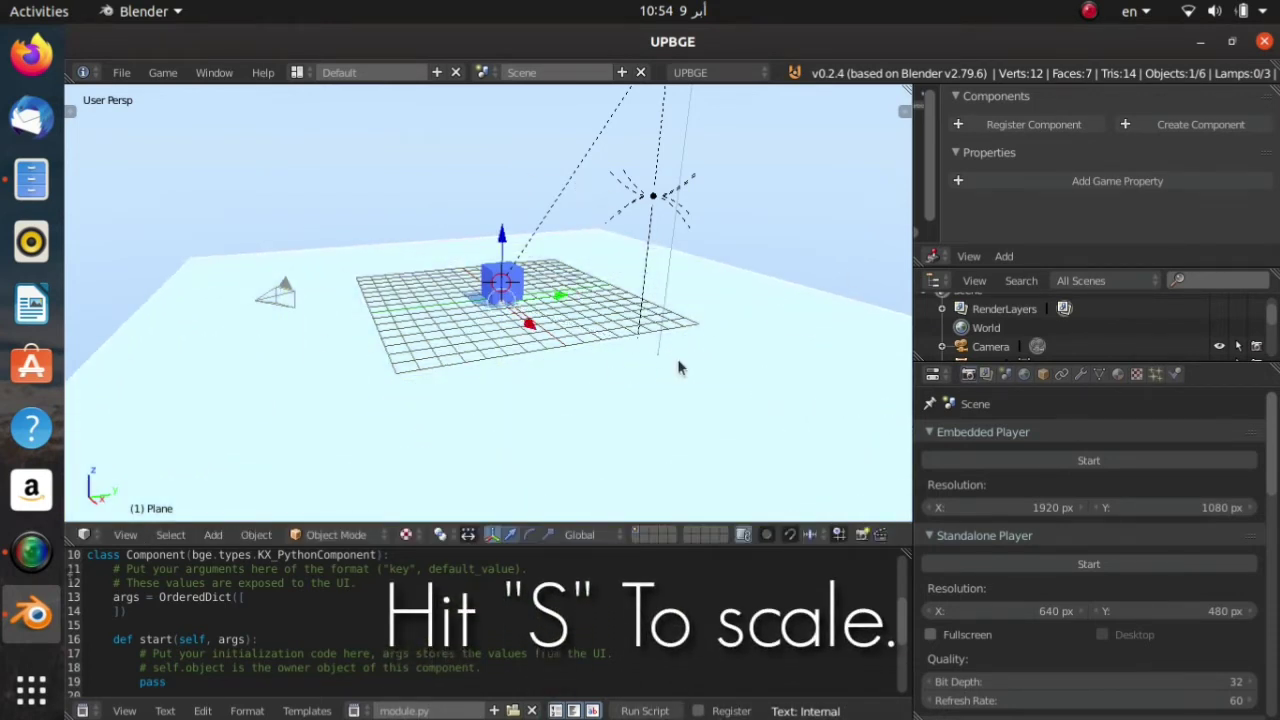
# - Give the plane a new material with a new Image or Movie texture
pyautogui.click(1118, 375)
pyautogui.click(1072, 500)
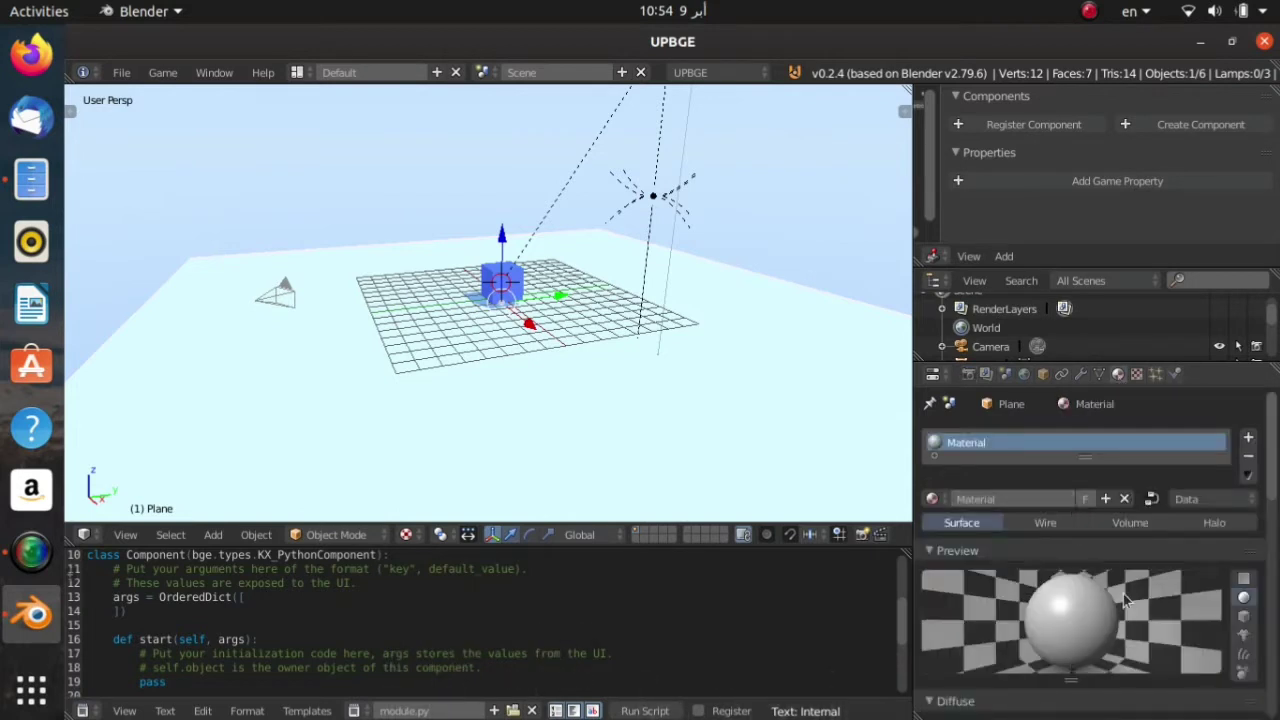
pyautogui.scroll(-4, 1125, 600)
pyautogui.scroll(-5, 1125, 600)
pyautogui.scroll(9, 1125, 598)
pyautogui.click(1137, 374)
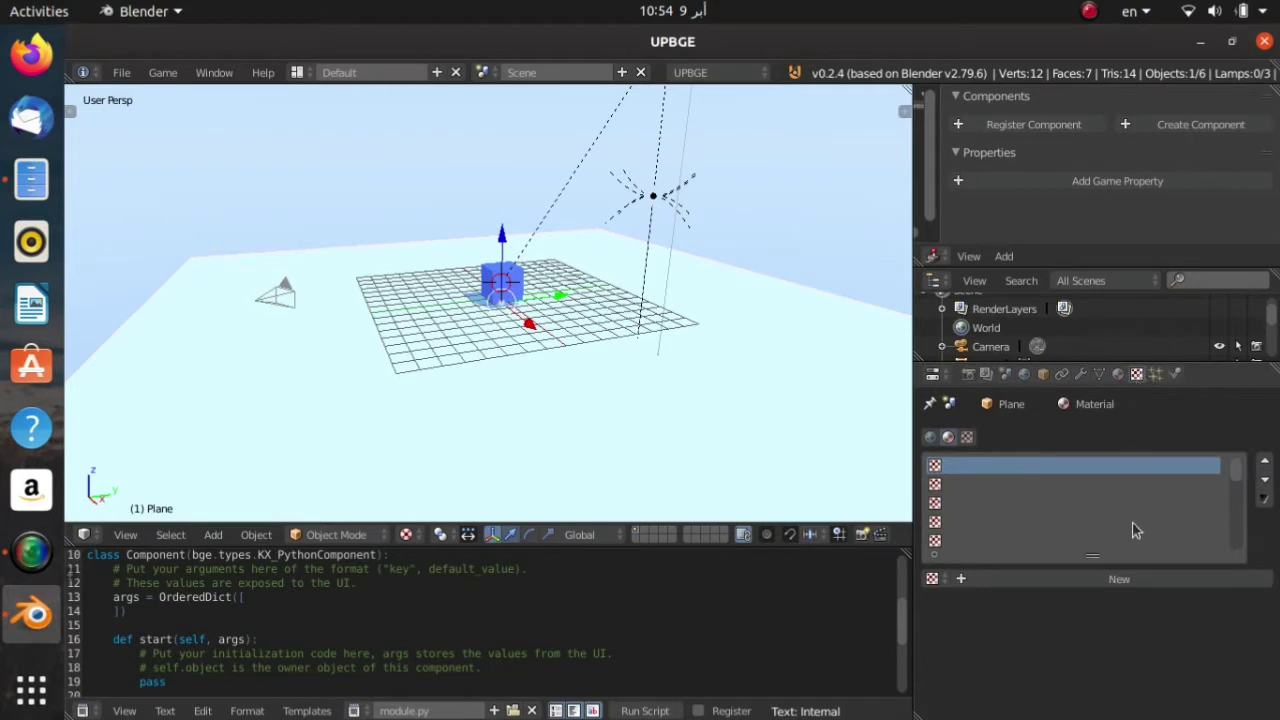
pyautogui.click(1128, 582)
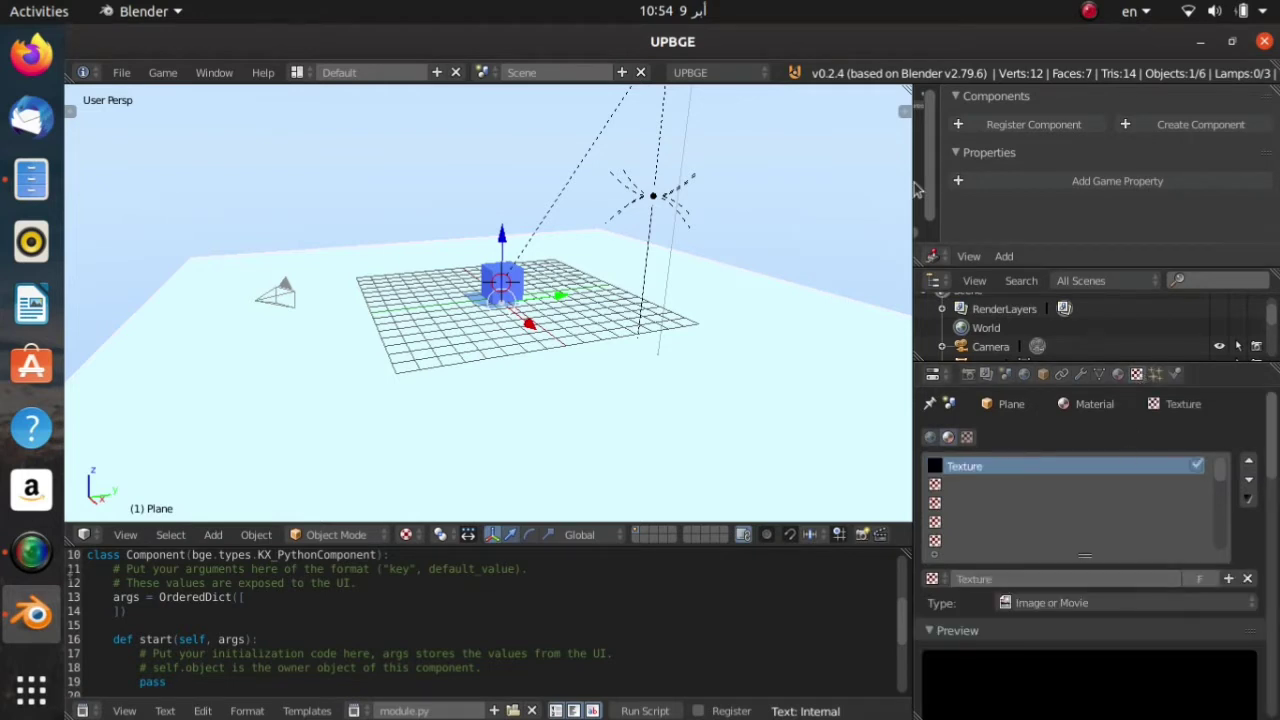
# - Split the 3D view and turn the right half into a UV/Image Editor
pyautogui.moveTo(905, 88); pyautogui.dragTo(649, 108)
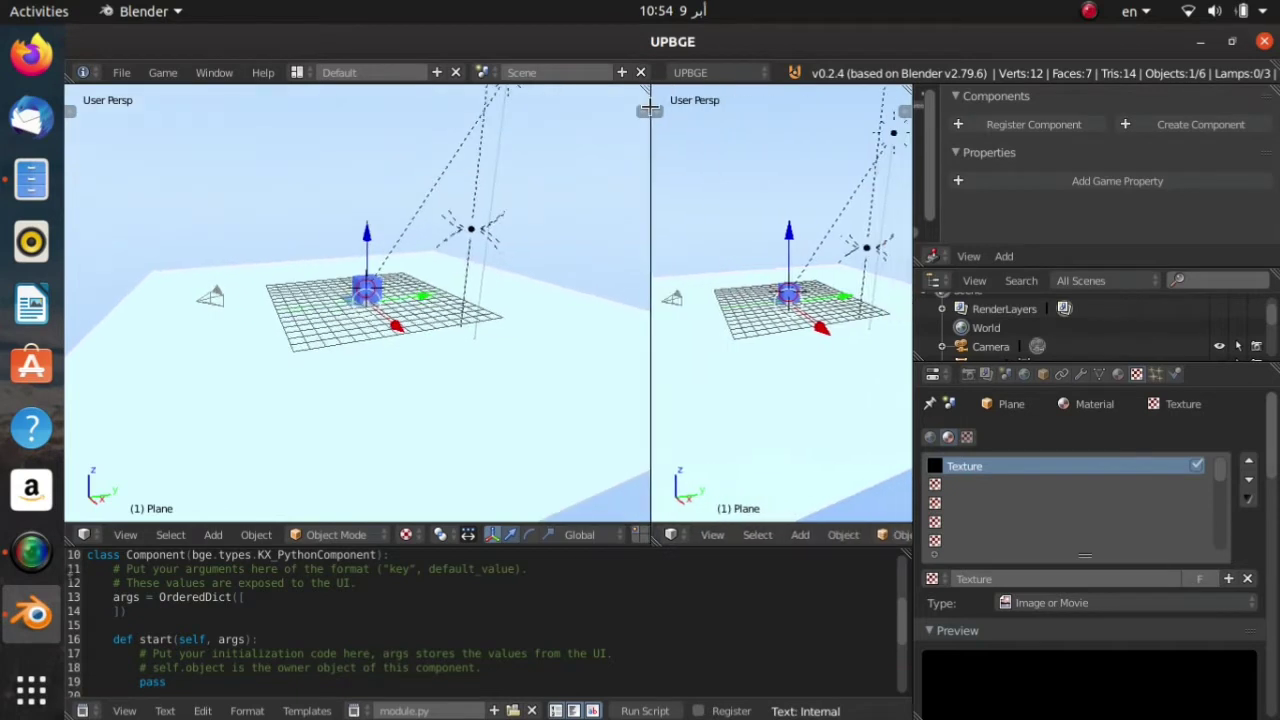
pyautogui.click(670, 536)
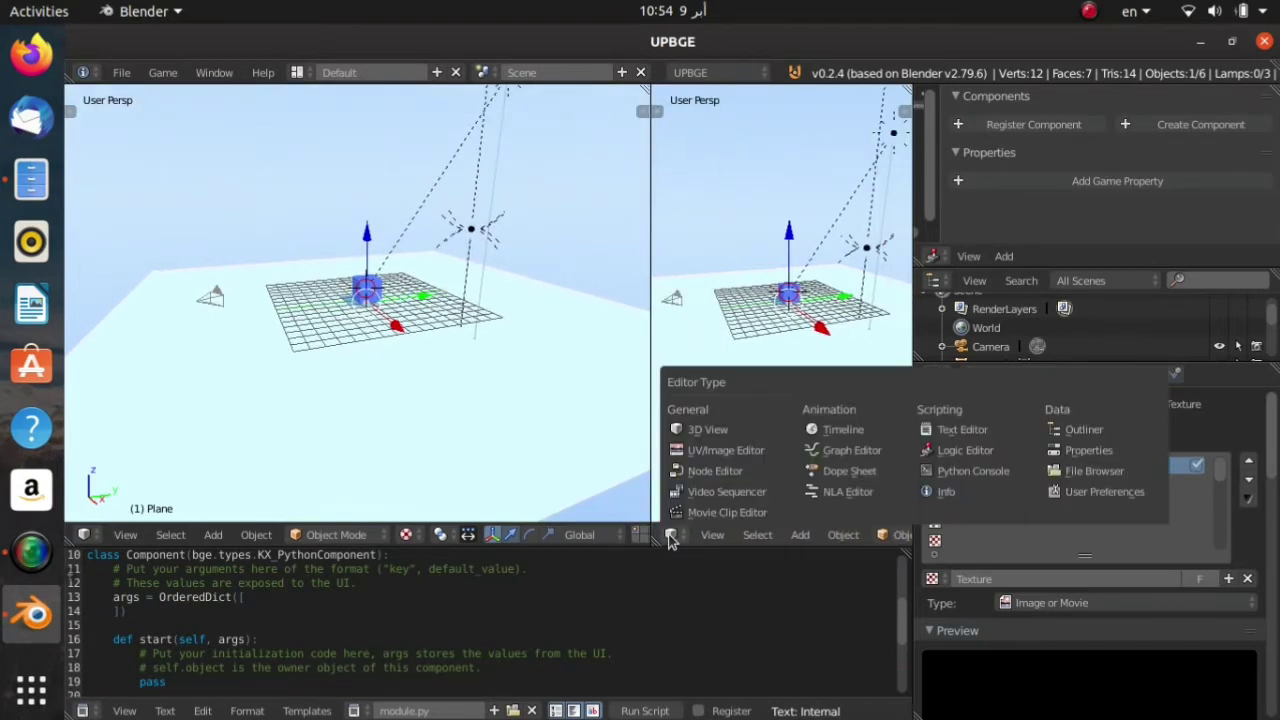
pyautogui.click(728, 451)
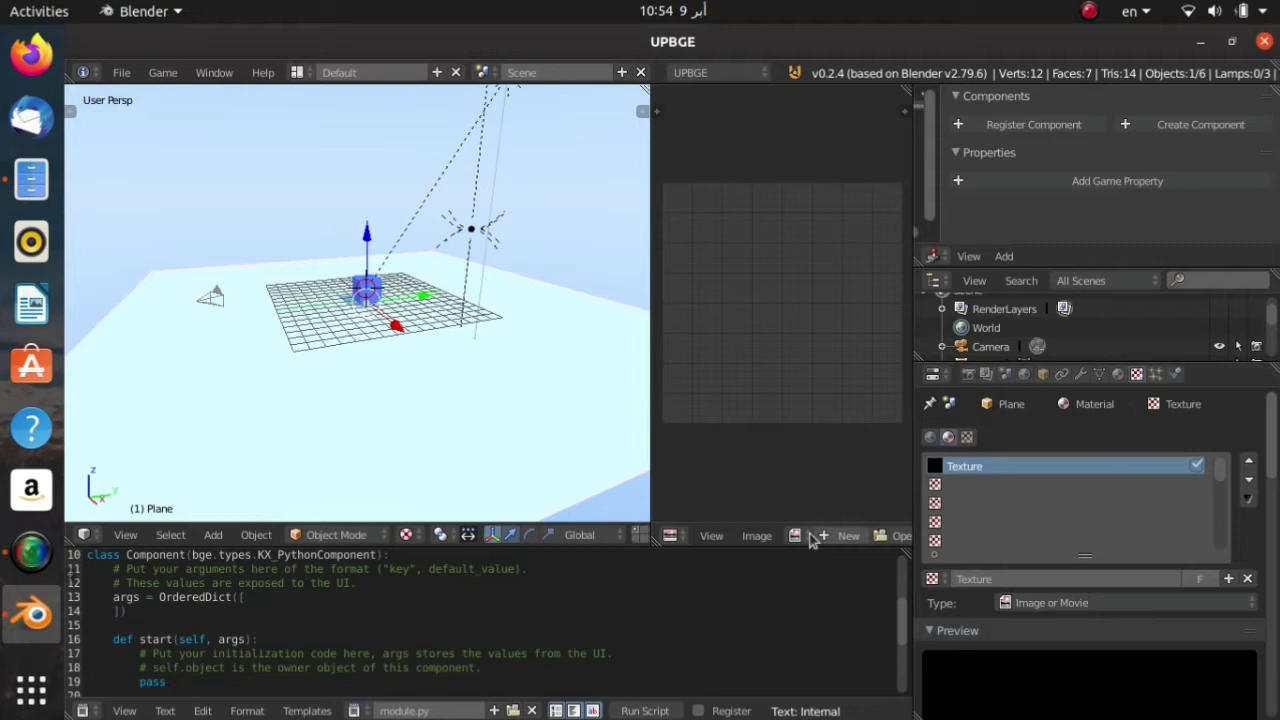
# - Browse to /home Downloads/real-time-water and open 106.png in thumbnail view
pyautogui.click(894, 537)
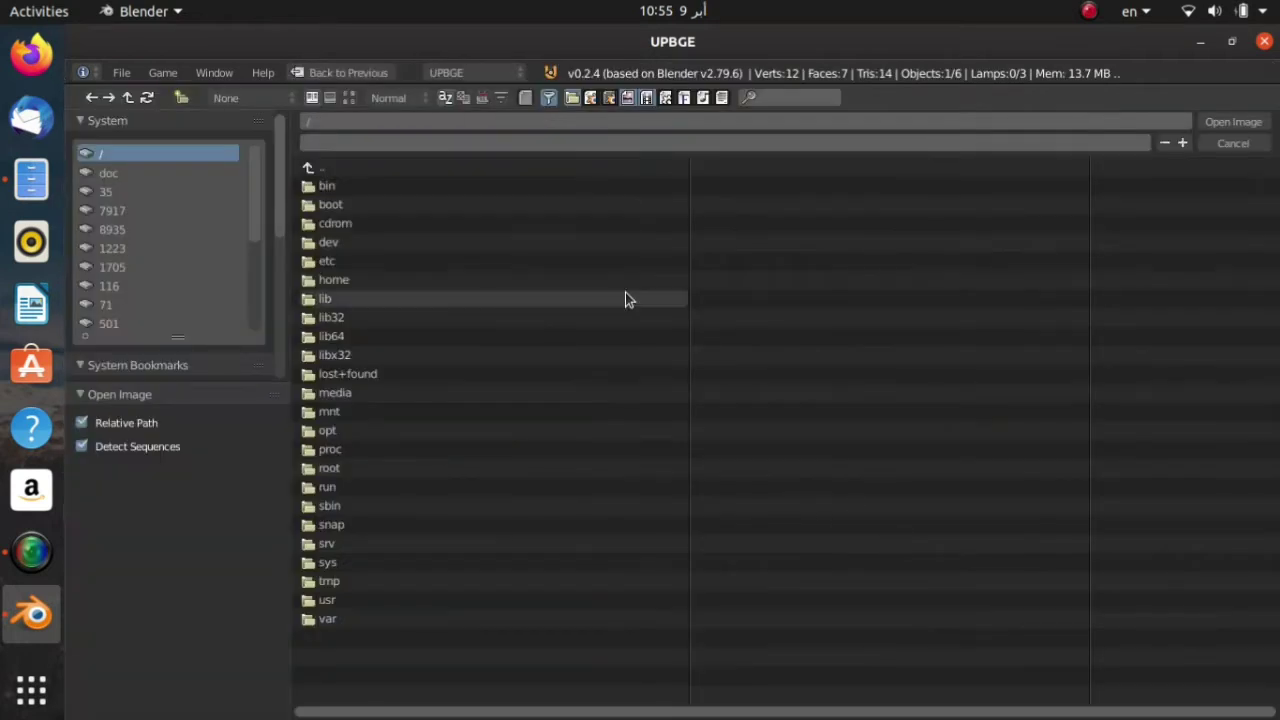
pyautogui.click(362, 122)
pyautogui.write('/home')
pyautogui.press('Return')
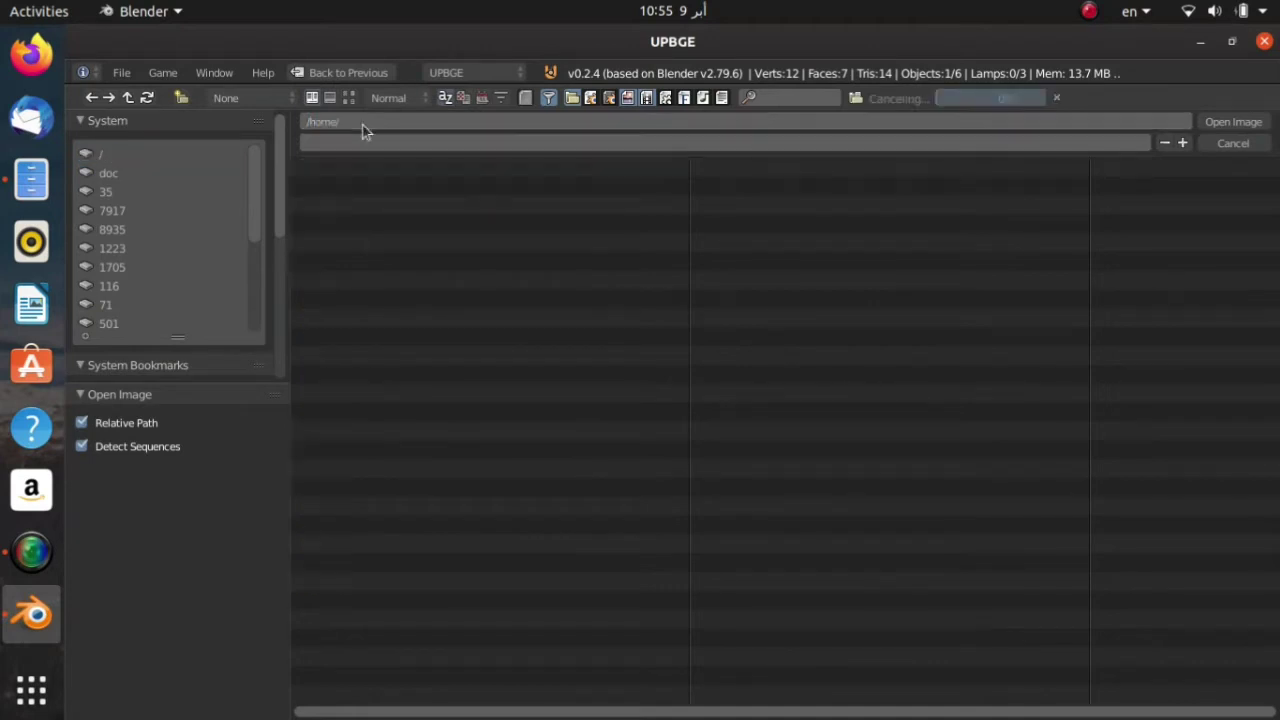
pyautogui.click(357, 184)
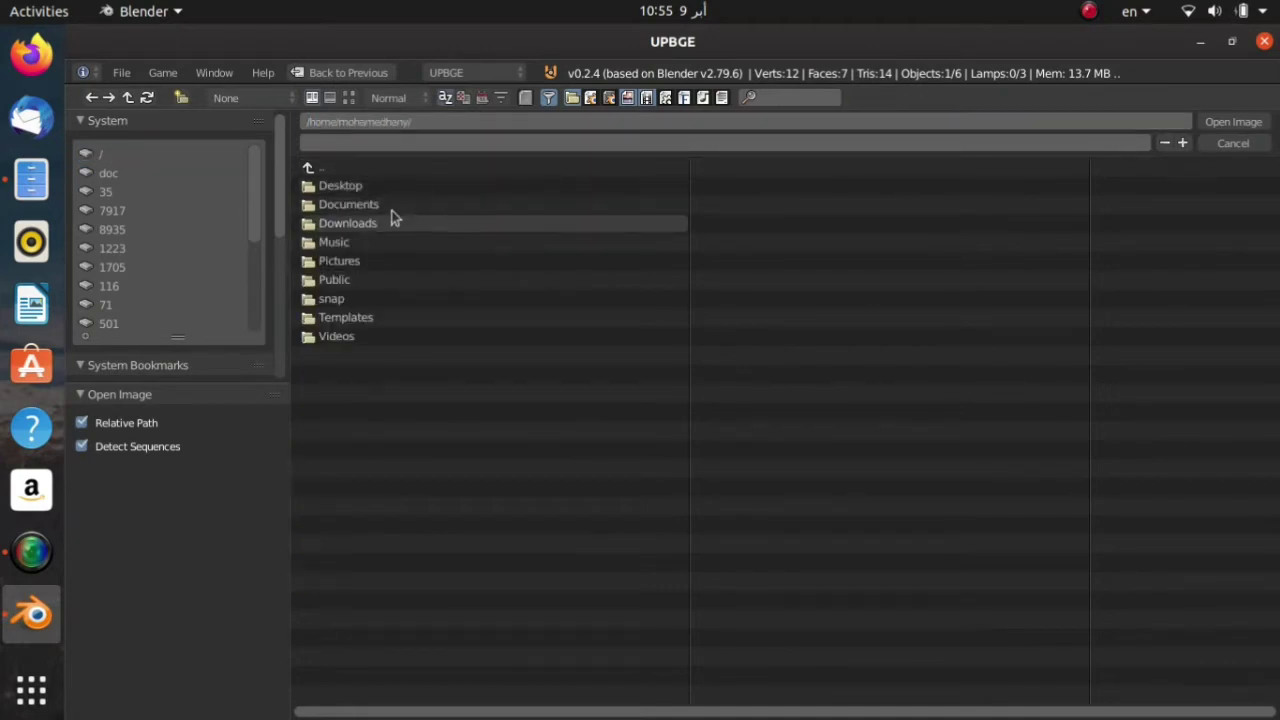
pyautogui.click(367, 223)
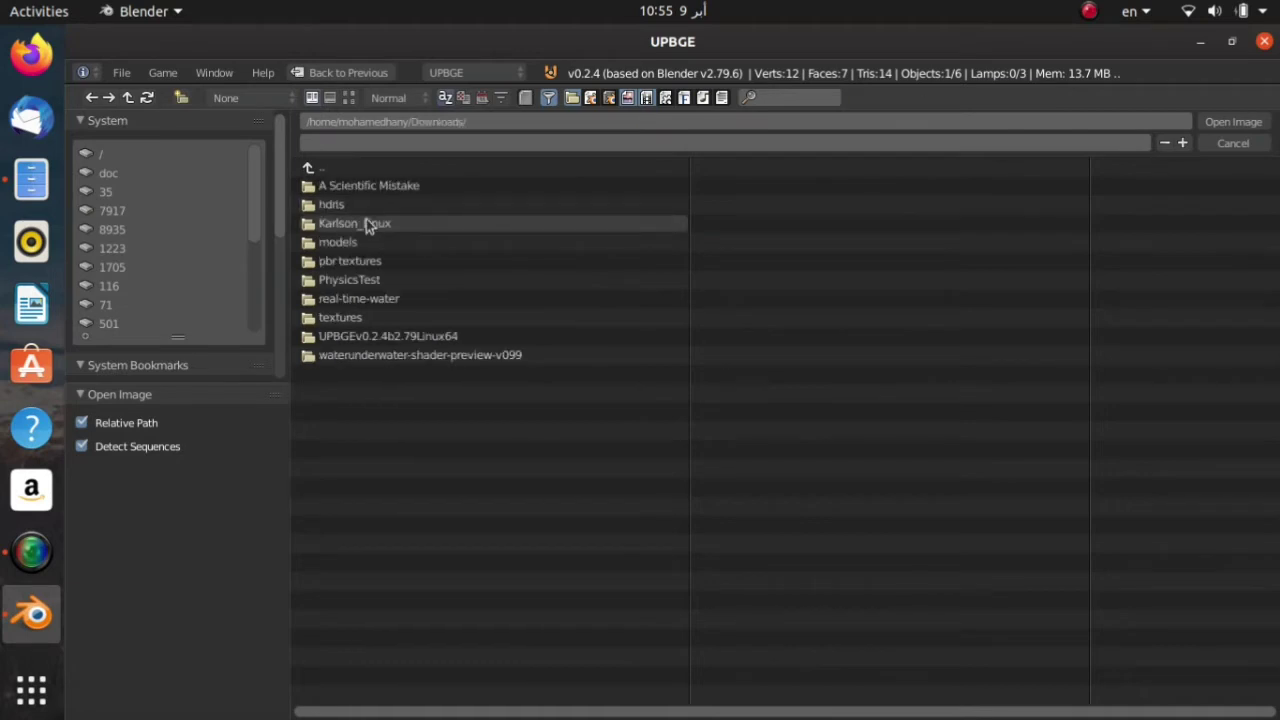
pyautogui.click(381, 318)
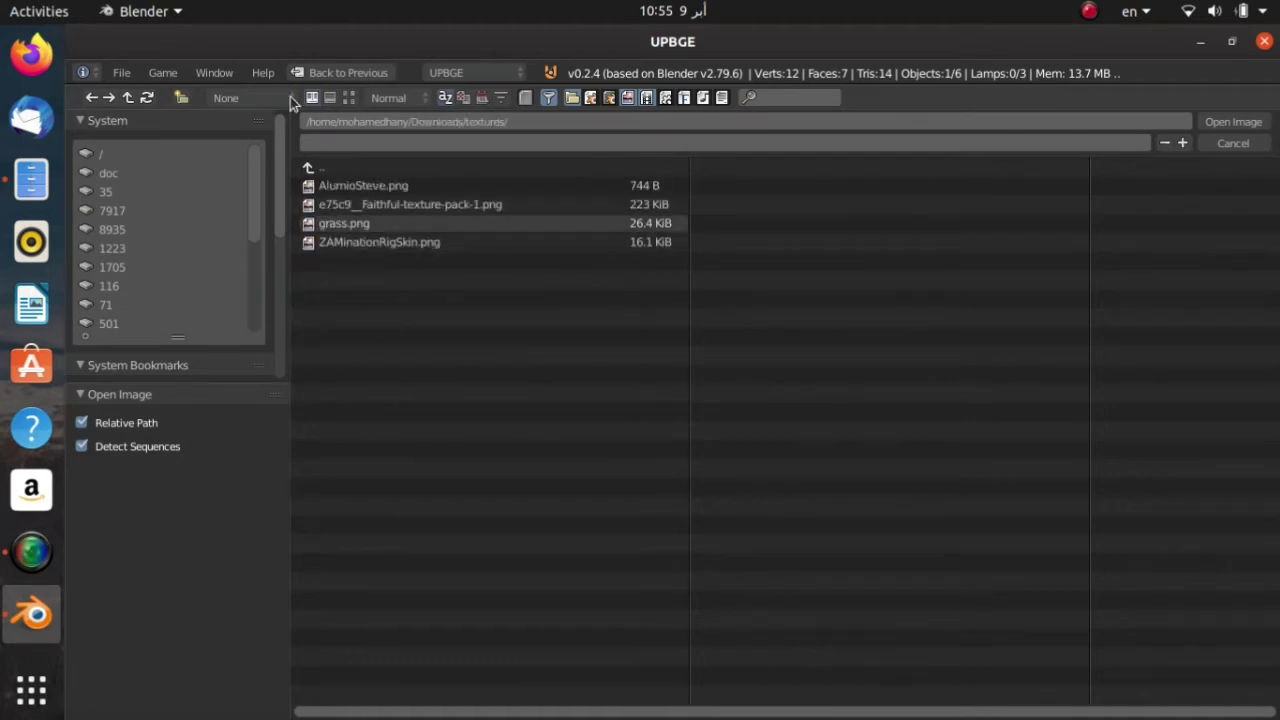
pyautogui.click(327, 167)
pyautogui.click(367, 312)
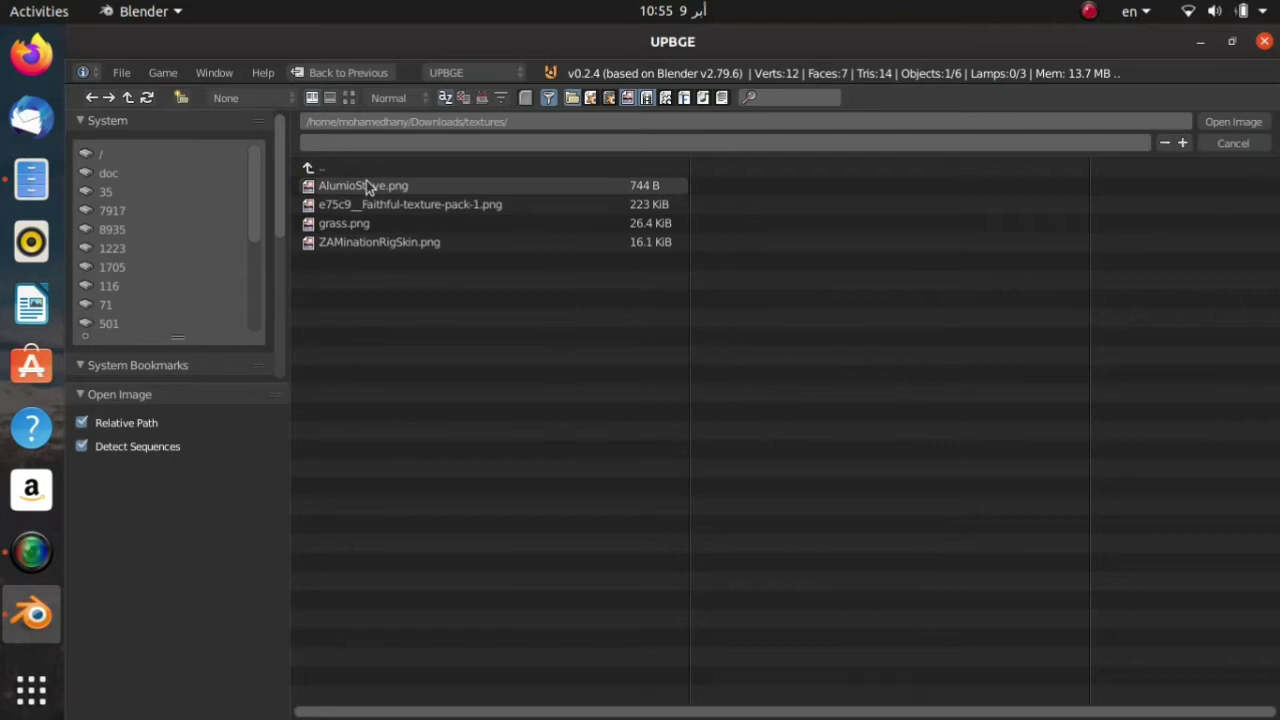
pyautogui.click(330, 169)
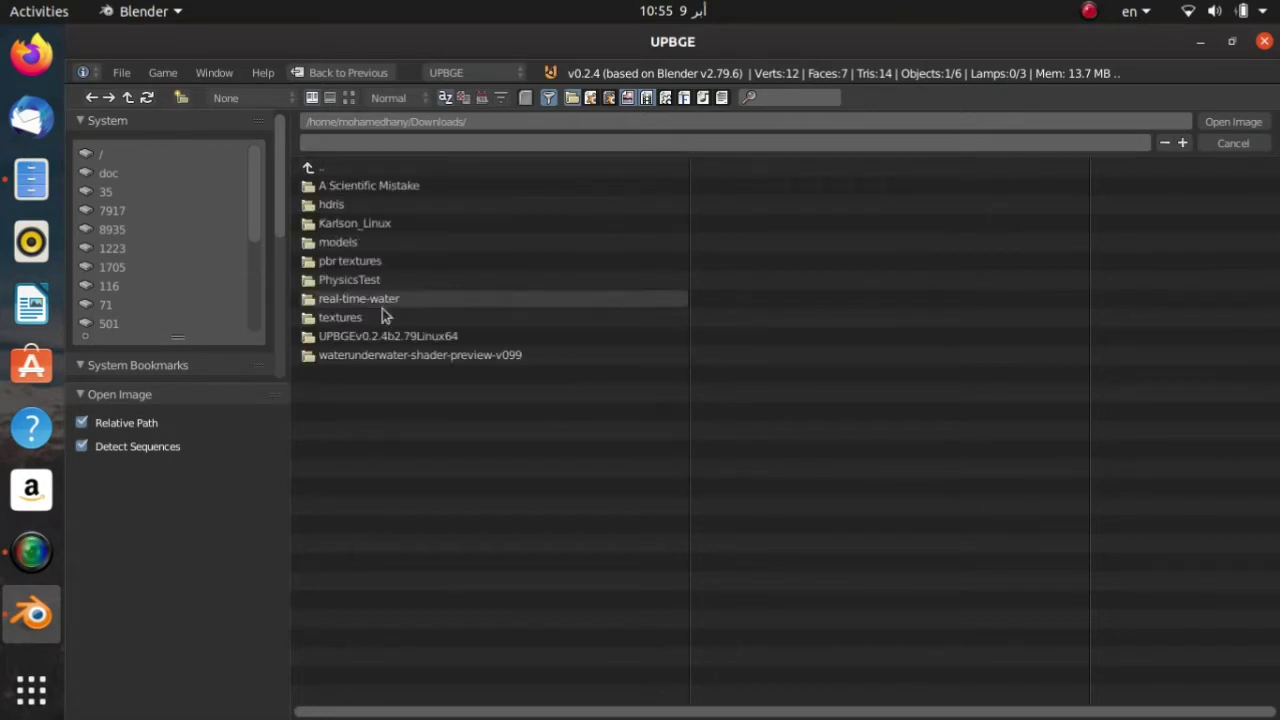
pyautogui.click(389, 295)
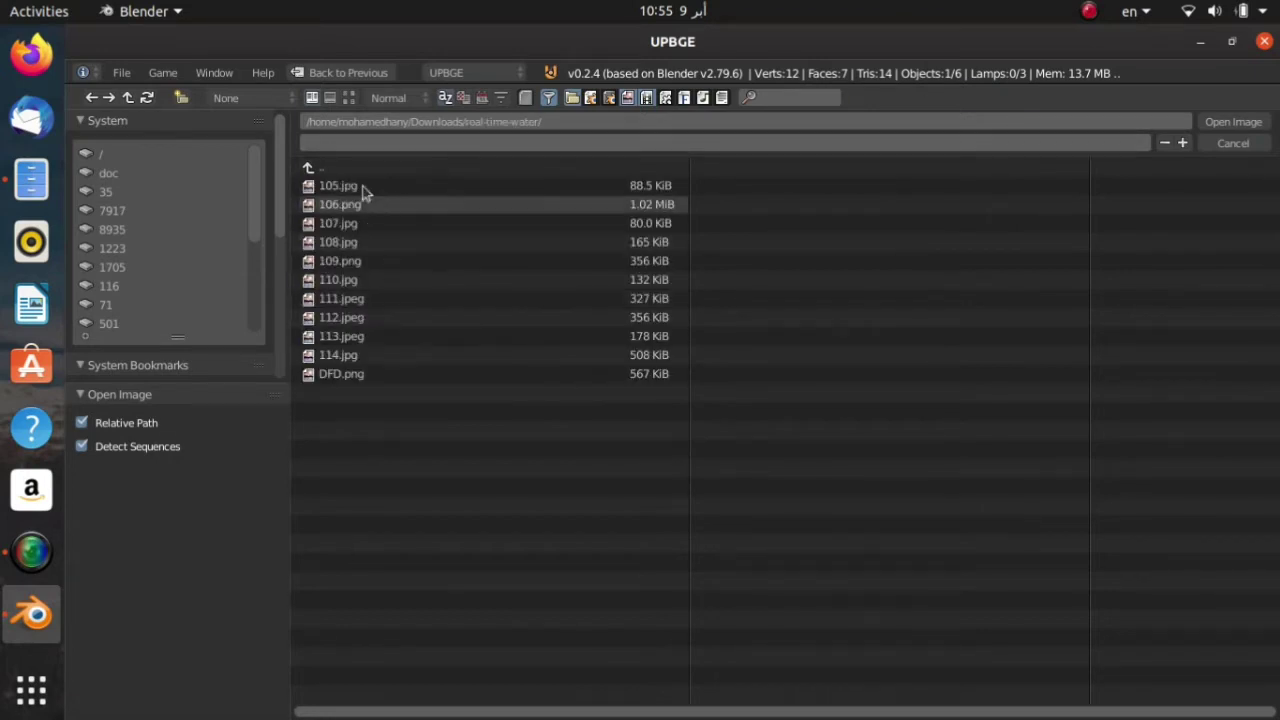
pyautogui.click(348, 97)
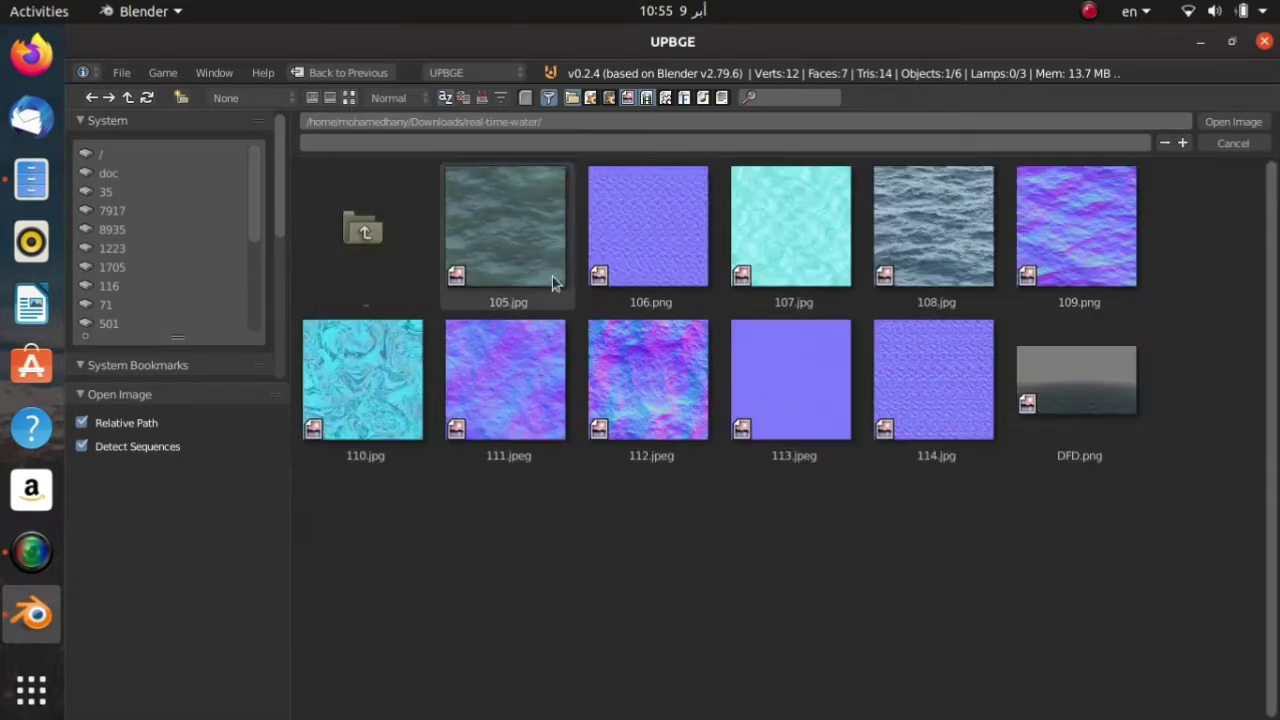
pyautogui.doubleClick(645, 240)
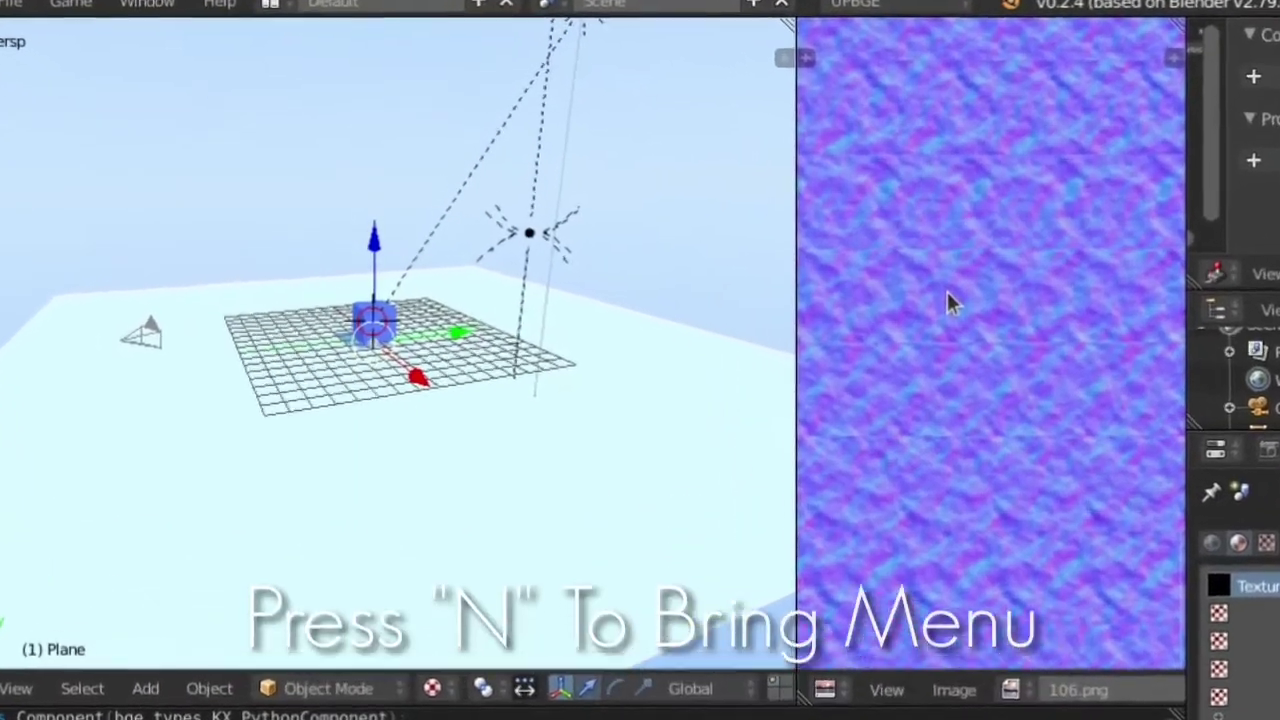
# - Enable Animated and Tiles for 106.png with 10 by 10 tiles
pyautogui.press('n')
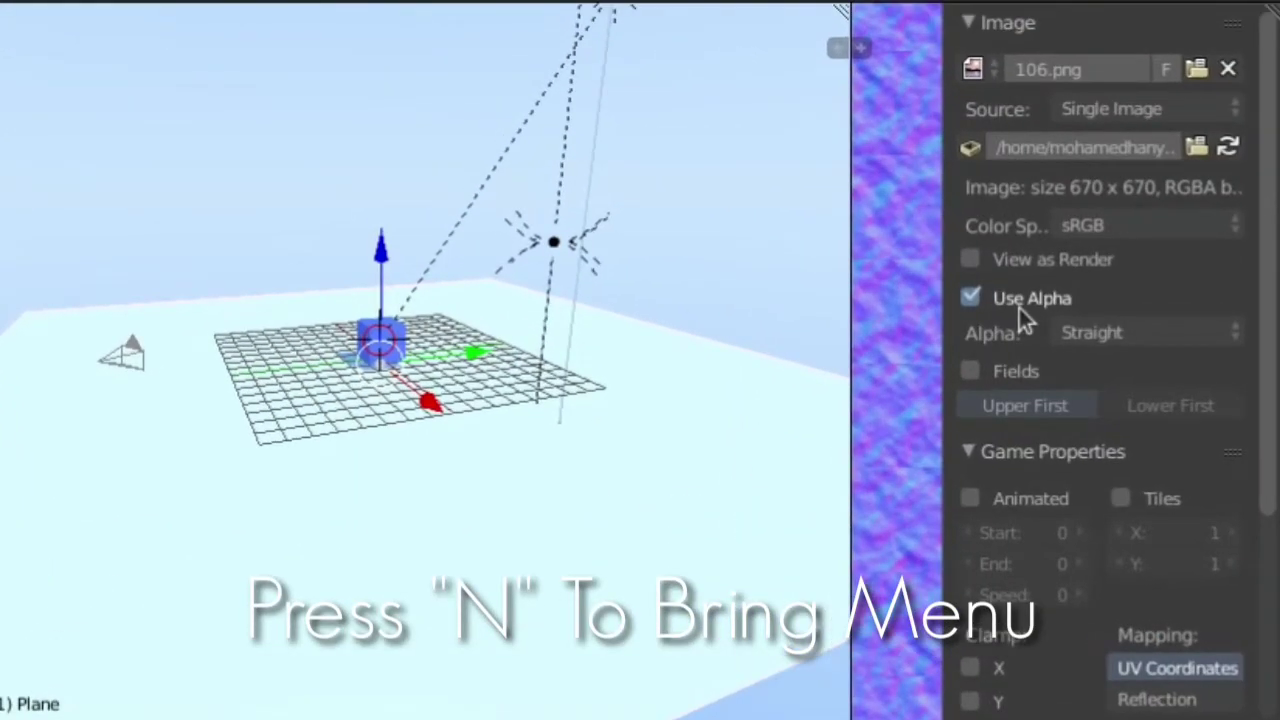
pyautogui.click(1025, 498)
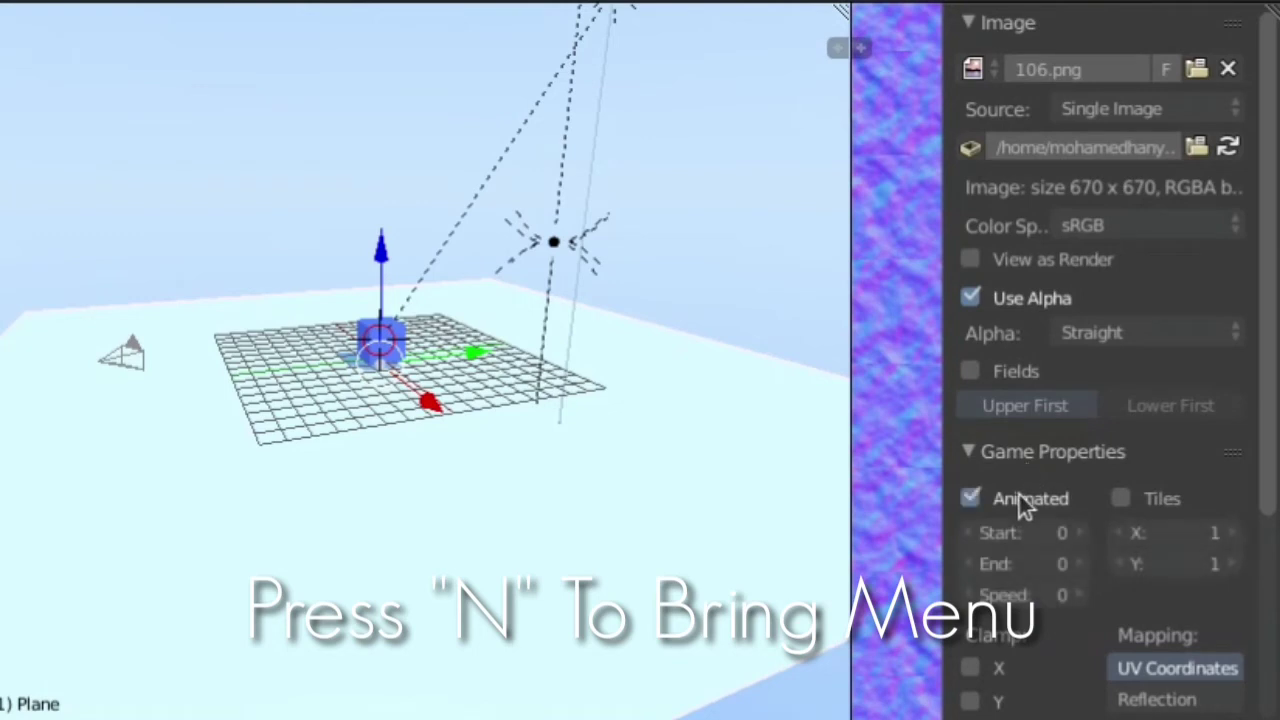
pyautogui.click(1121, 498)
pyautogui.click(1175, 532)
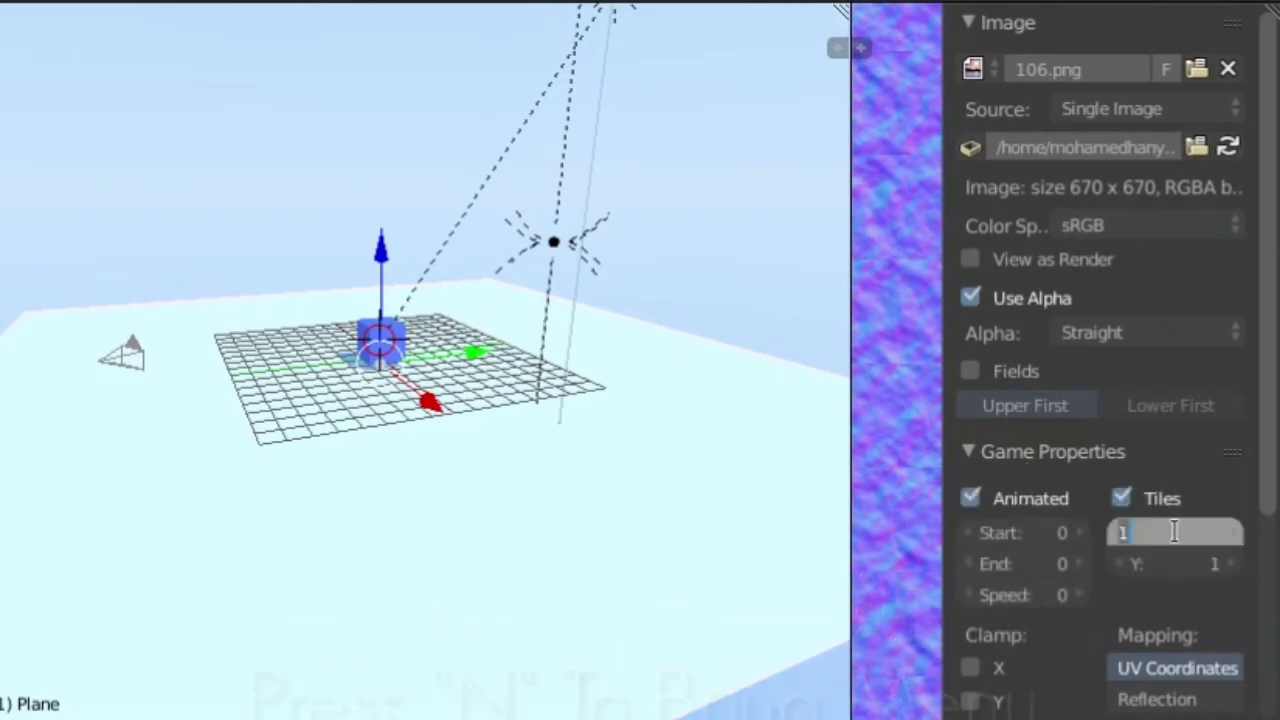
pyautogui.write('10')
pyautogui.press('Return')
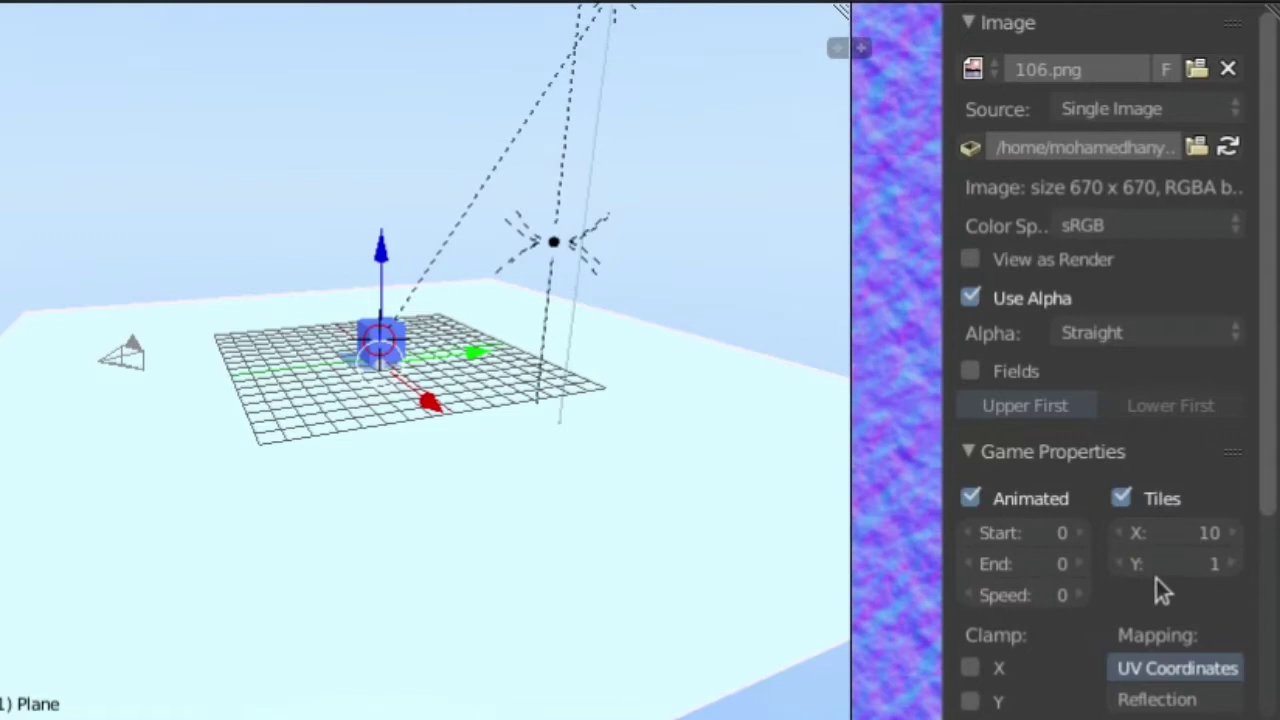
pyautogui.click(1168, 570)
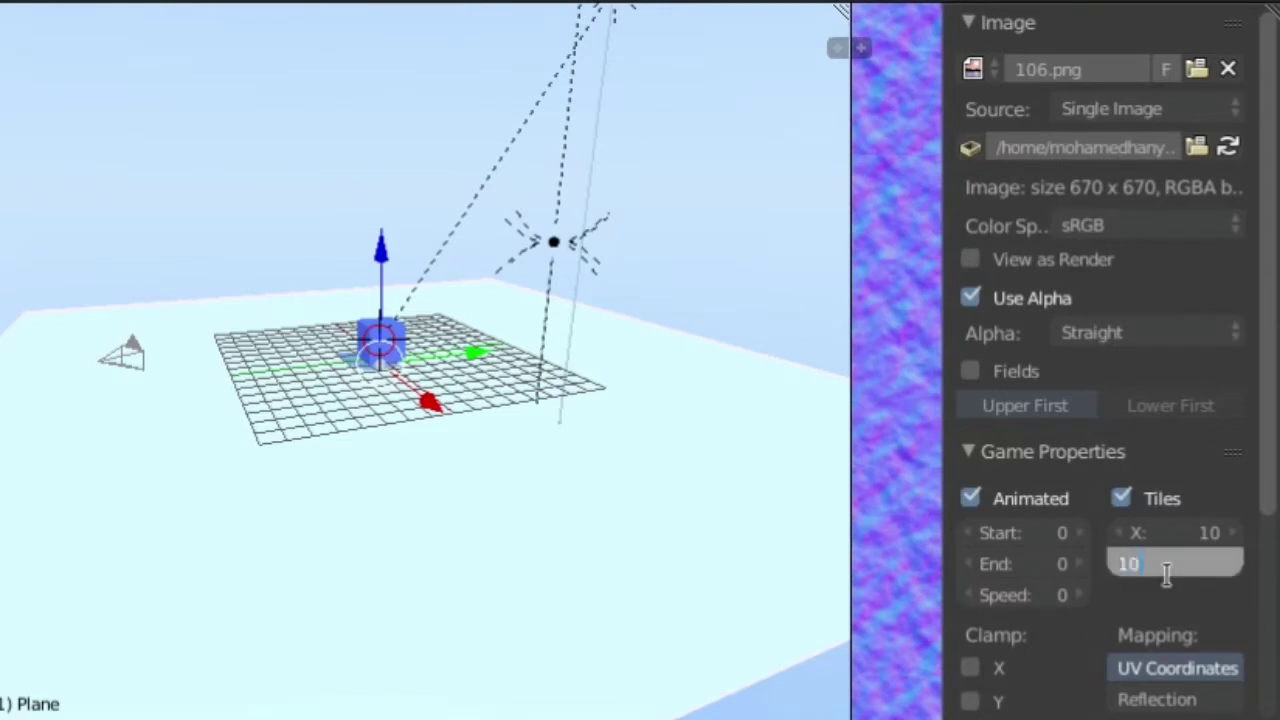
pyautogui.write('10')
pyautogui.press('Return')
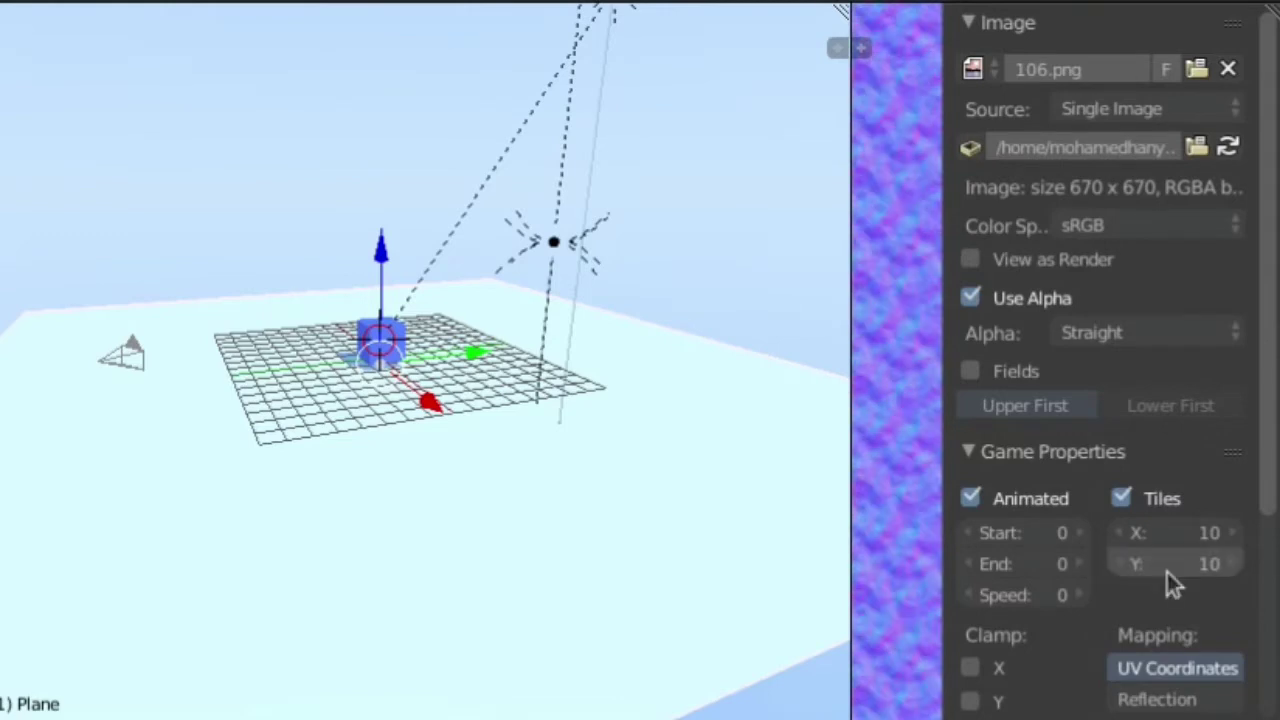
# - Set the image animation end frame to 99 and speed to 18
pyautogui.click(1017, 564)
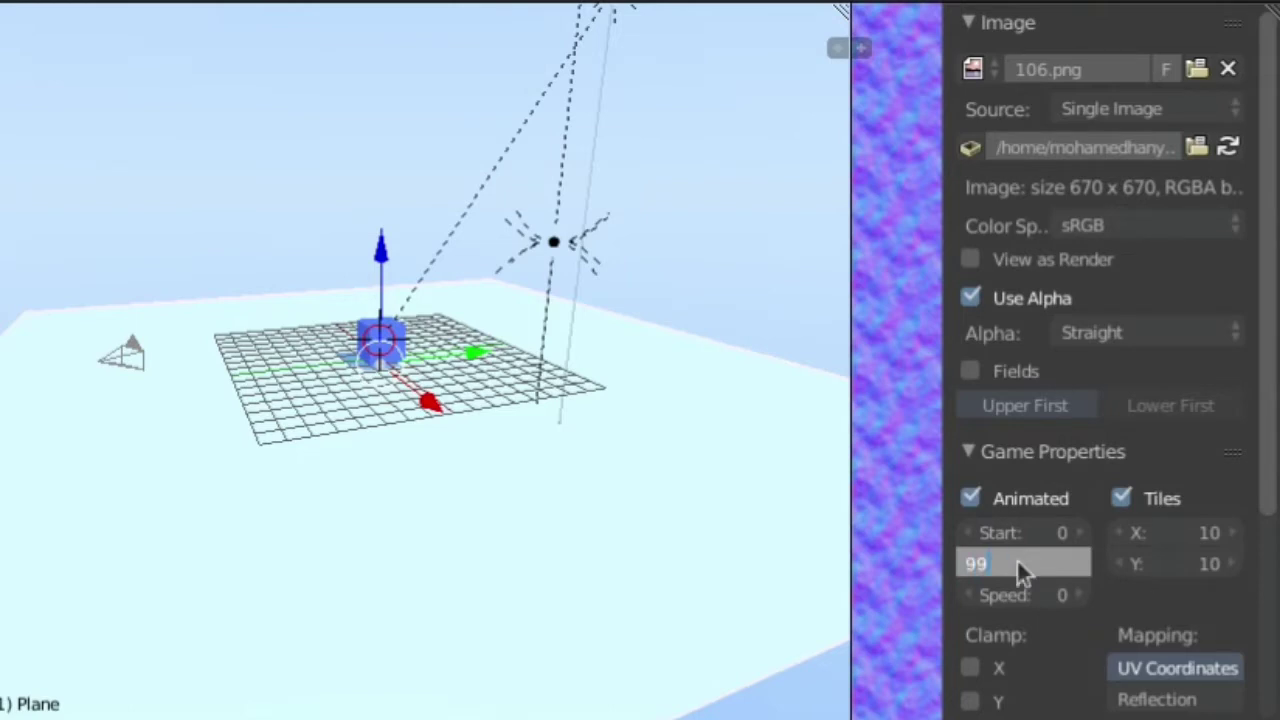
pyautogui.press('Return')
pyautogui.click(1017, 598)
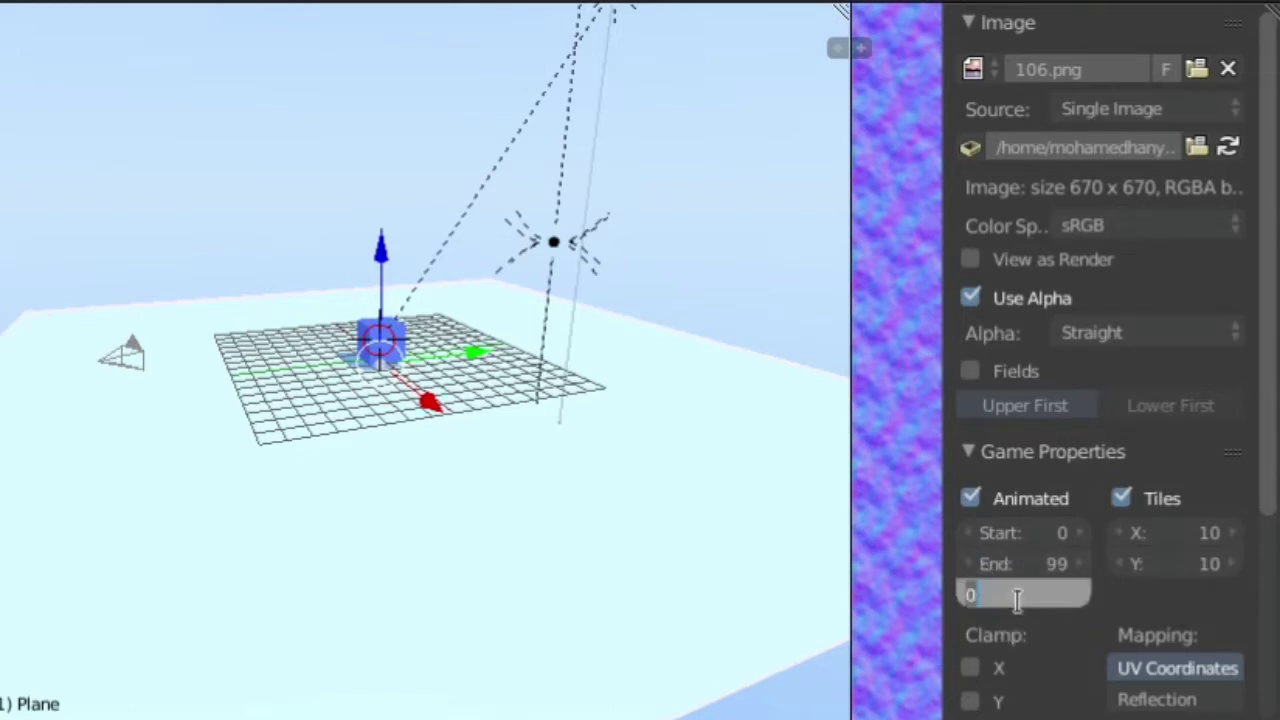
pyautogui.write('18')
pyautogui.press('Return')
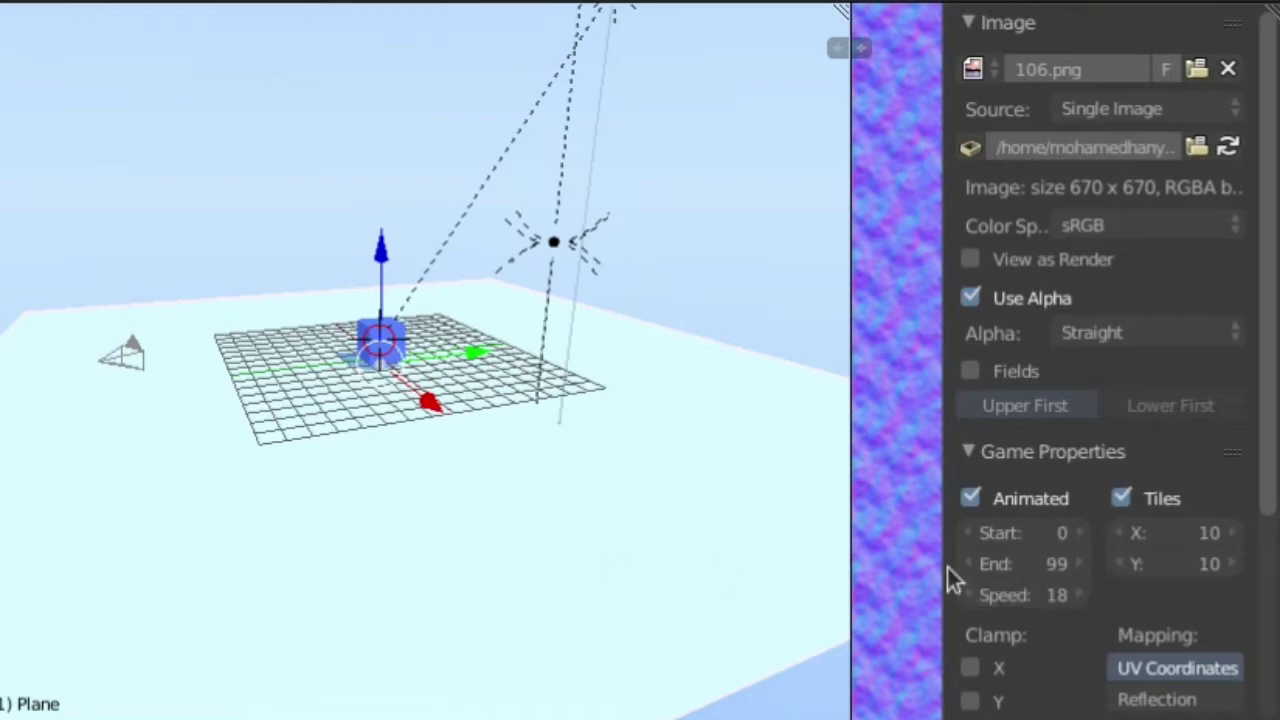
pyautogui.moveTo(950, 577); pyautogui.dragTo(1049, 574)
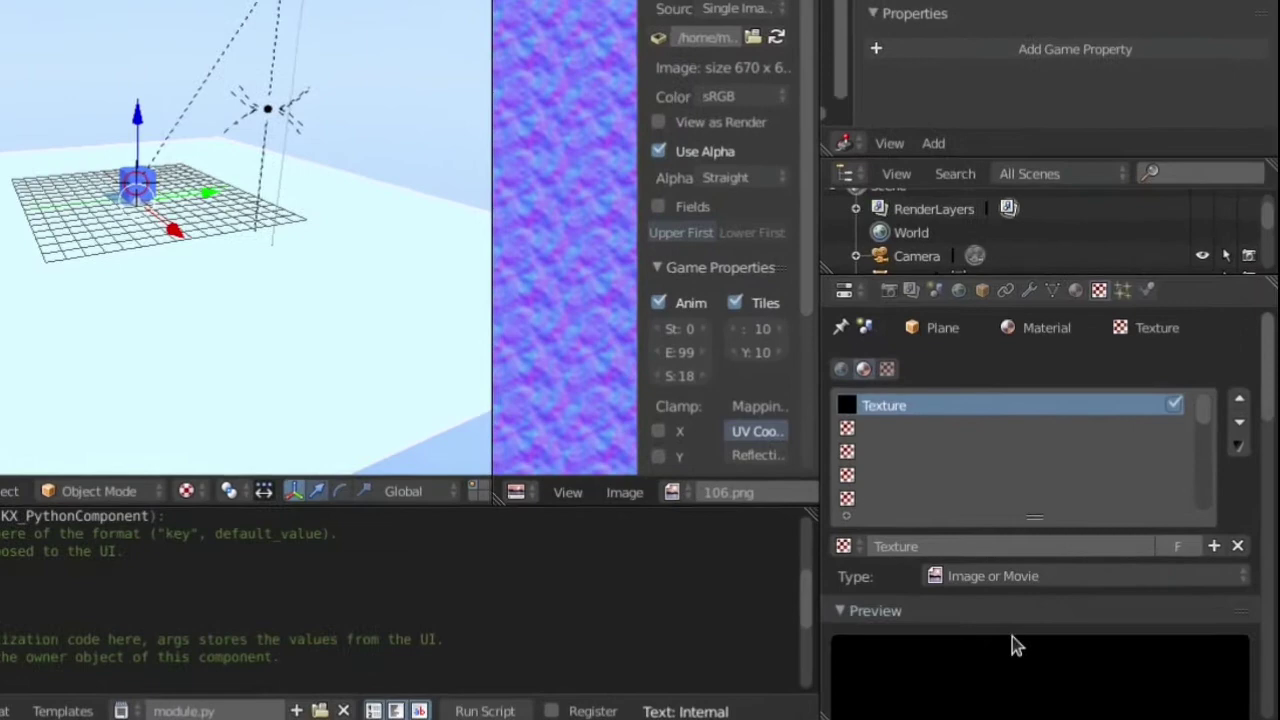
# - Assign 106.png to the texture and enable Normal Map under Image Sampling
pyautogui.scroll(-4, 1170, 705)
pyautogui.scroll(-3, 978, 636)
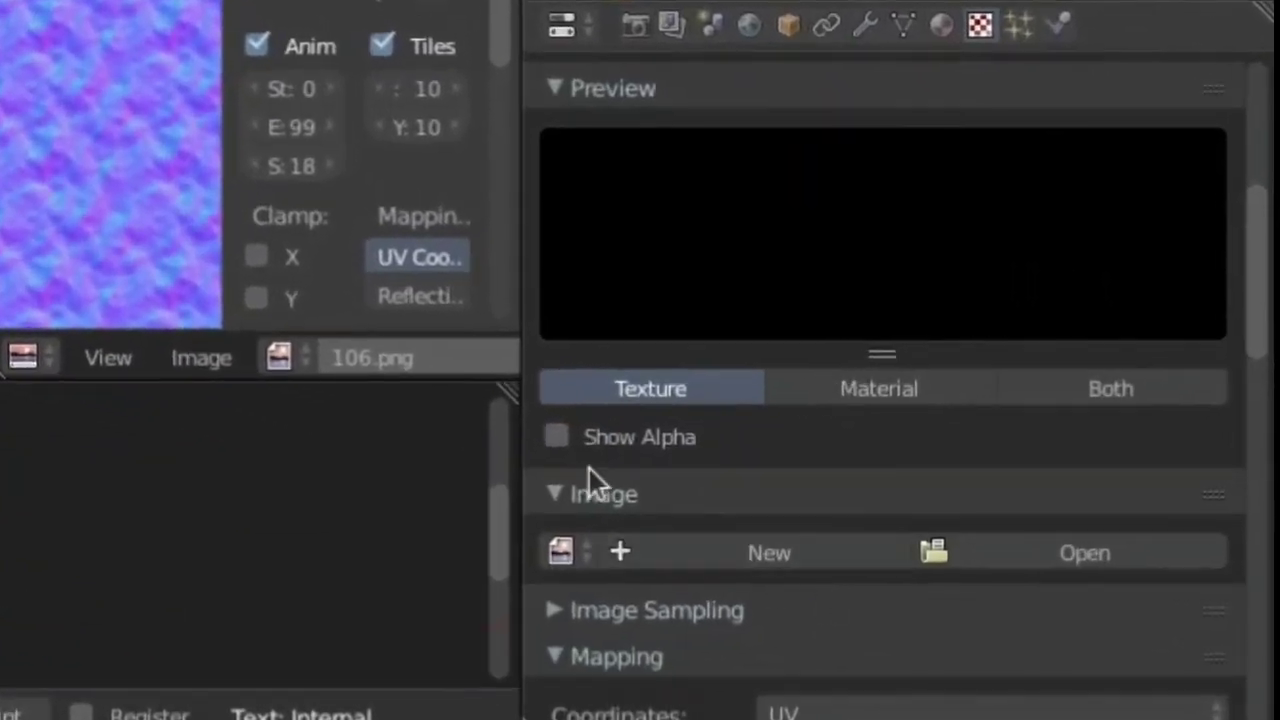
pyautogui.click(562, 552)
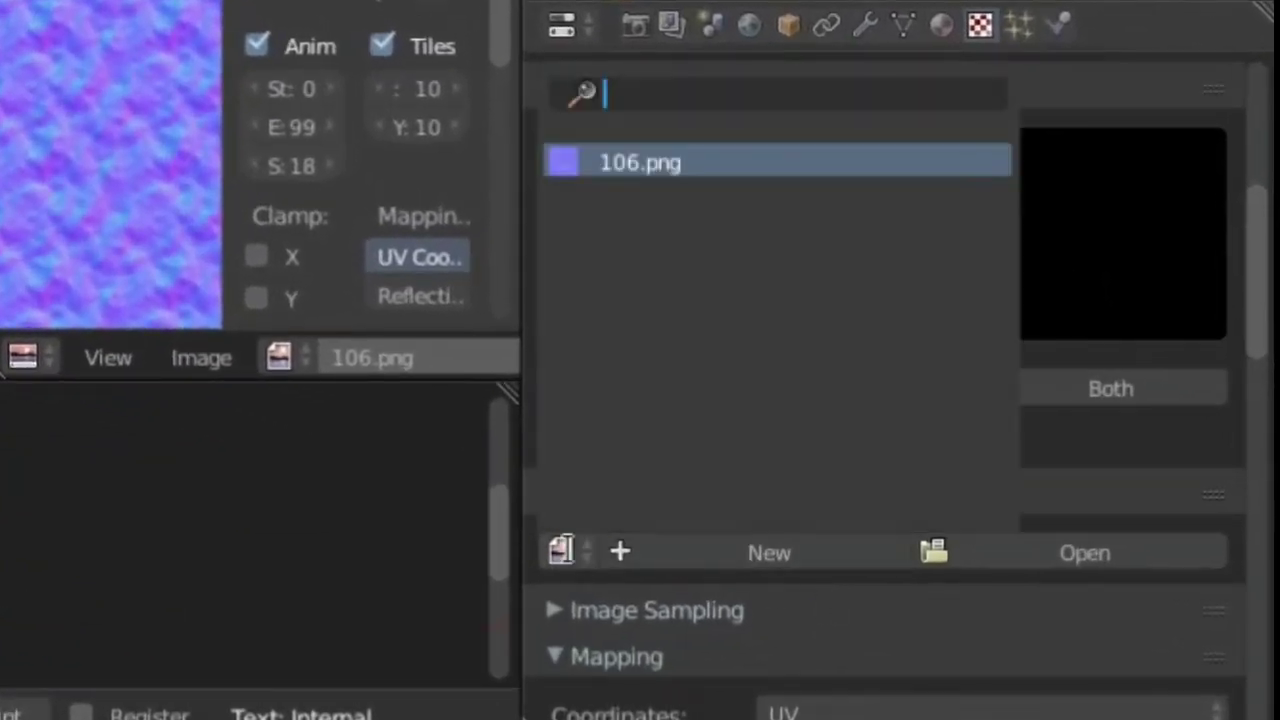
pyautogui.click(617, 150)
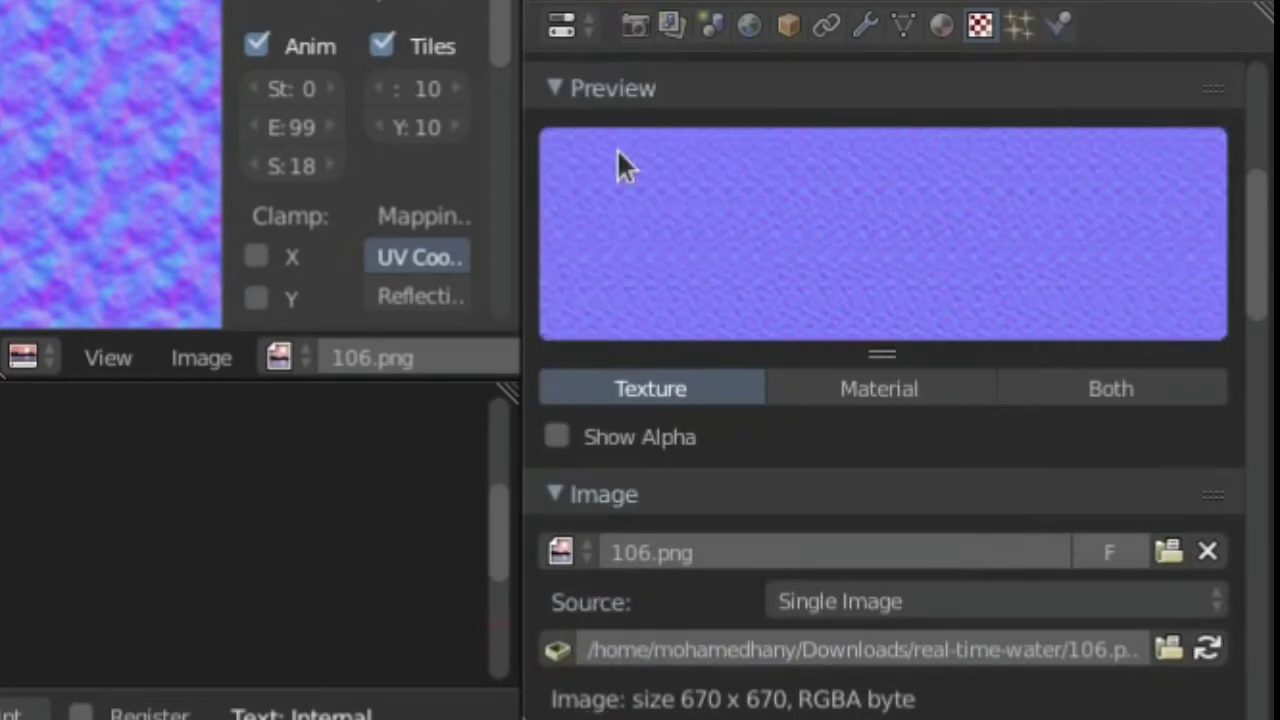
pyautogui.scroll(-12, 875, 340)
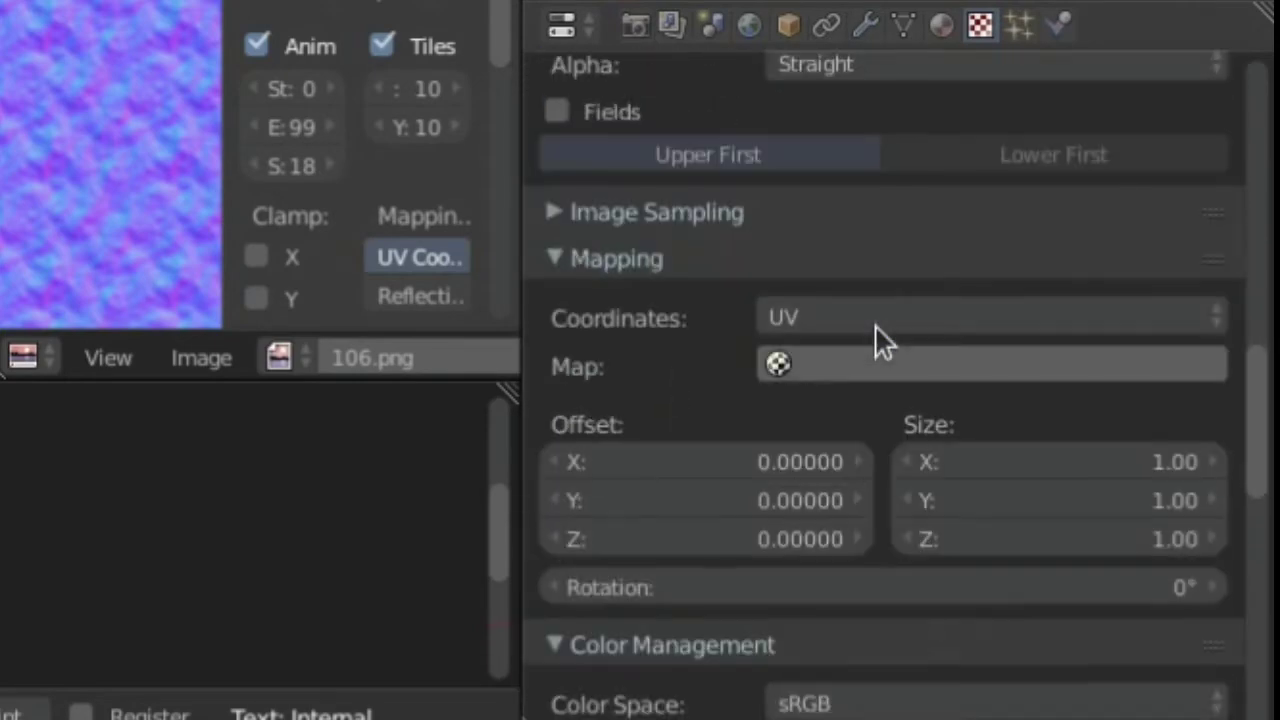
pyautogui.click(675, 225)
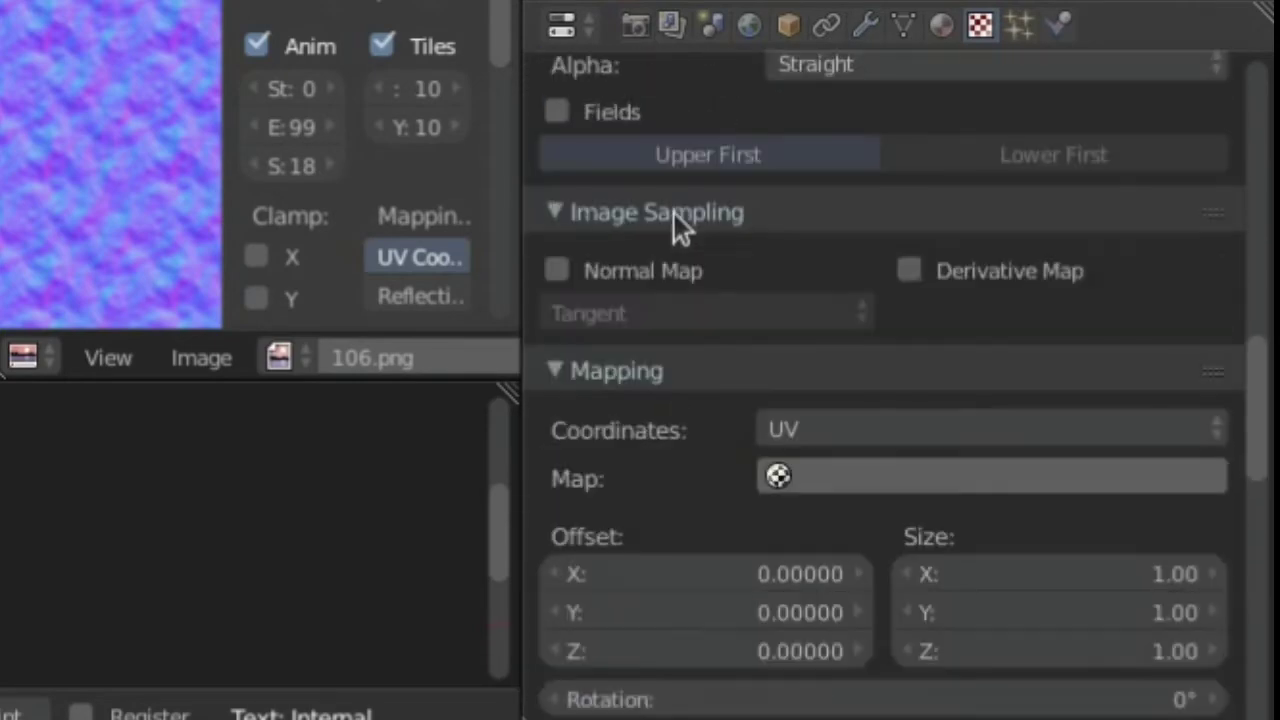
pyautogui.click(643, 270)
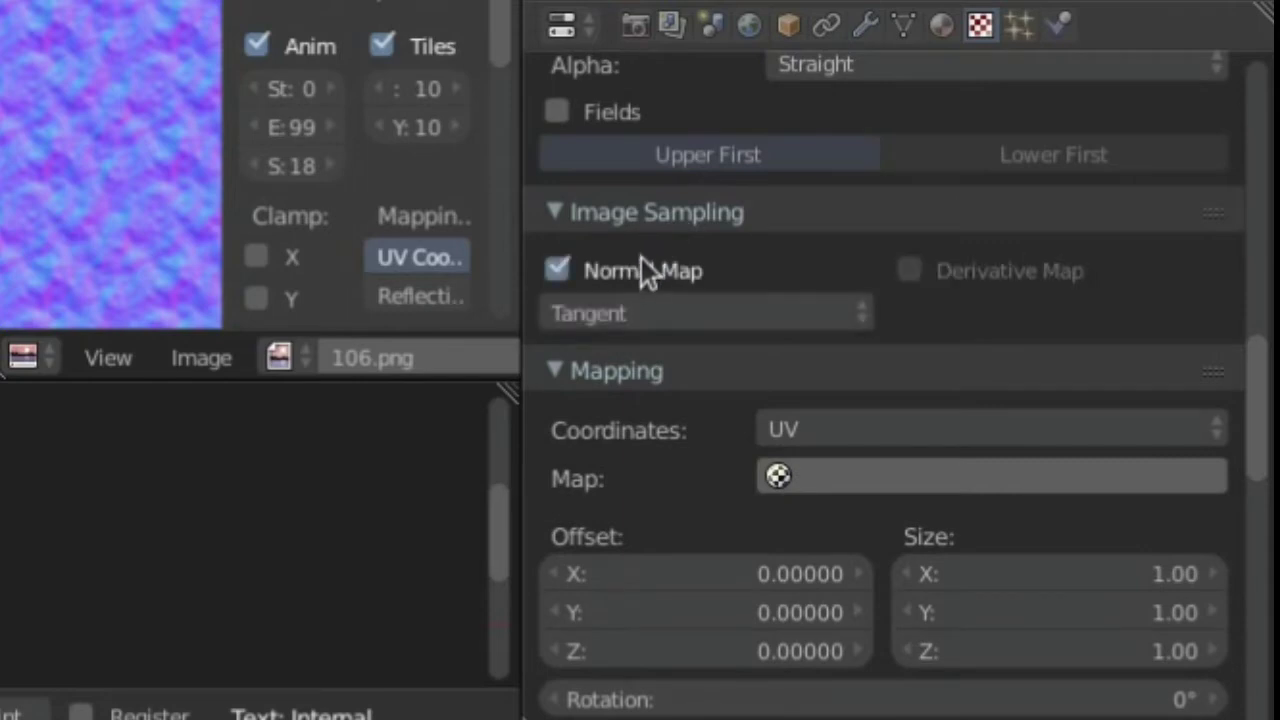
# - Turn off Color influence and set Normal influence to 5
pyautogui.scroll(-8, 651, 484)
pyautogui.scroll(-6, 651, 484)
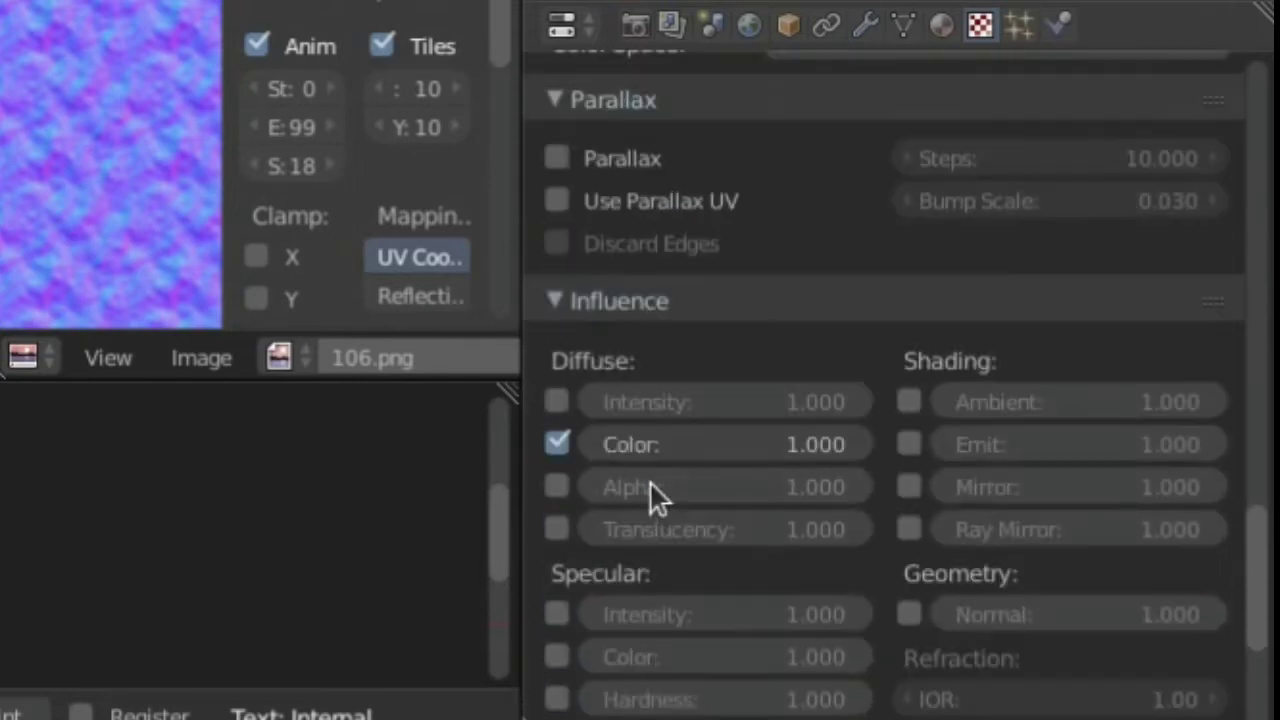
pyautogui.click(556, 444)
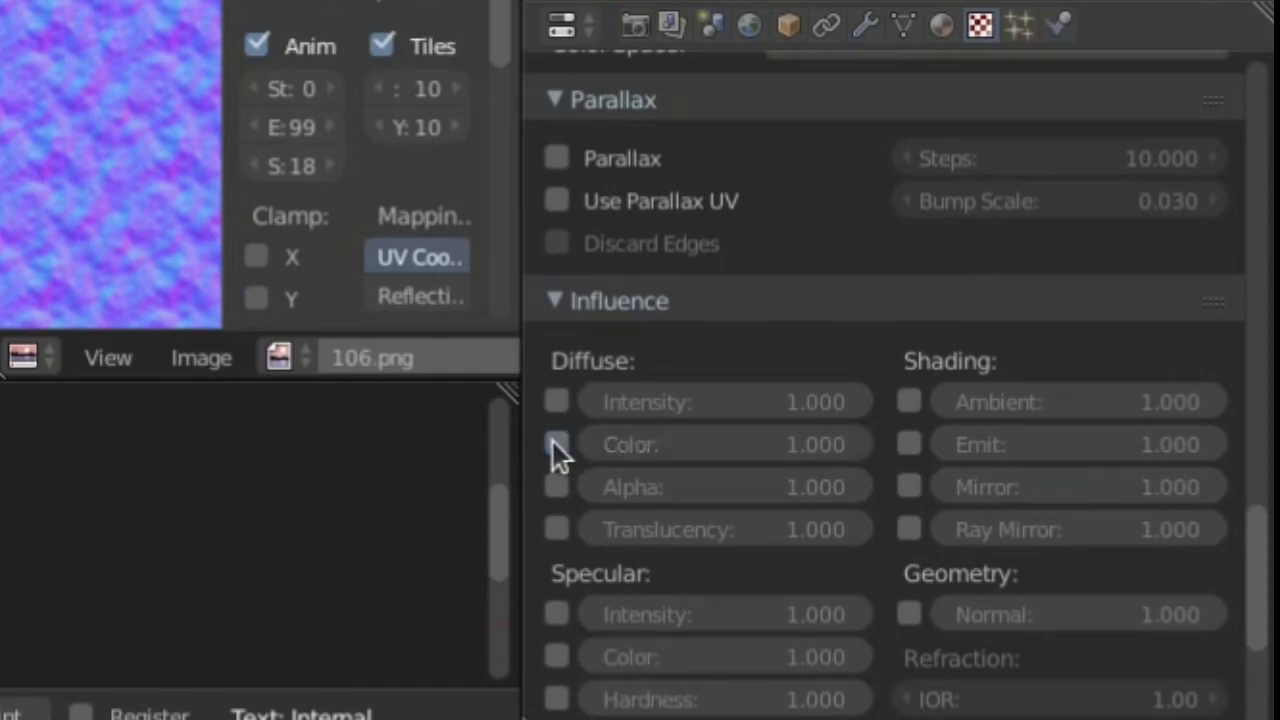
pyautogui.click(909, 614)
pyautogui.click(1036, 612)
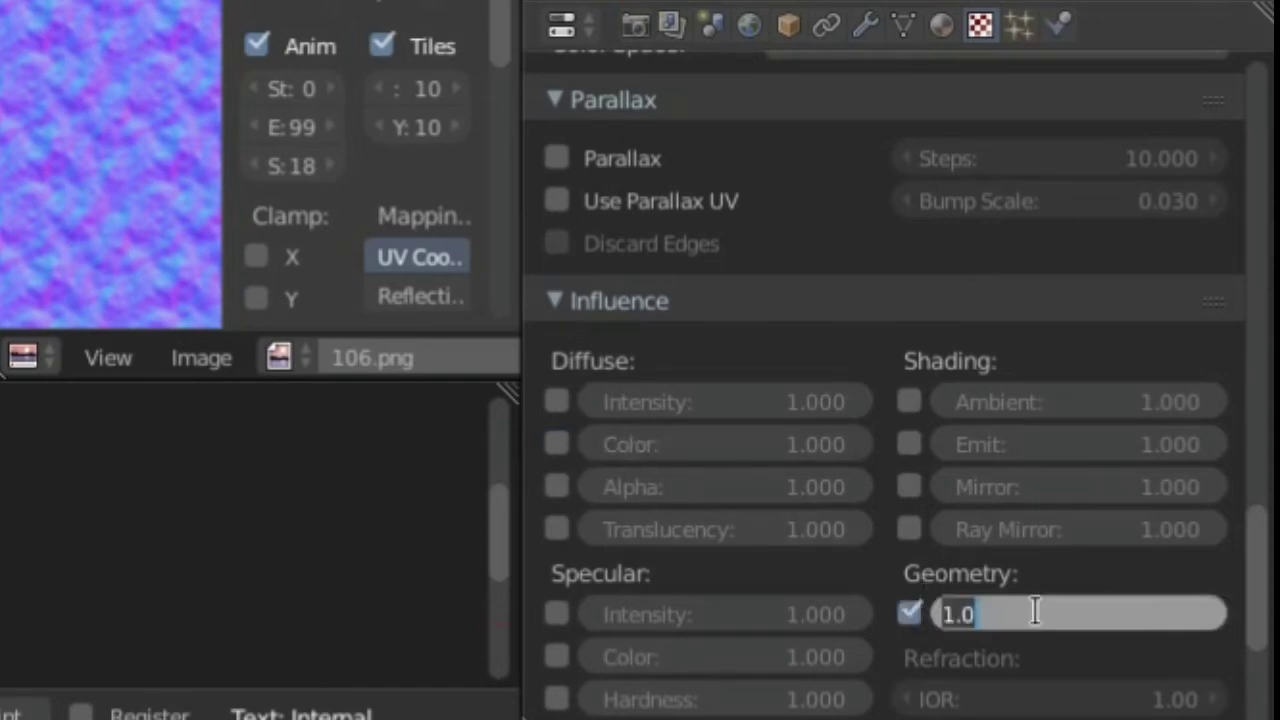
pyautogui.write('5')
pyautogui.press('Return')
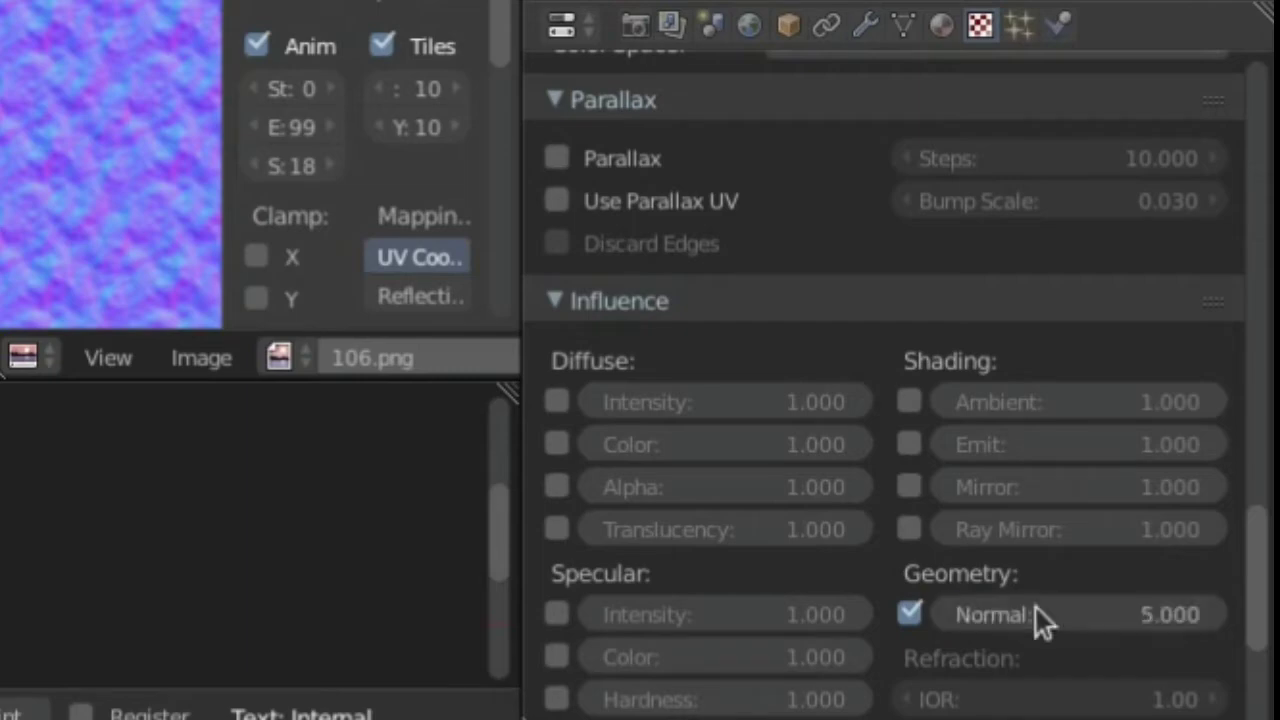
pyautogui.scroll(-6, 1112, 689)
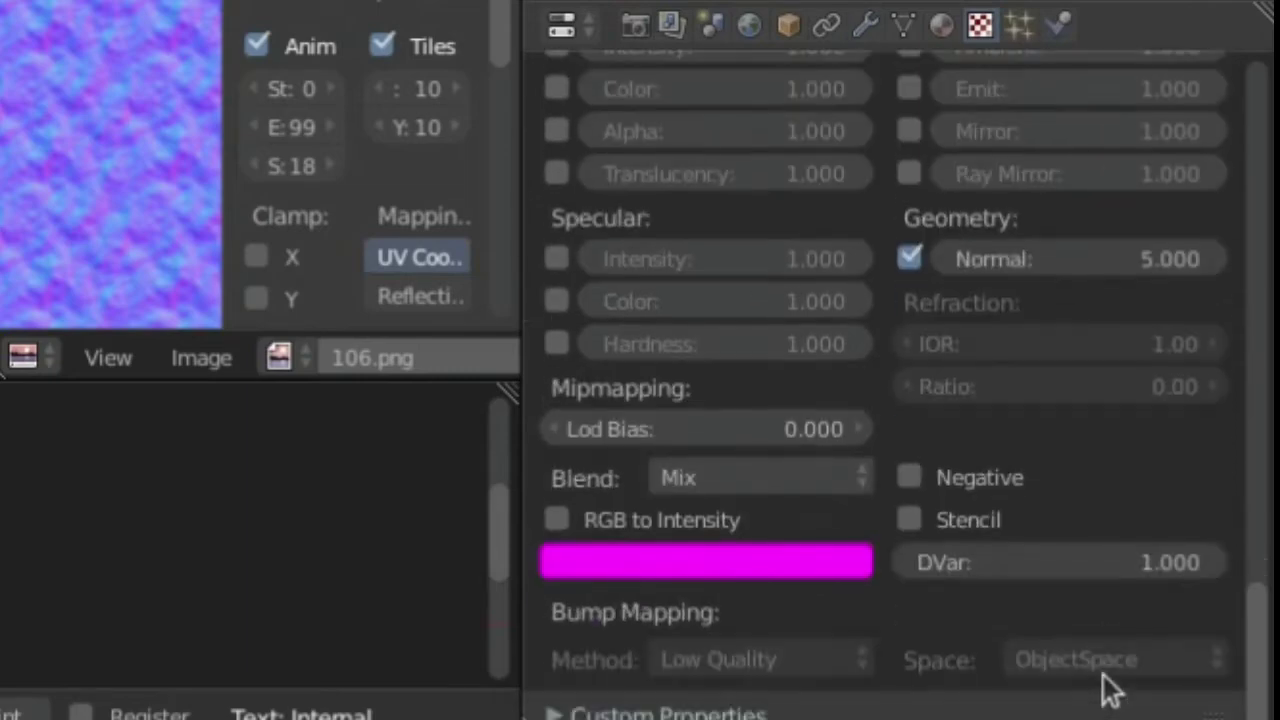
pyautogui.scroll(15, 1112, 689)
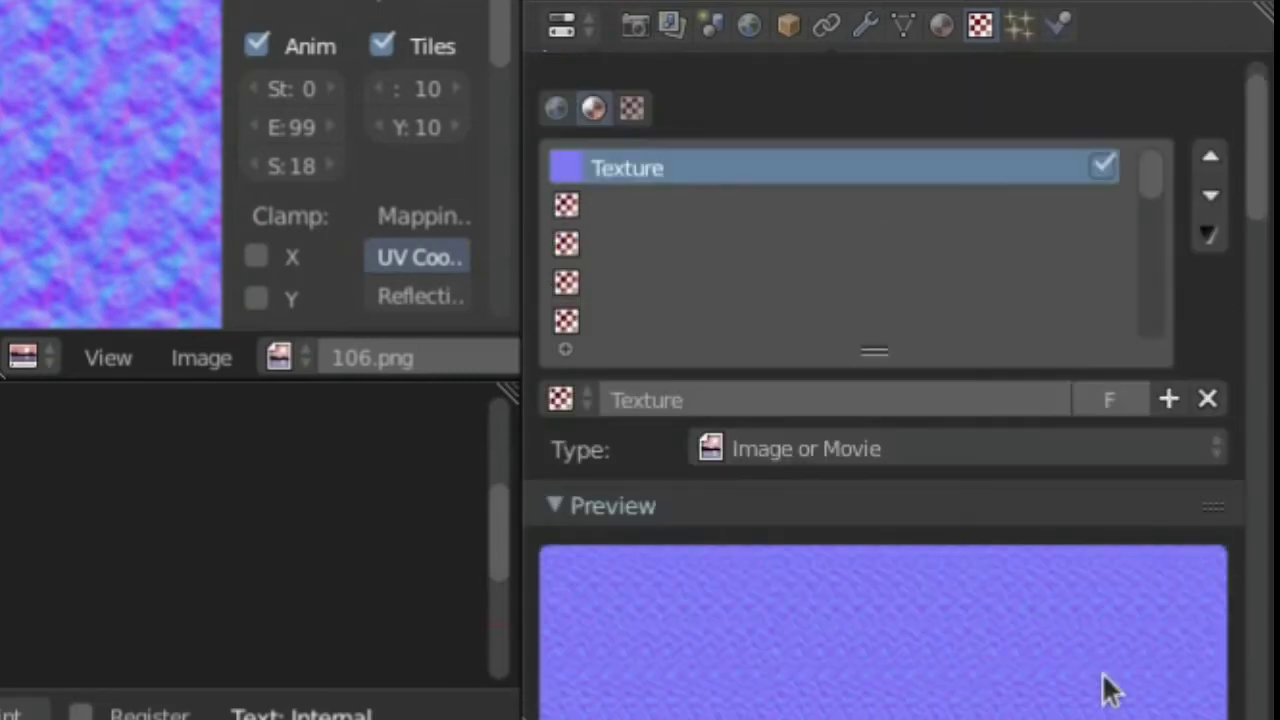
# - Create a new texture, Texture.001, in the second texture slot
pyautogui.click(690, 245)
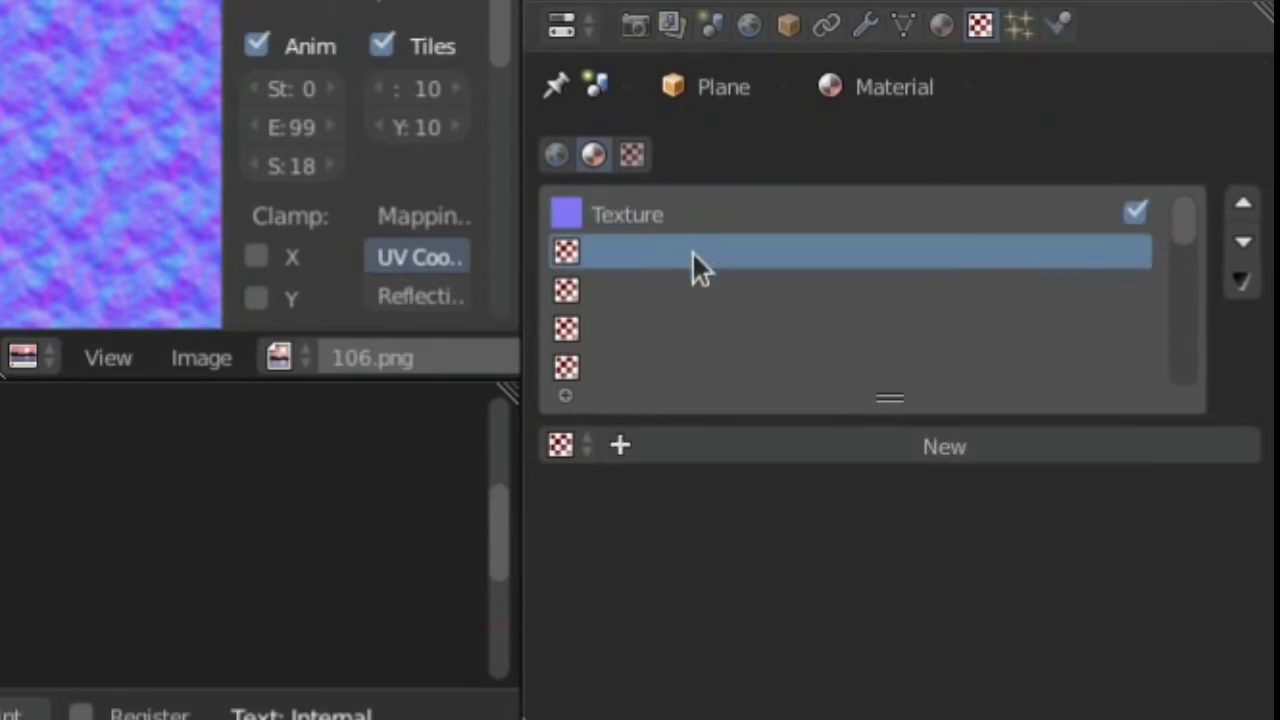
pyautogui.click(836, 434)
pyautogui.moveTo(1262, 120); pyautogui.dragTo(1266, 166)
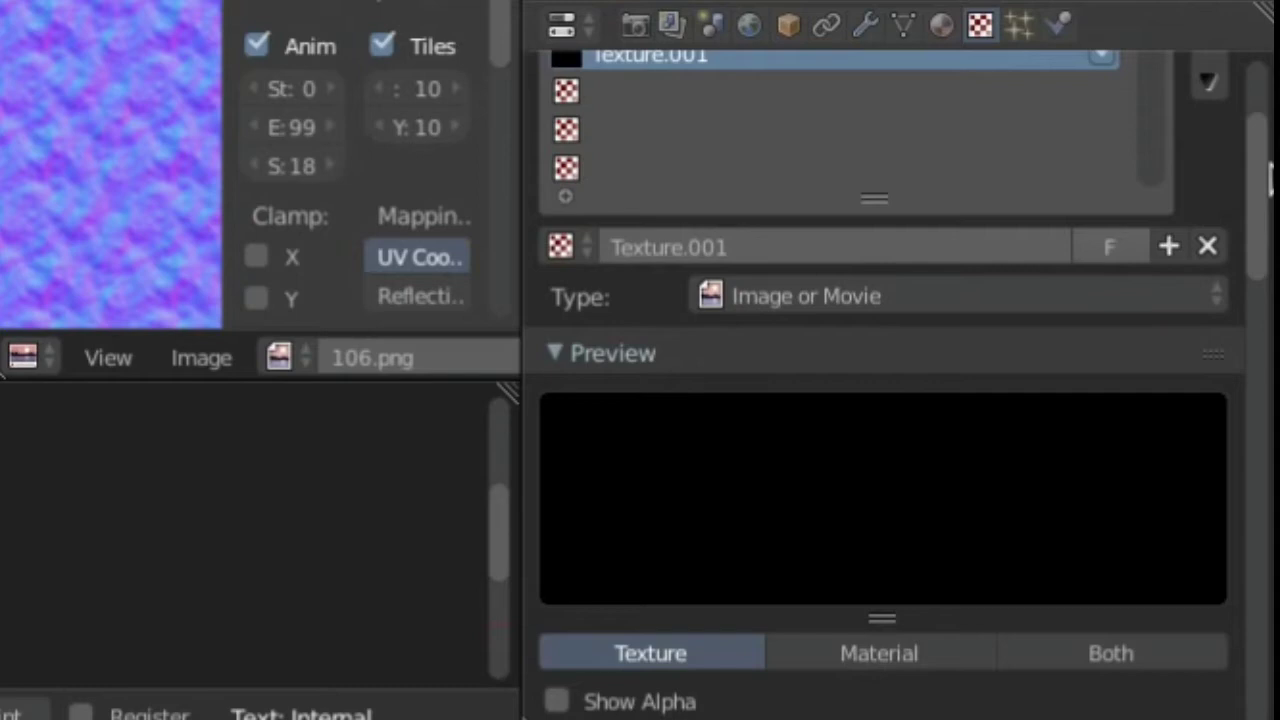
pyautogui.moveTo(1270, 178); pyautogui.dragTo(1262, 40)
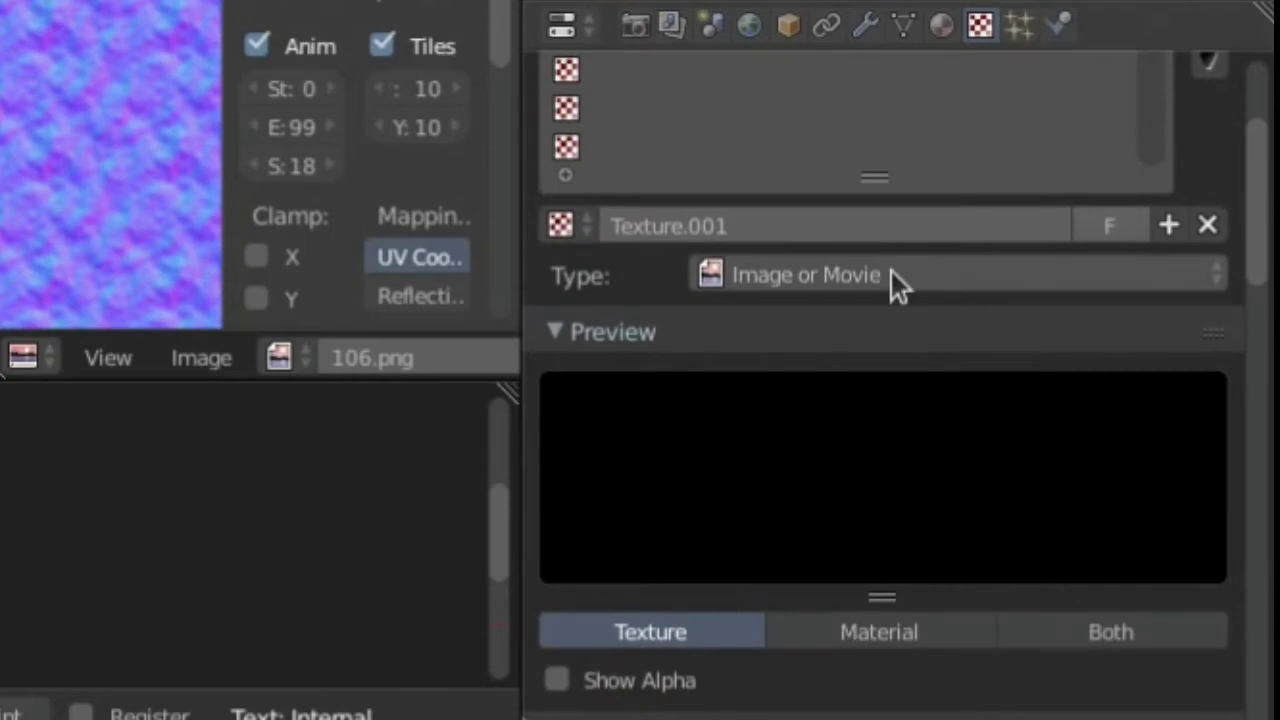
# - Make Texture.001 an Environment Map in Realtime mode
pyautogui.click(935, 270)
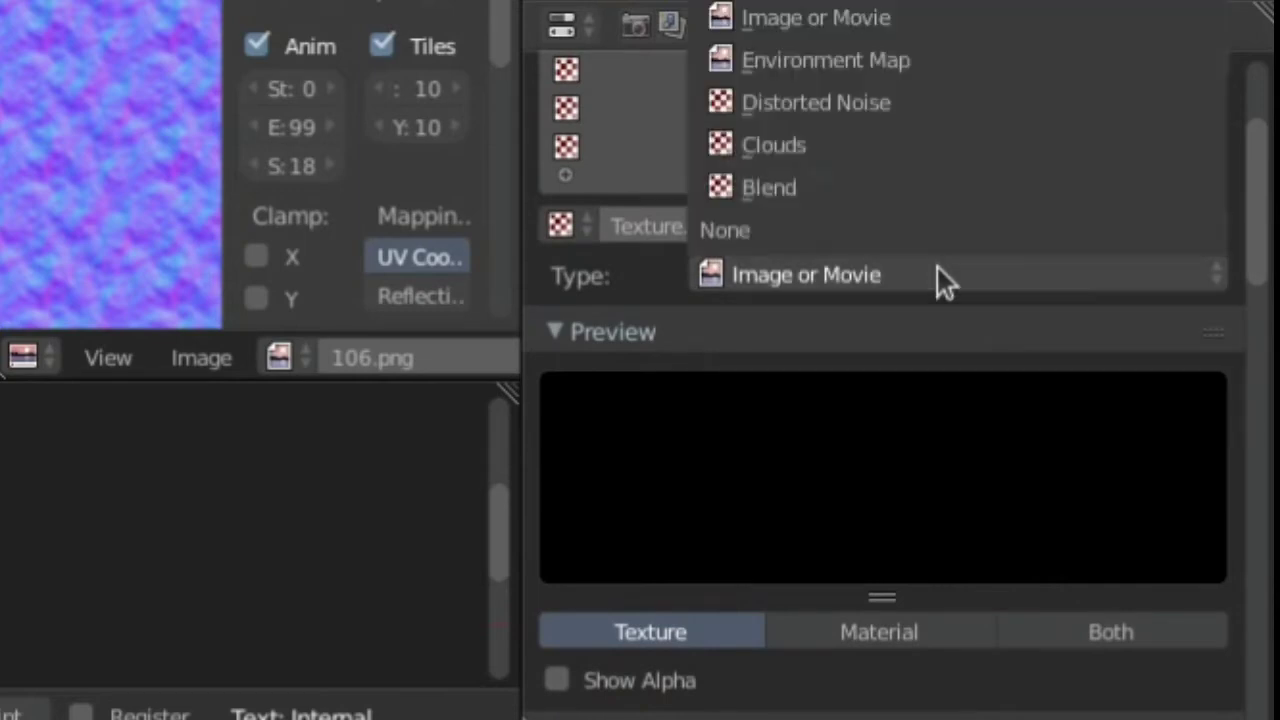
pyautogui.click(940, 68)
pyautogui.moveTo(1266, 250); pyautogui.dragTo(1266, 370)
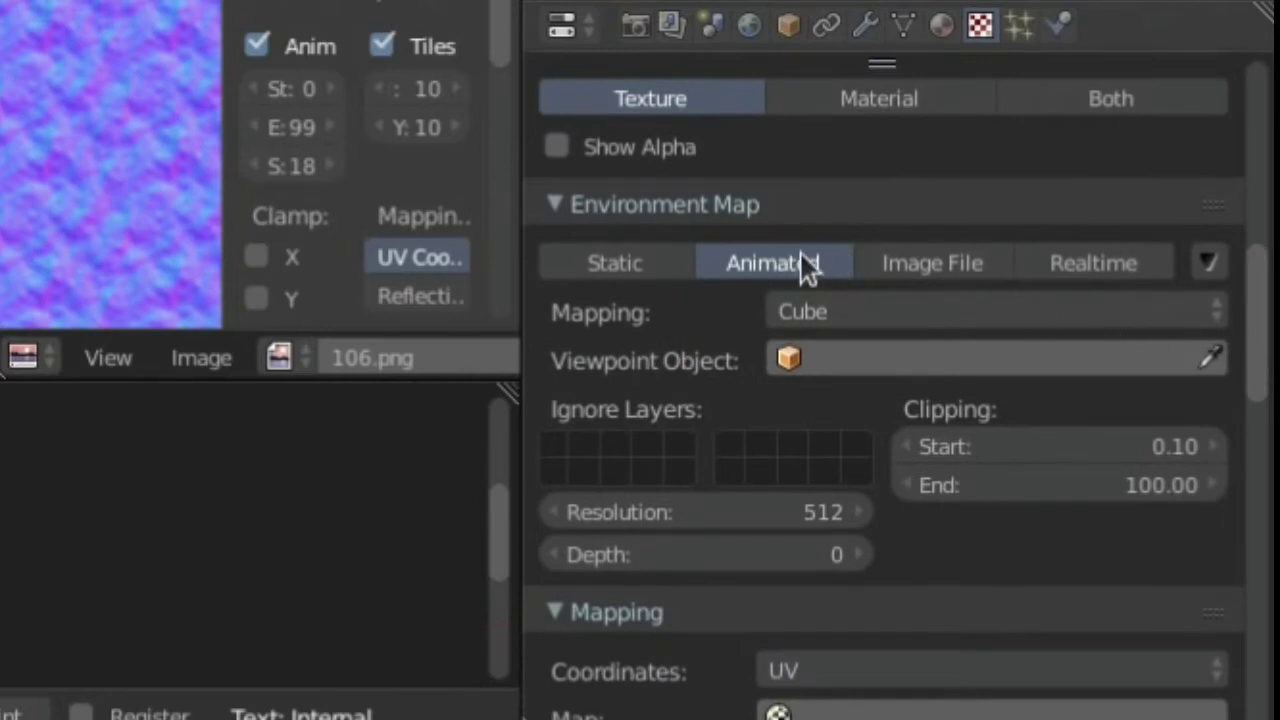
pyautogui.click(1060, 262)
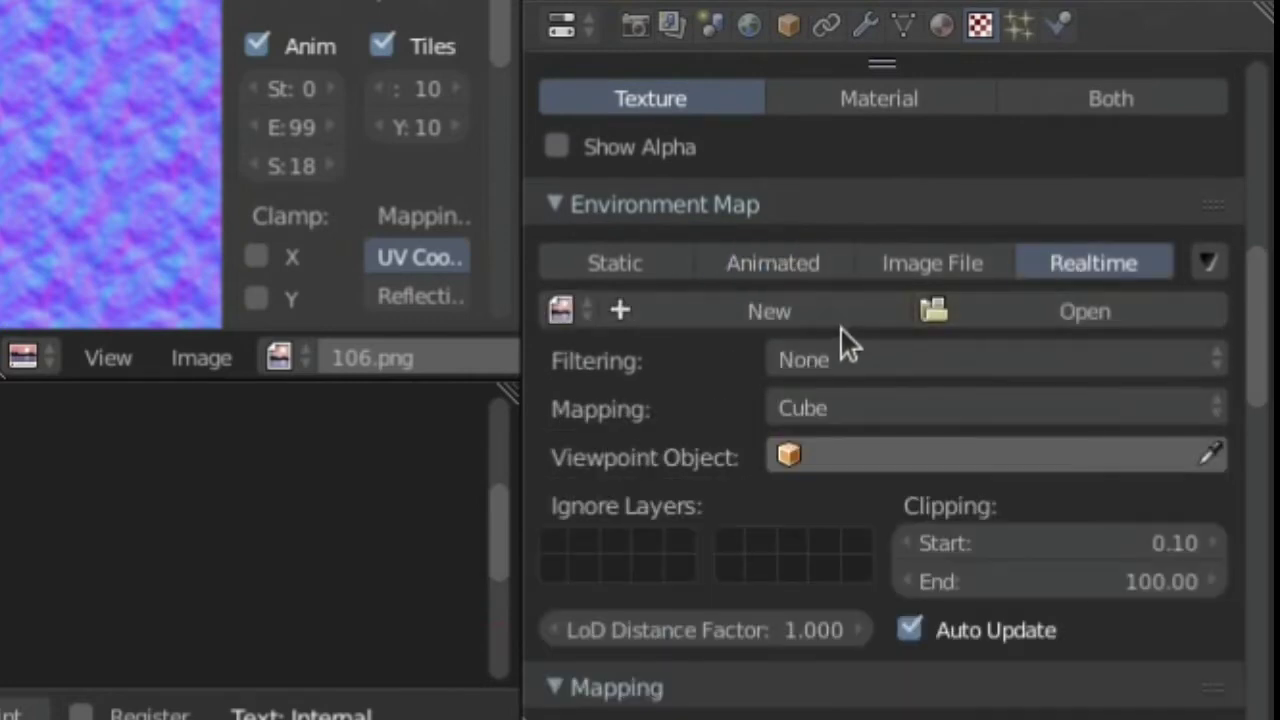
# - Create a new 768×512 image for the environment map
pyautogui.click(656, 316)
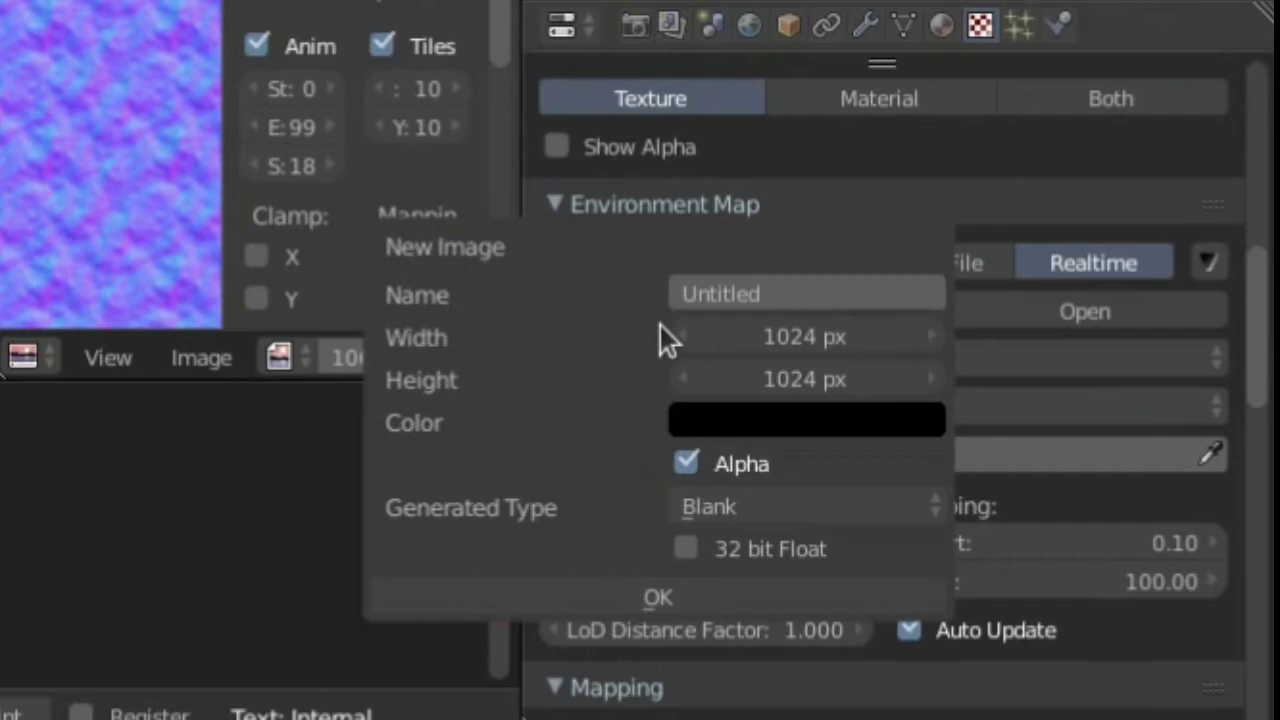
pyautogui.click(650, 599)
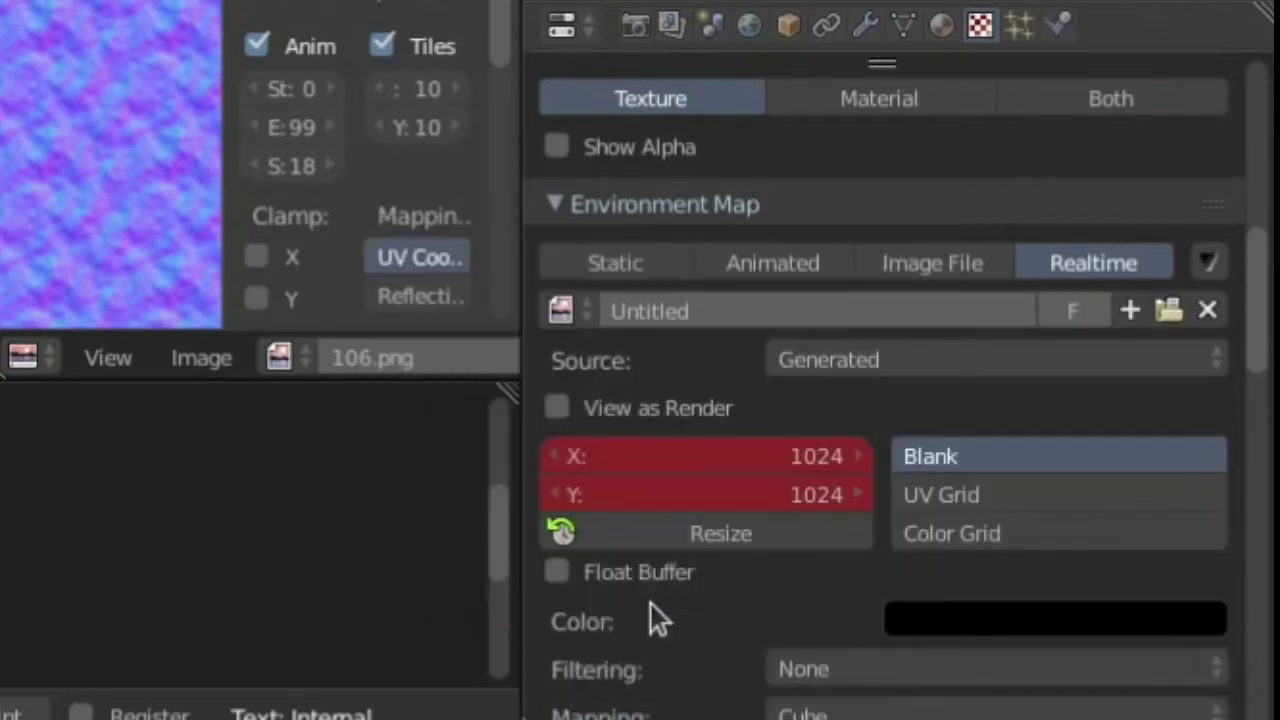
pyautogui.click(716, 532)
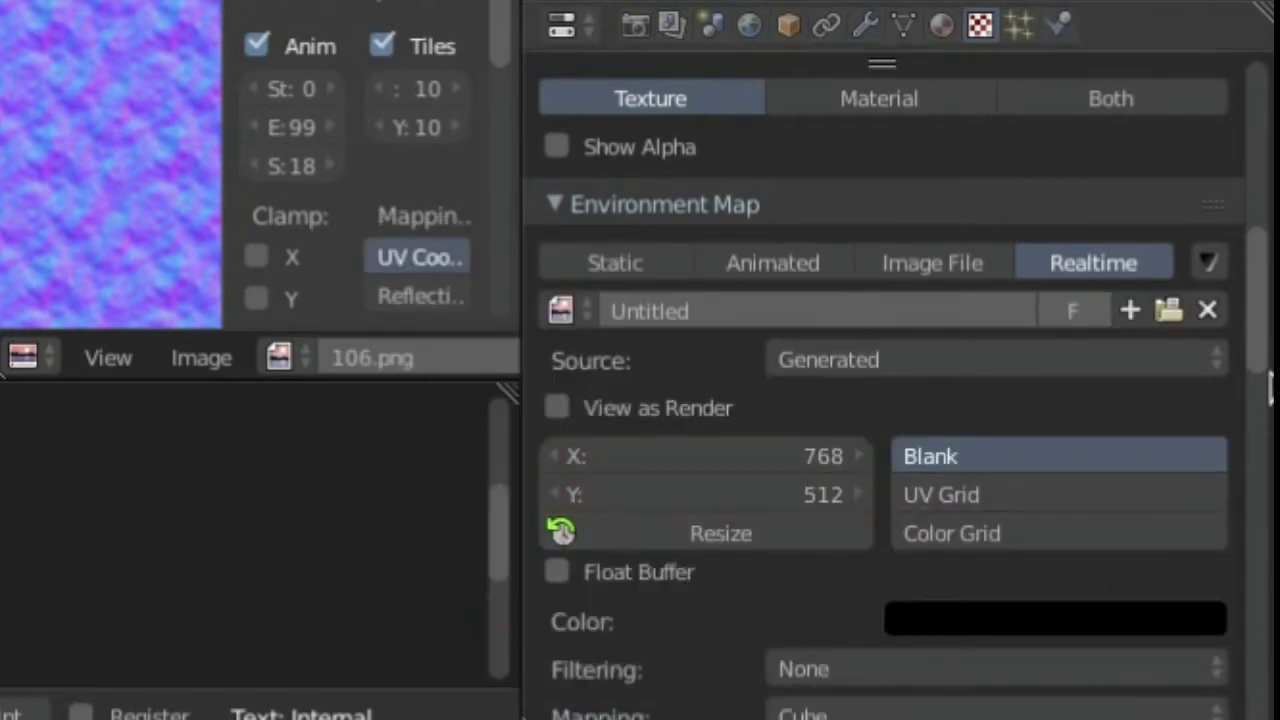
pyautogui.scroll(-6, 1262, 380)
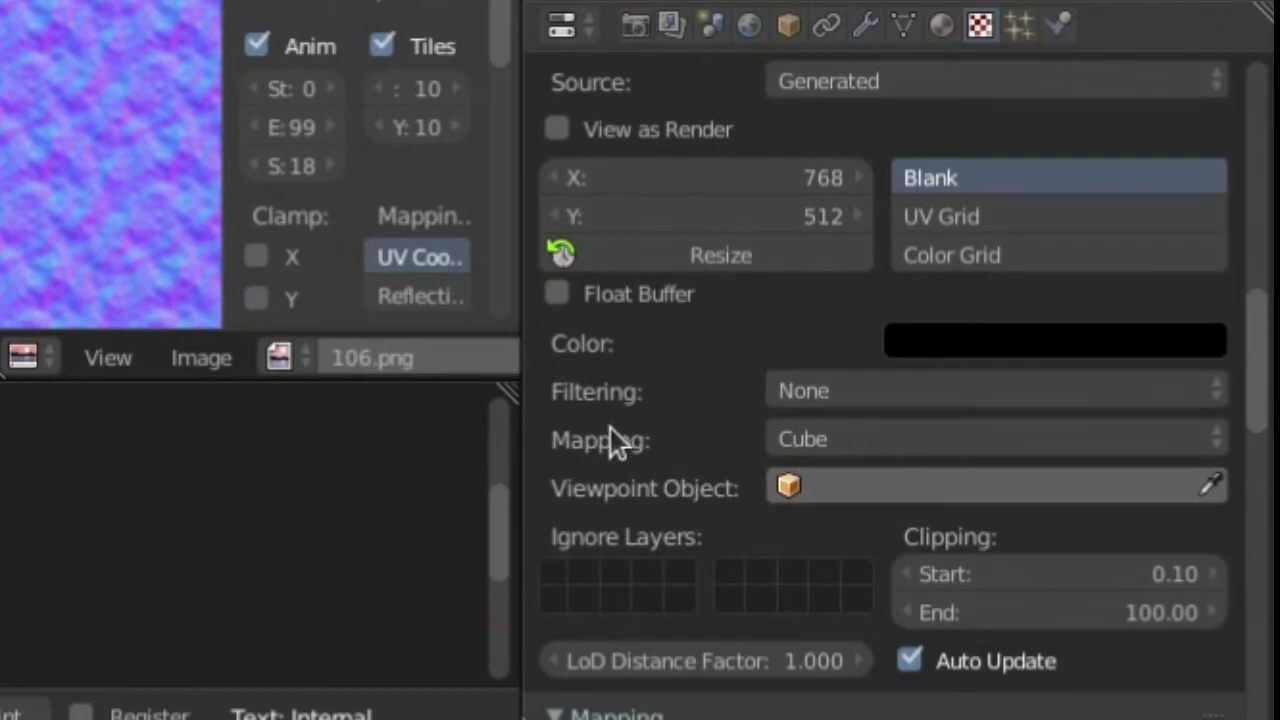
# - Use Plane mapping, Reflection rendering mode, and Reflection texture coordinates
pyautogui.click(807, 439)
pyautogui.click(817, 350)
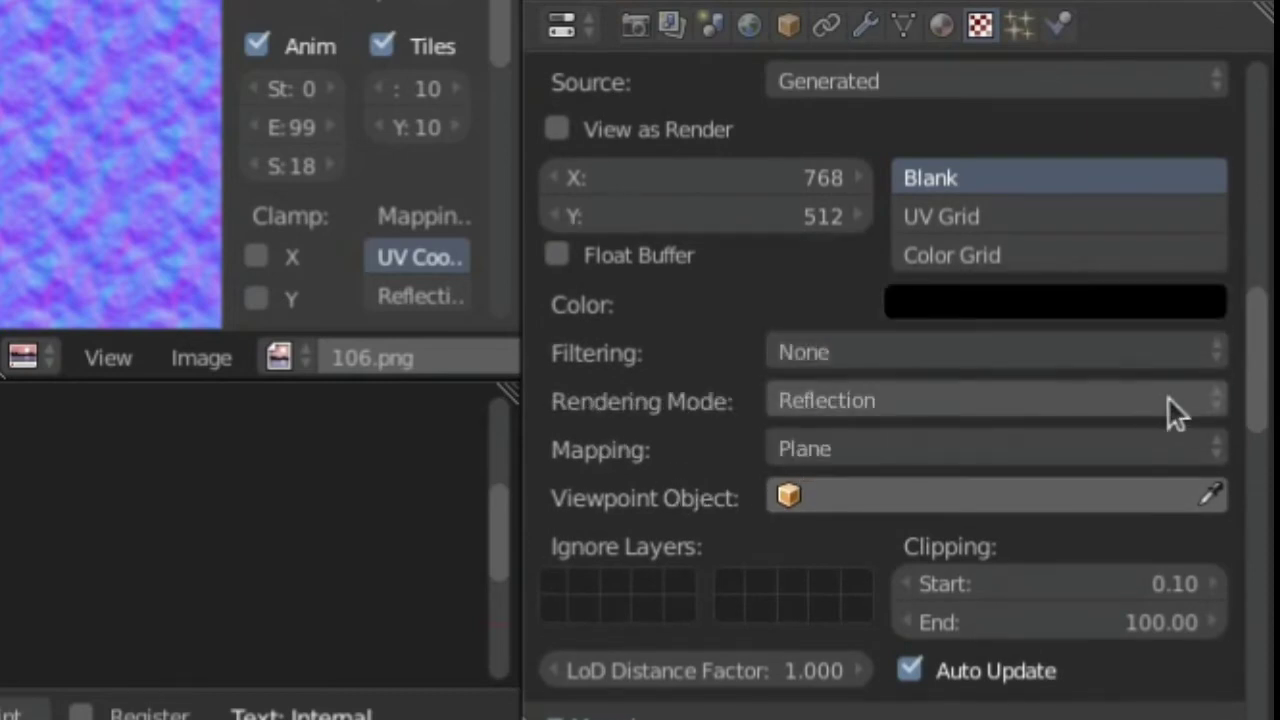
pyautogui.click(976, 401)
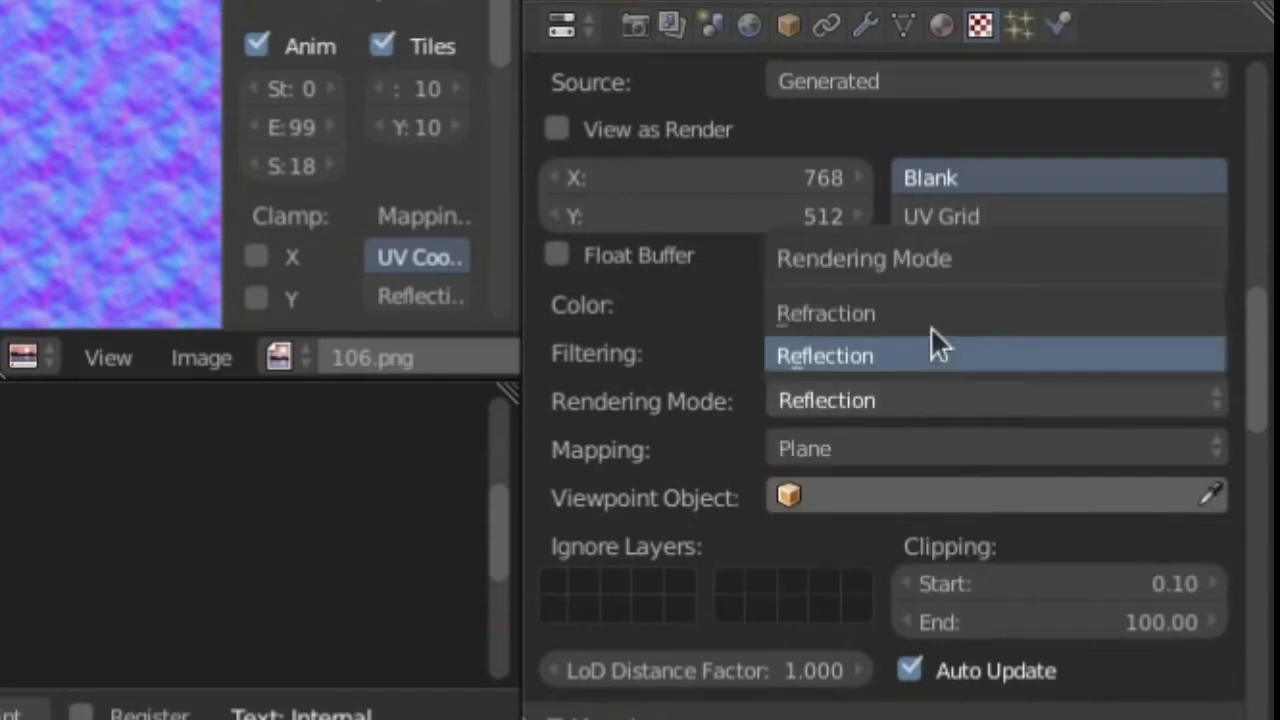
pyautogui.click(917, 357)
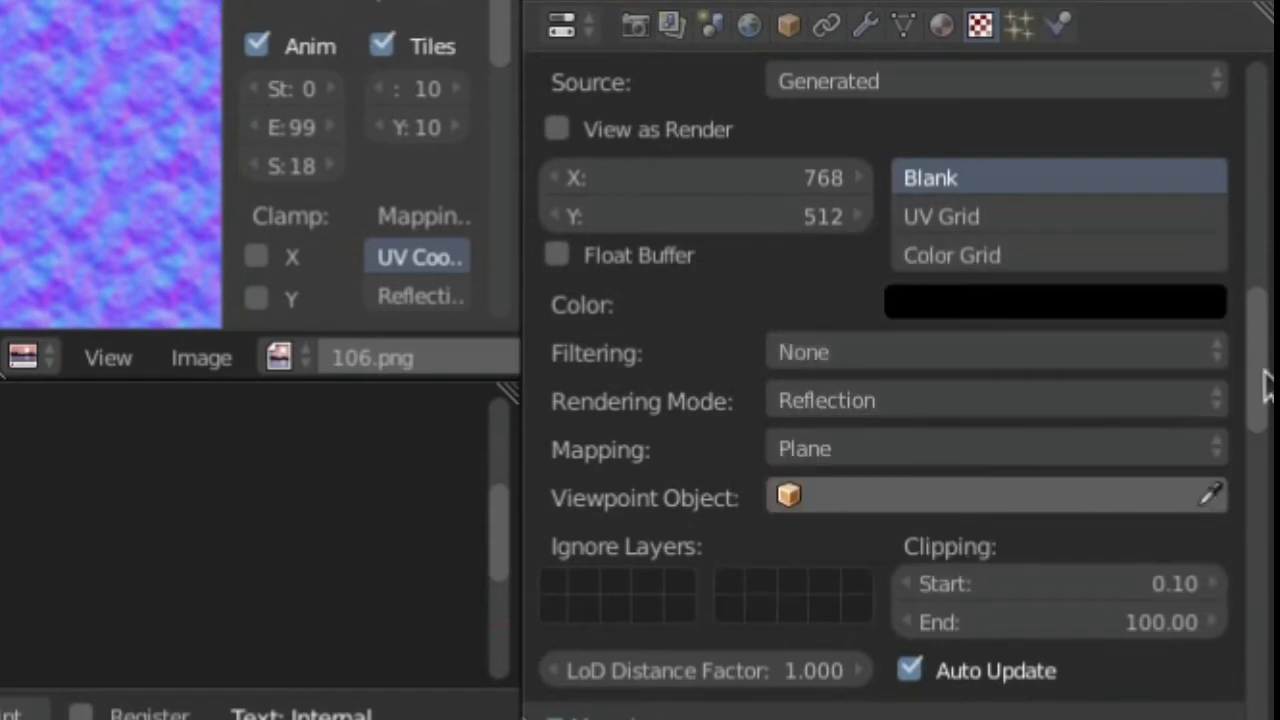
pyautogui.moveTo(1262, 395); pyautogui.dragTo(1262, 473)
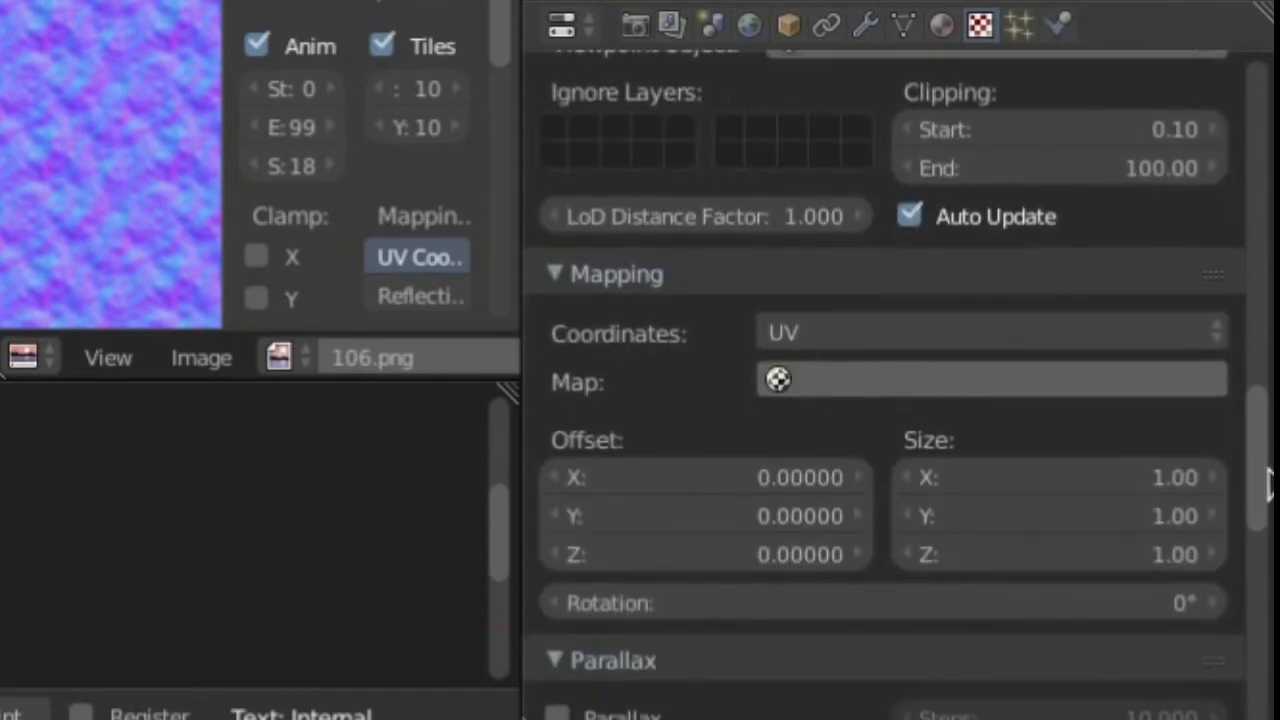
pyautogui.click(921, 333)
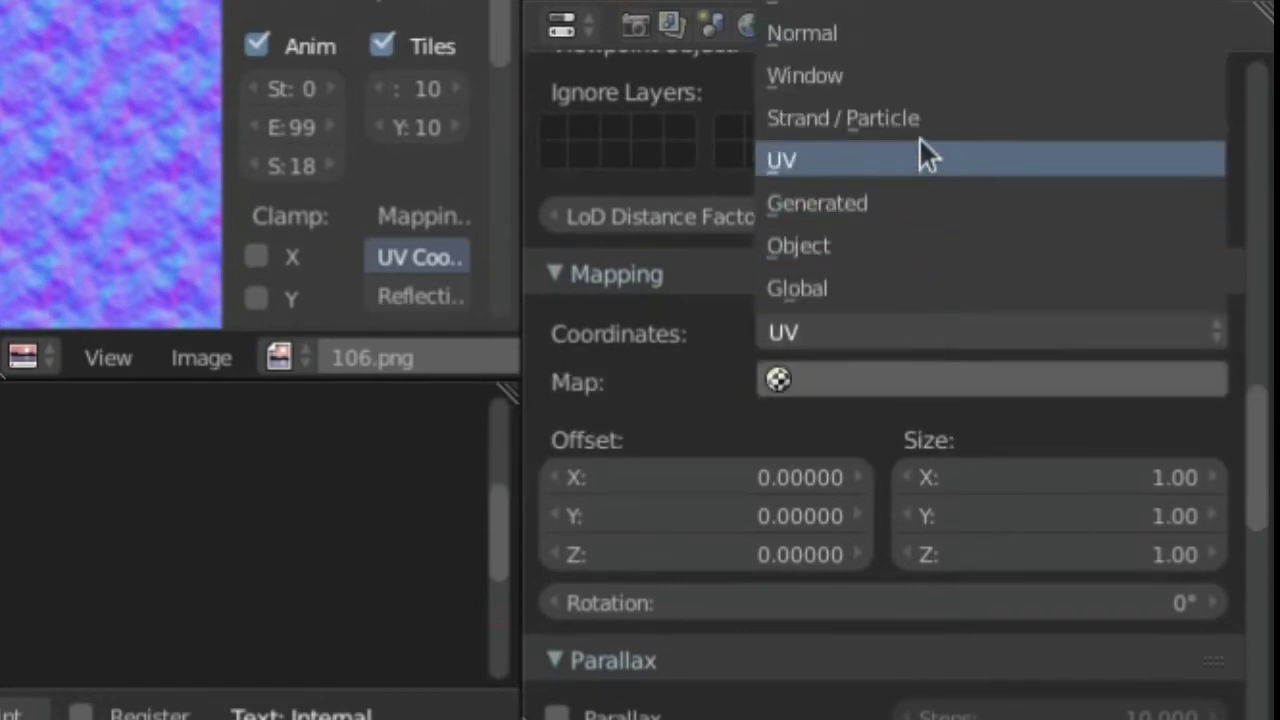
pyautogui.click(915, 6)
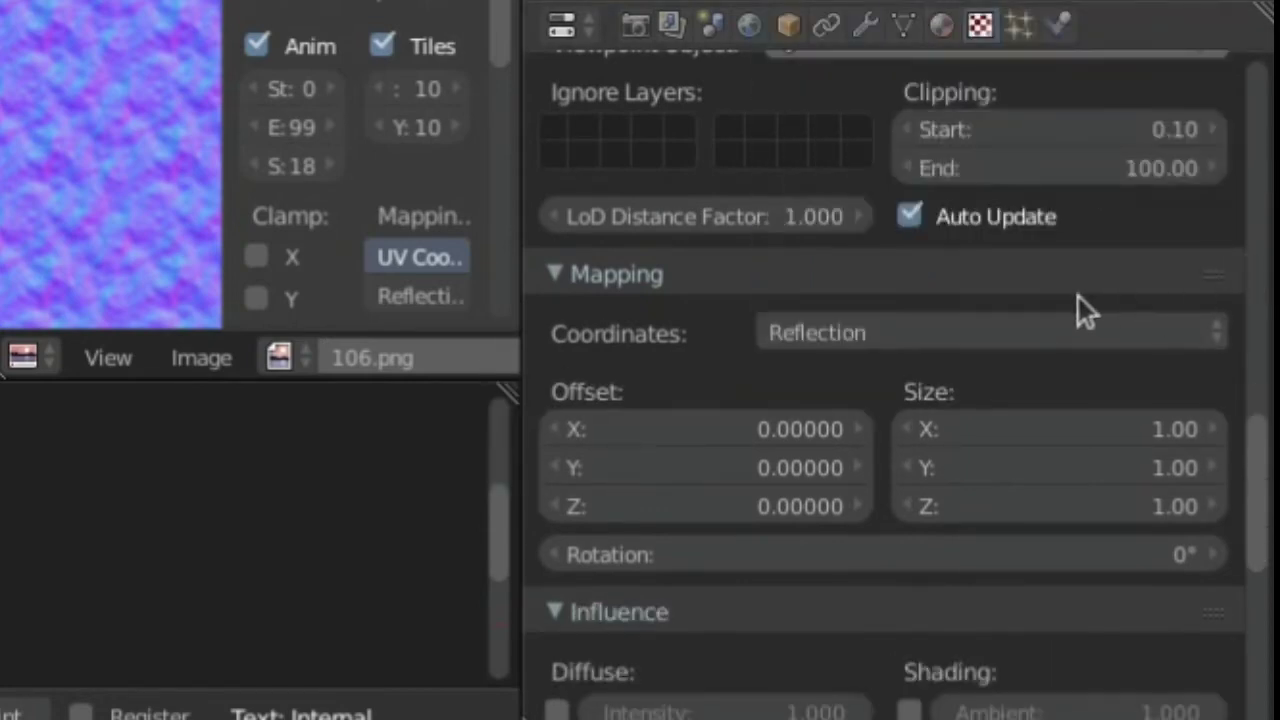
pyautogui.moveTo(1264, 455); pyautogui.dragTo(1262, 165)
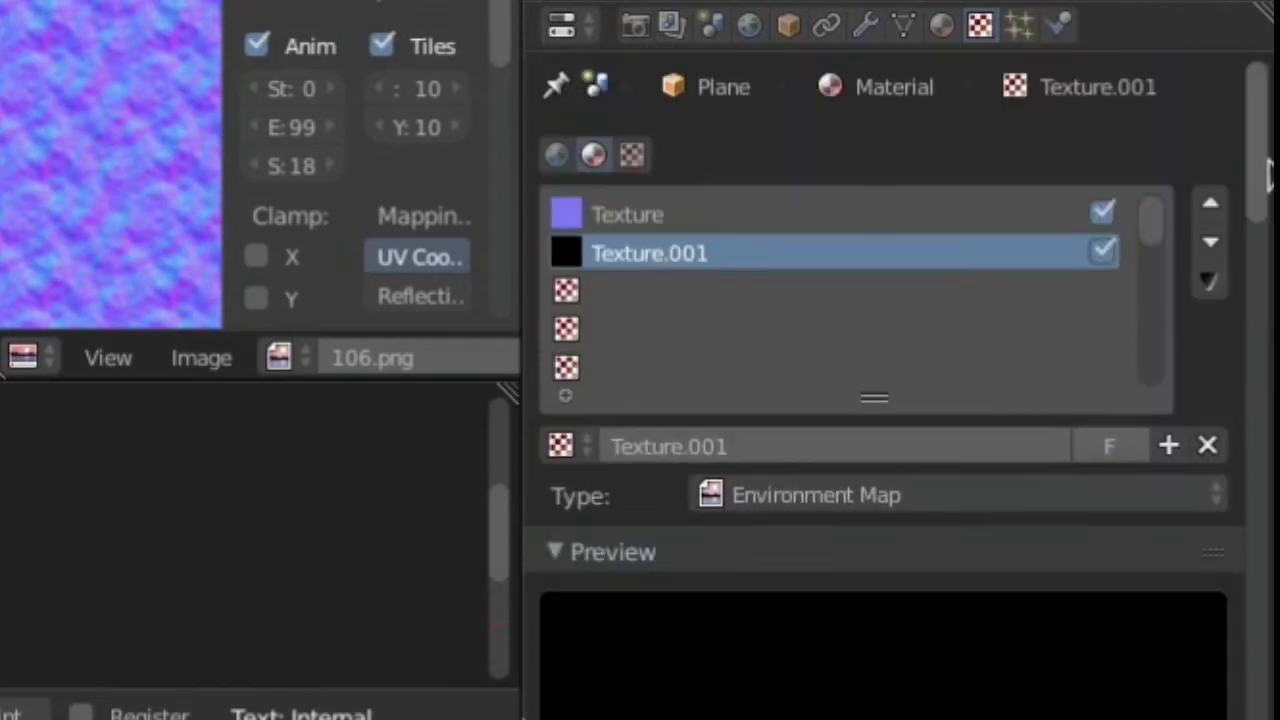
# - Create Texture.002 in the empty third texture slot
pyautogui.click(630, 292)
pyautogui.click(867, 447)
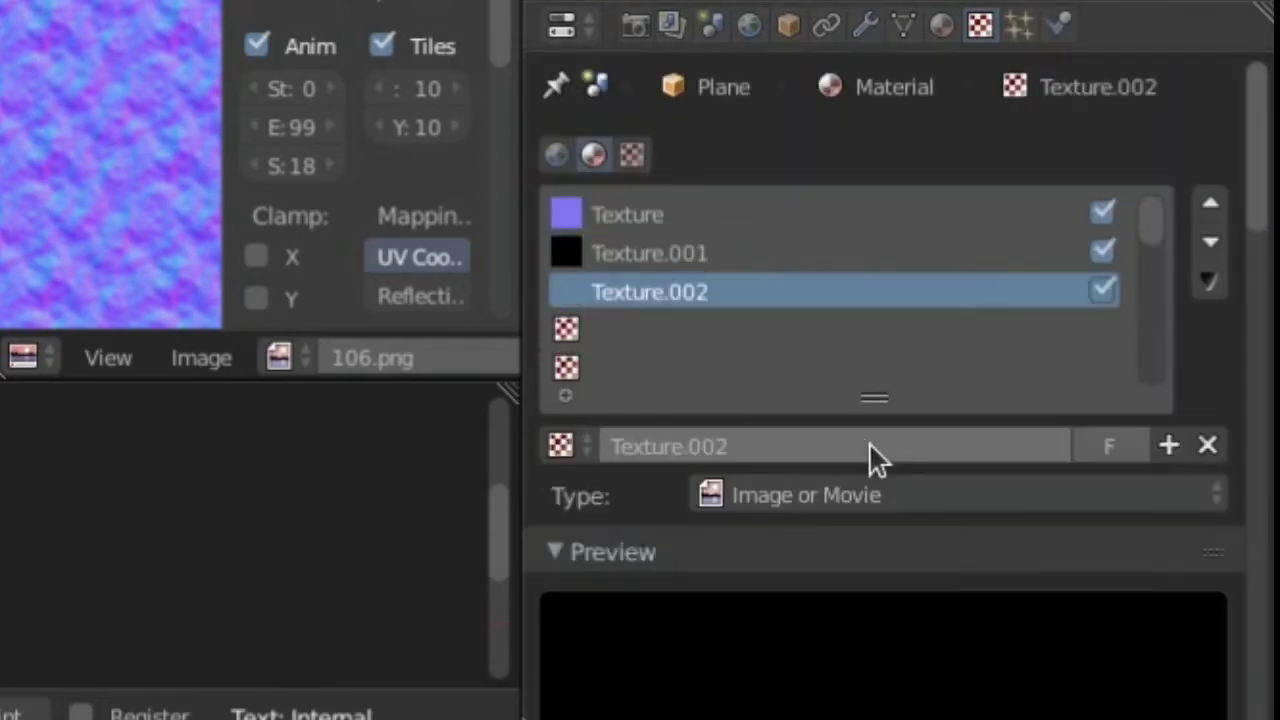
pyautogui.scroll(-10, 1003, 408)
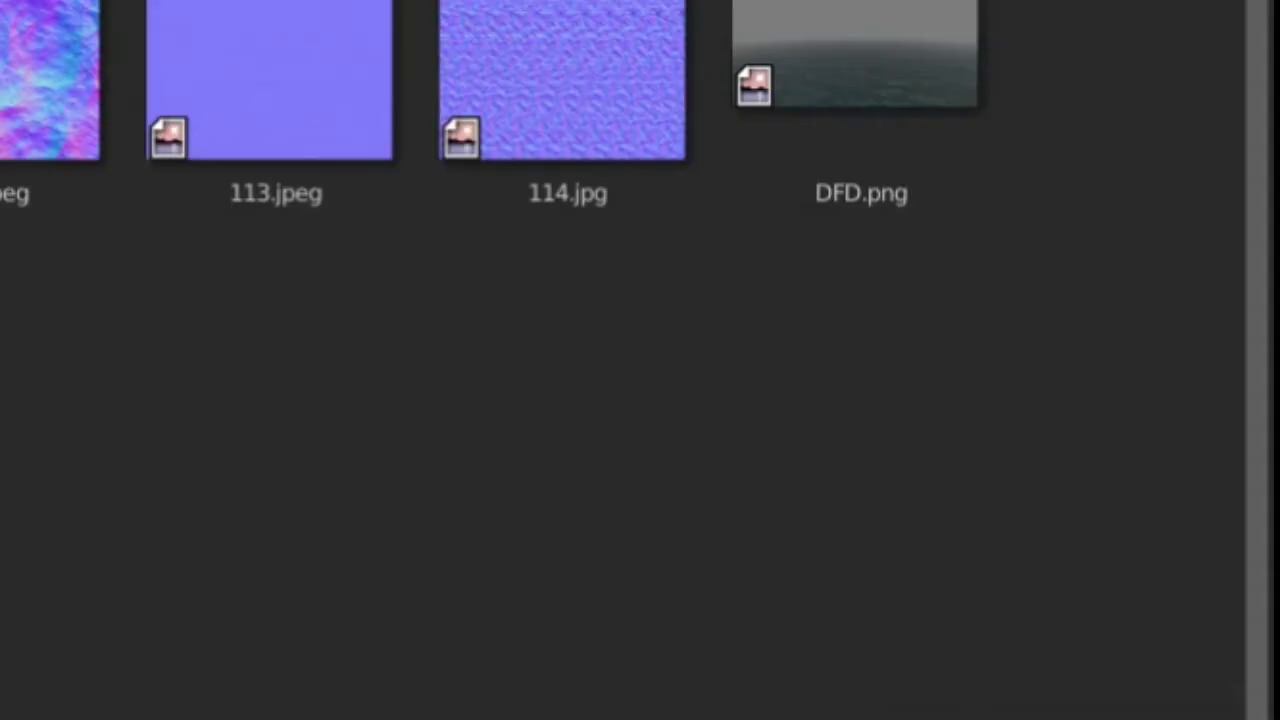
# - Load 110.jpg into Texture.002 and set its blend mode to Soft Light
pyautogui.press('Return')
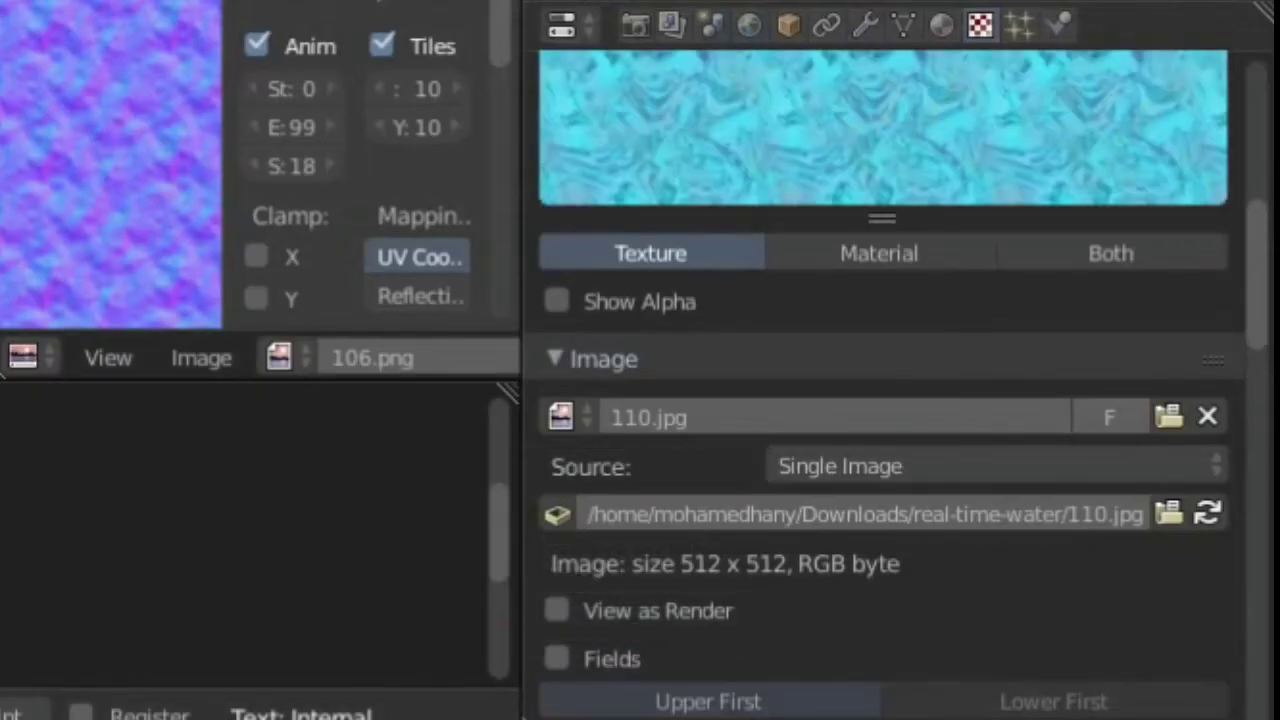
pyautogui.scroll(-5, 1250, 318)
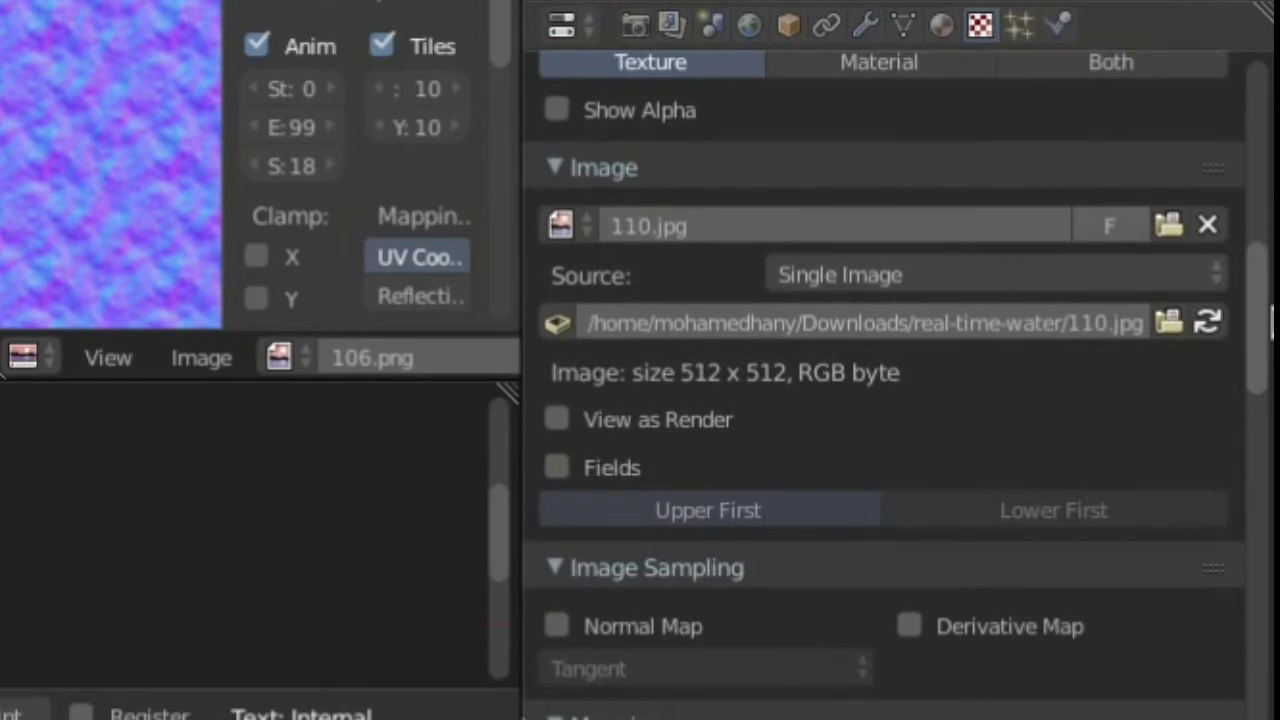
pyautogui.moveTo(1270, 326); pyautogui.dragTo(1271, 674)
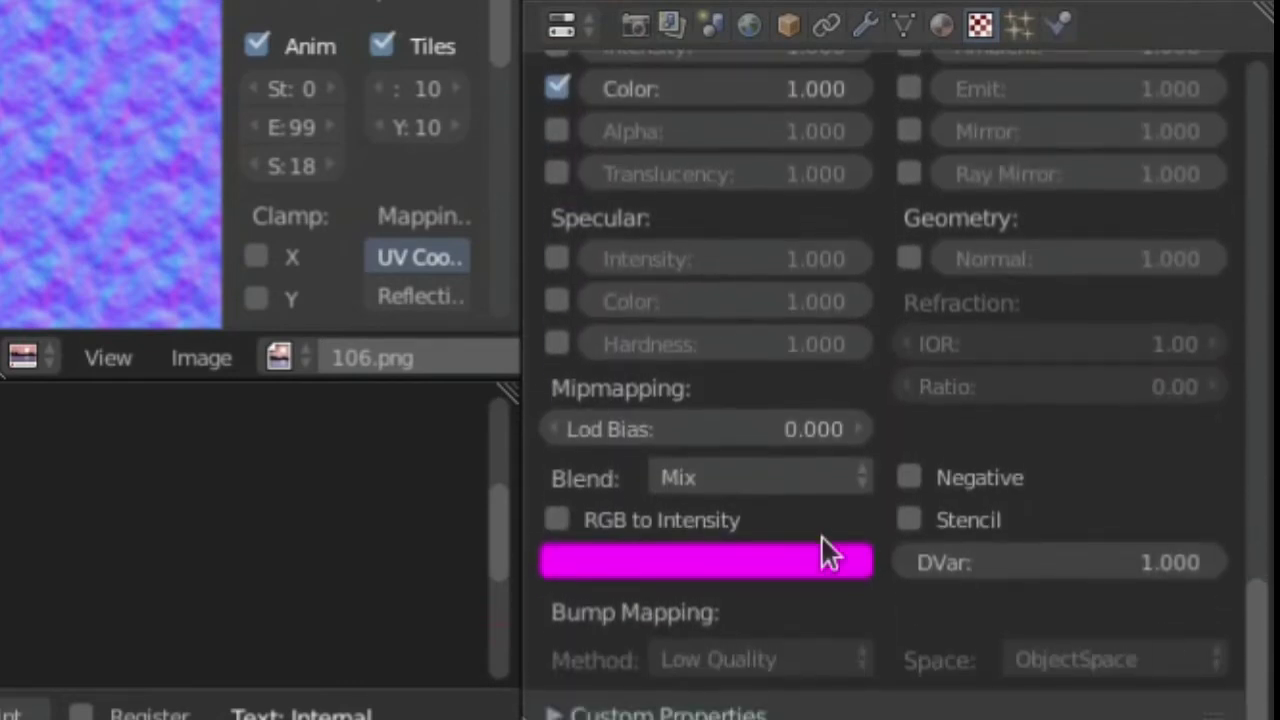
pyautogui.click(770, 478)
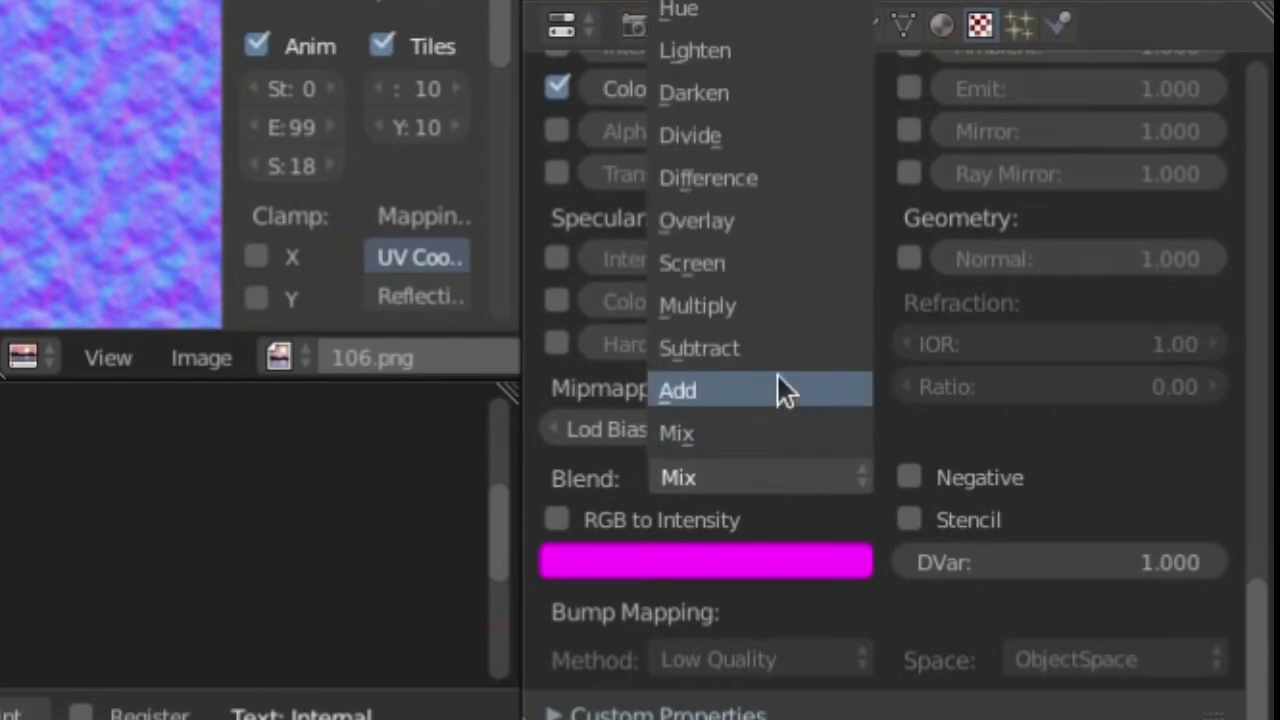
pyautogui.click(705, 0)
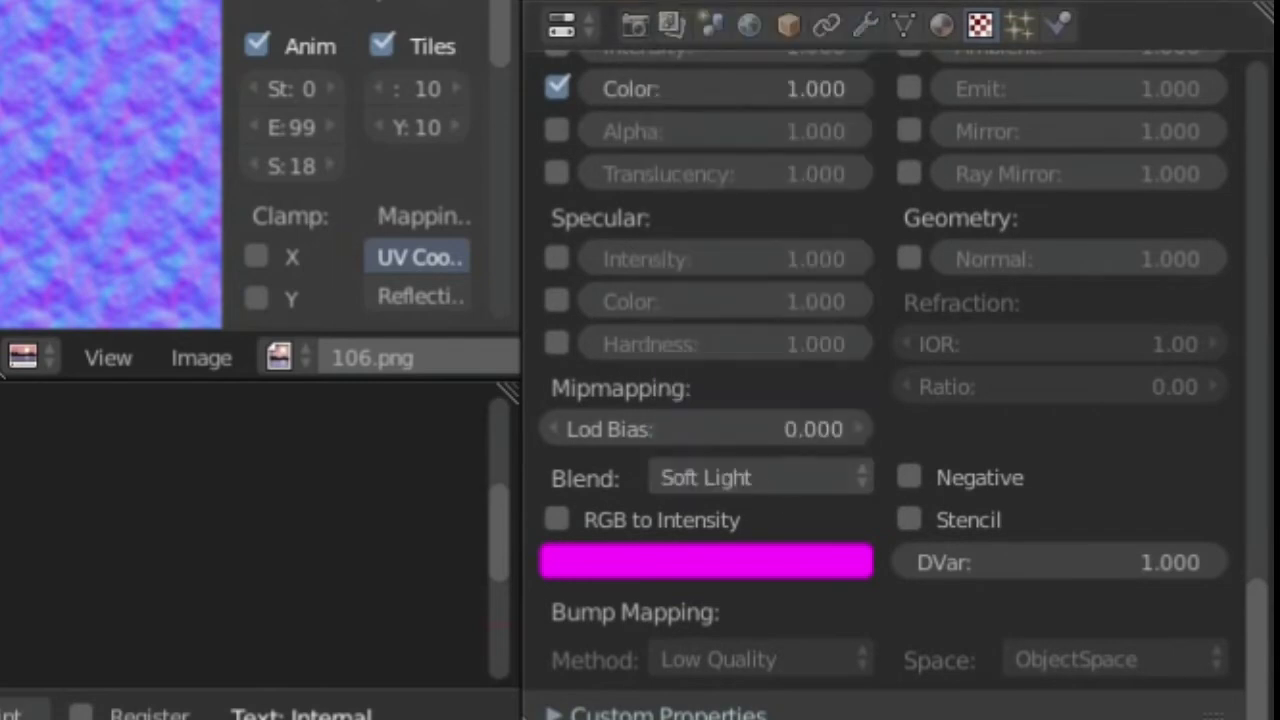
# - Map Texture.002 with Reflection texture coordinates
pyautogui.moveTo(1268, 690); pyautogui.dragTo(1272, 447)
pyautogui.click(808, 378)
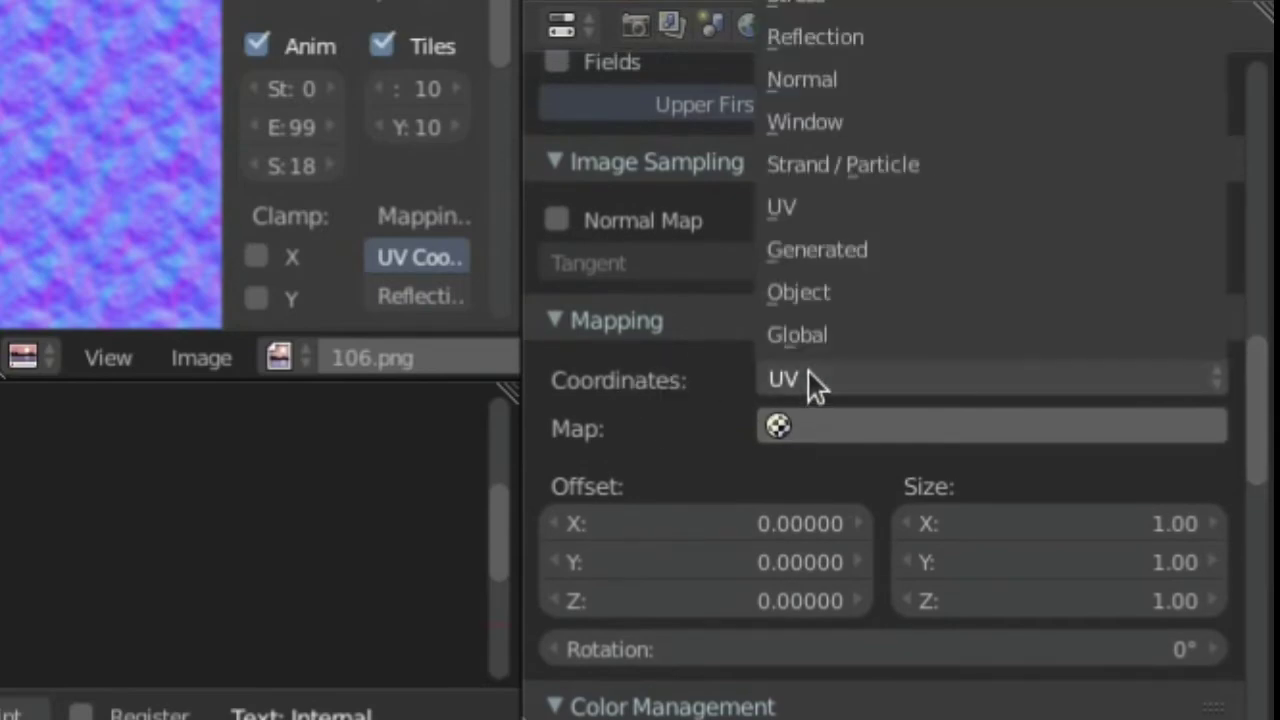
pyautogui.click(860, 40)
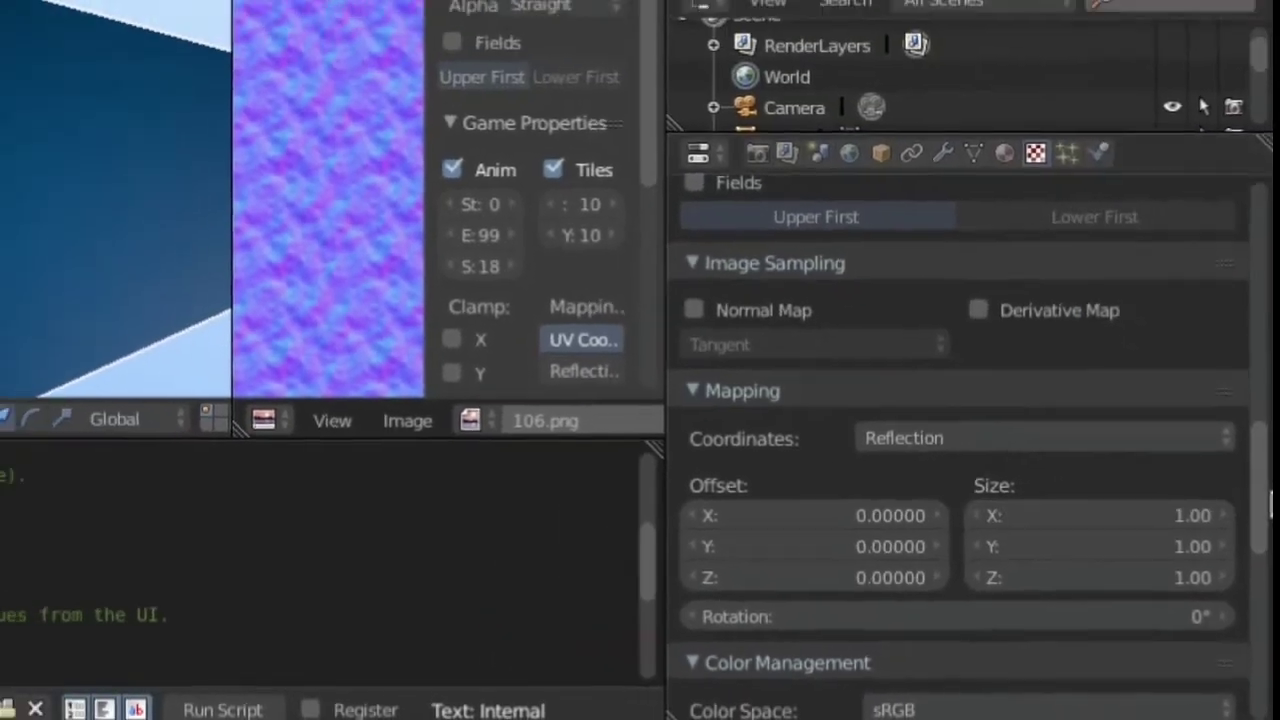
pyautogui.scroll(10, 880, 200)
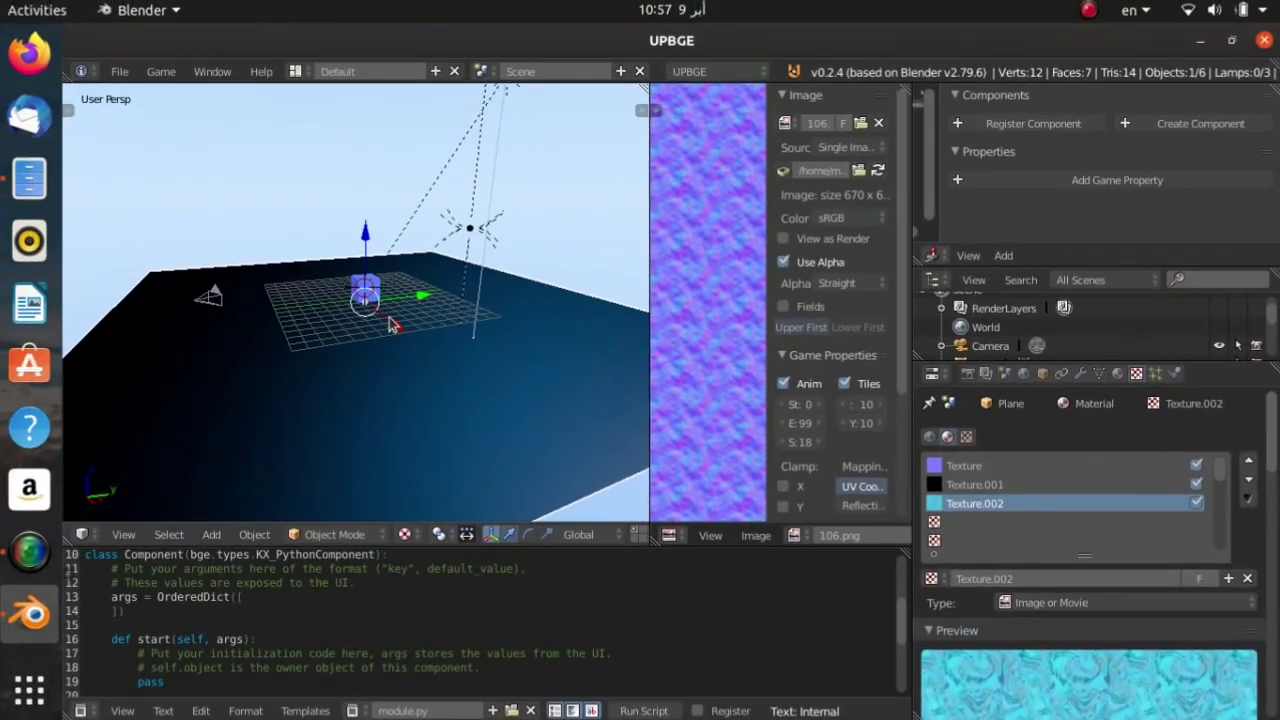
# - In edit mode, assign the 106.png image to the plane in the image editor
pyautogui.press('Tab')
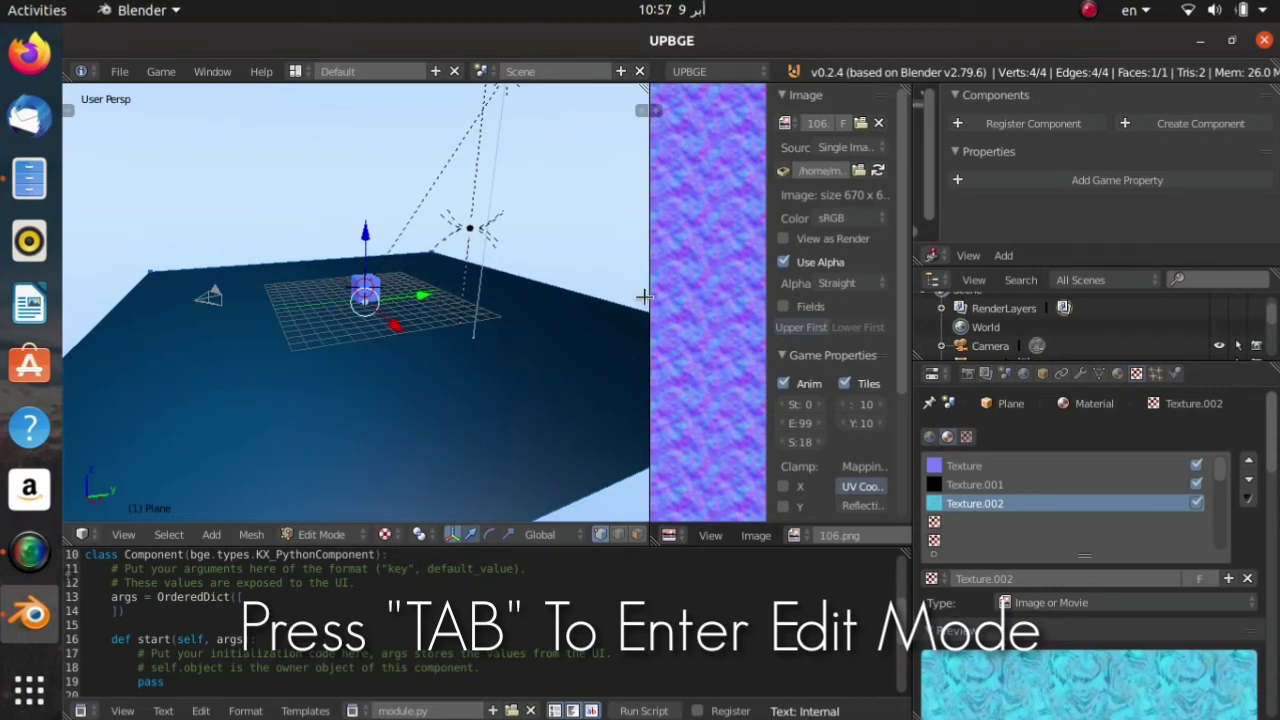
pyautogui.moveTo(644, 297); pyautogui.dragTo(414, 297)
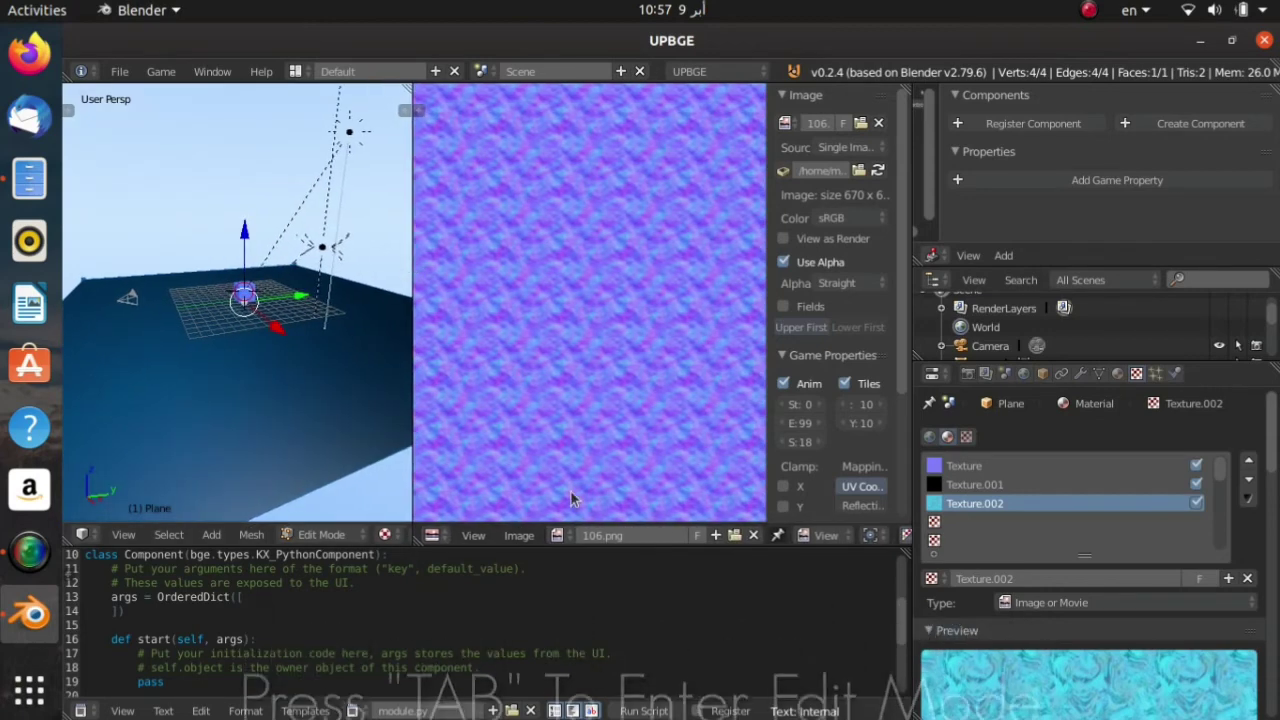
pyautogui.click(559, 535)
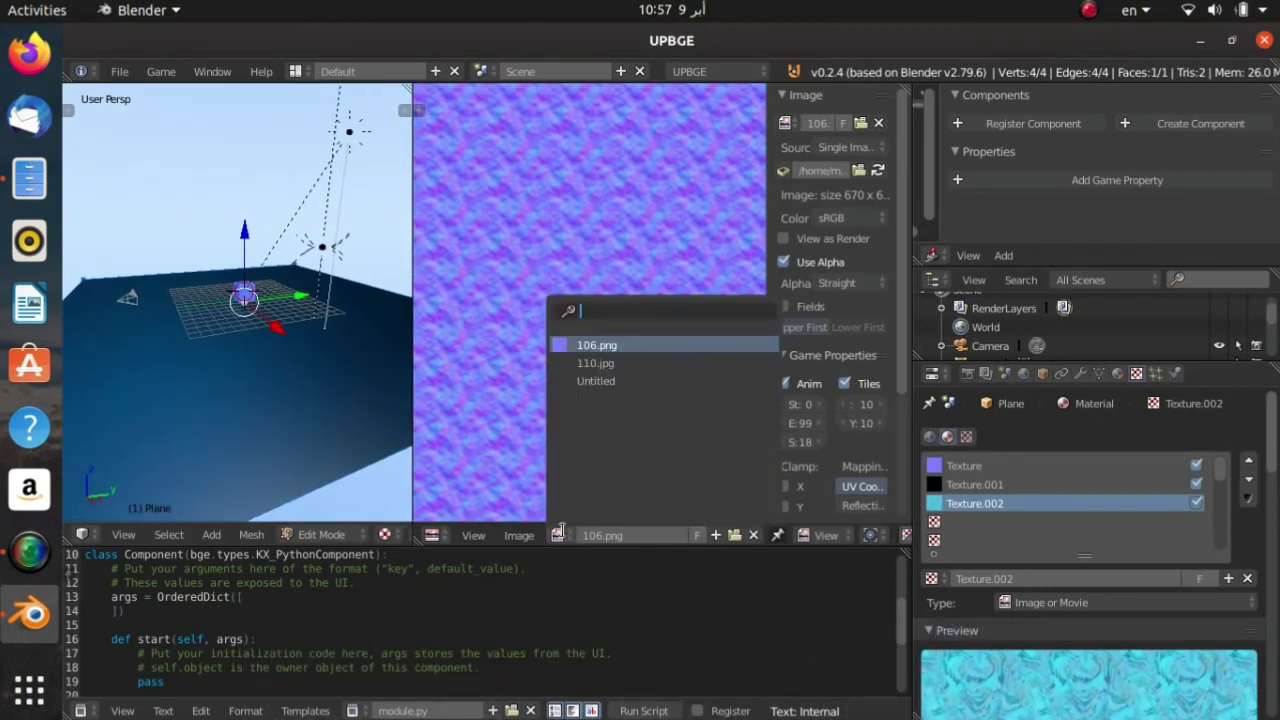
pyautogui.click(618, 344)
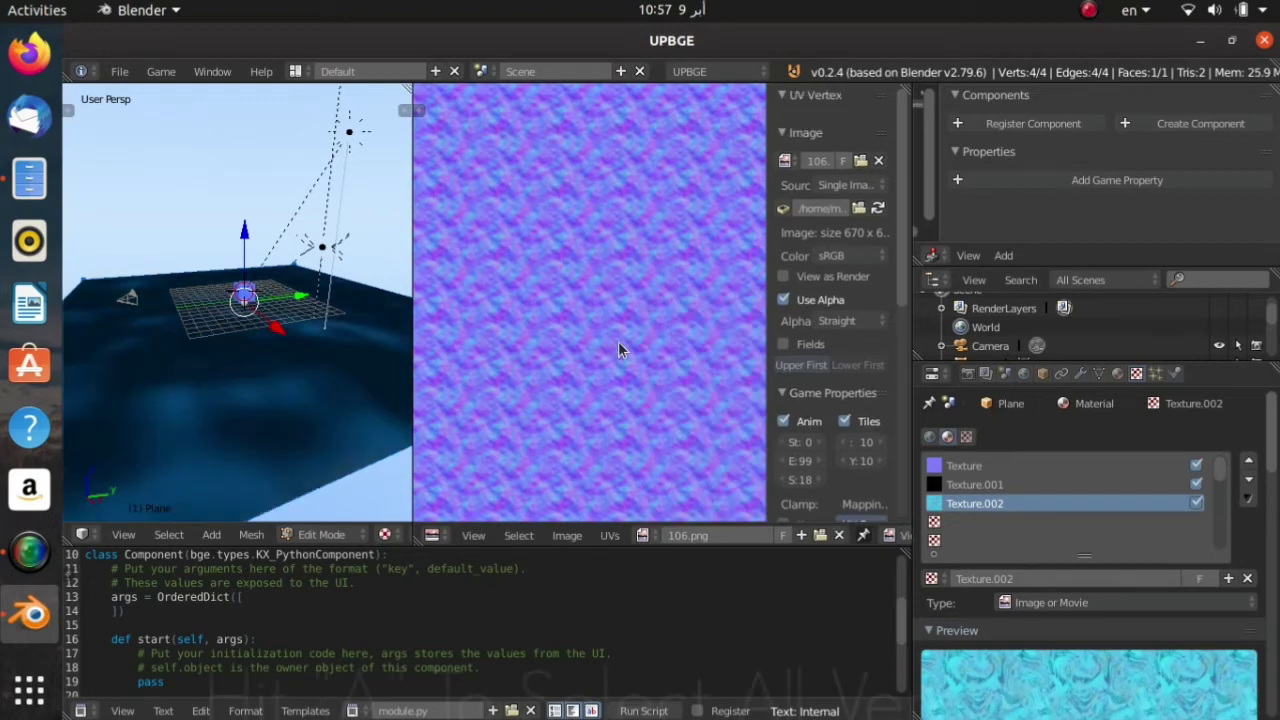
# - Scale all UVs up about 13.4 times and close the image editor
pyautogui.press('a')
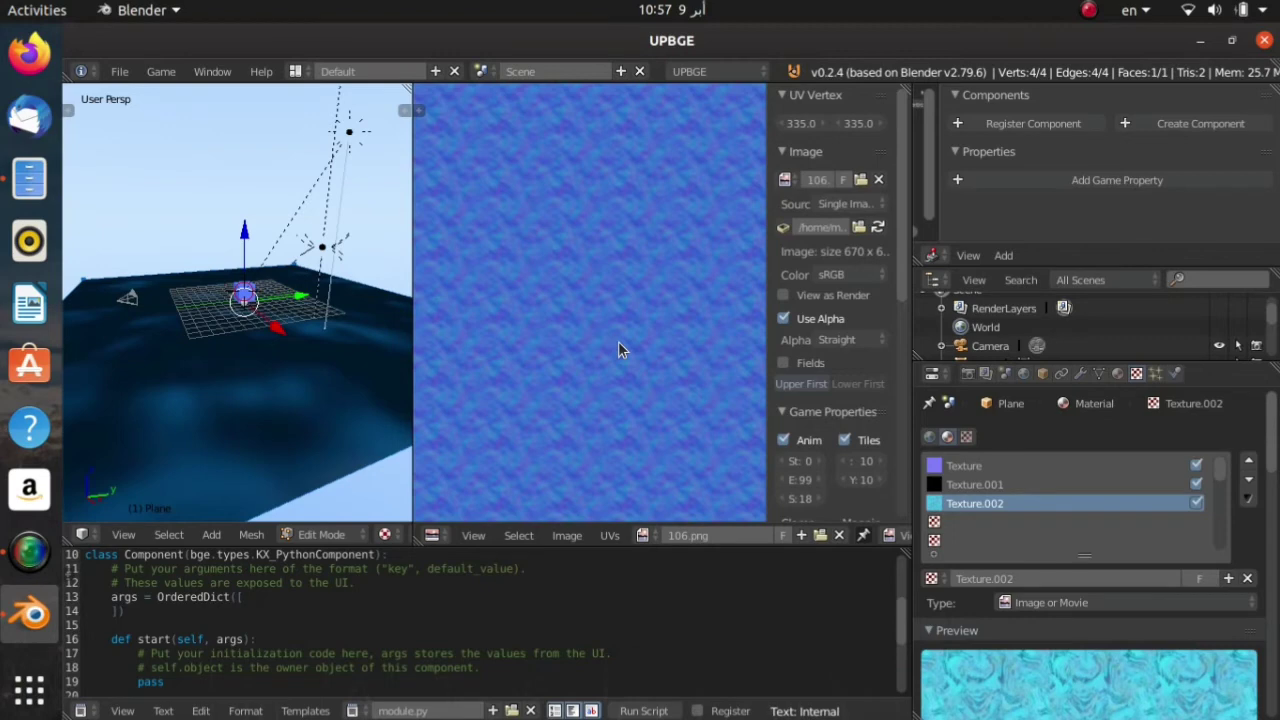
pyautogui.press('s')
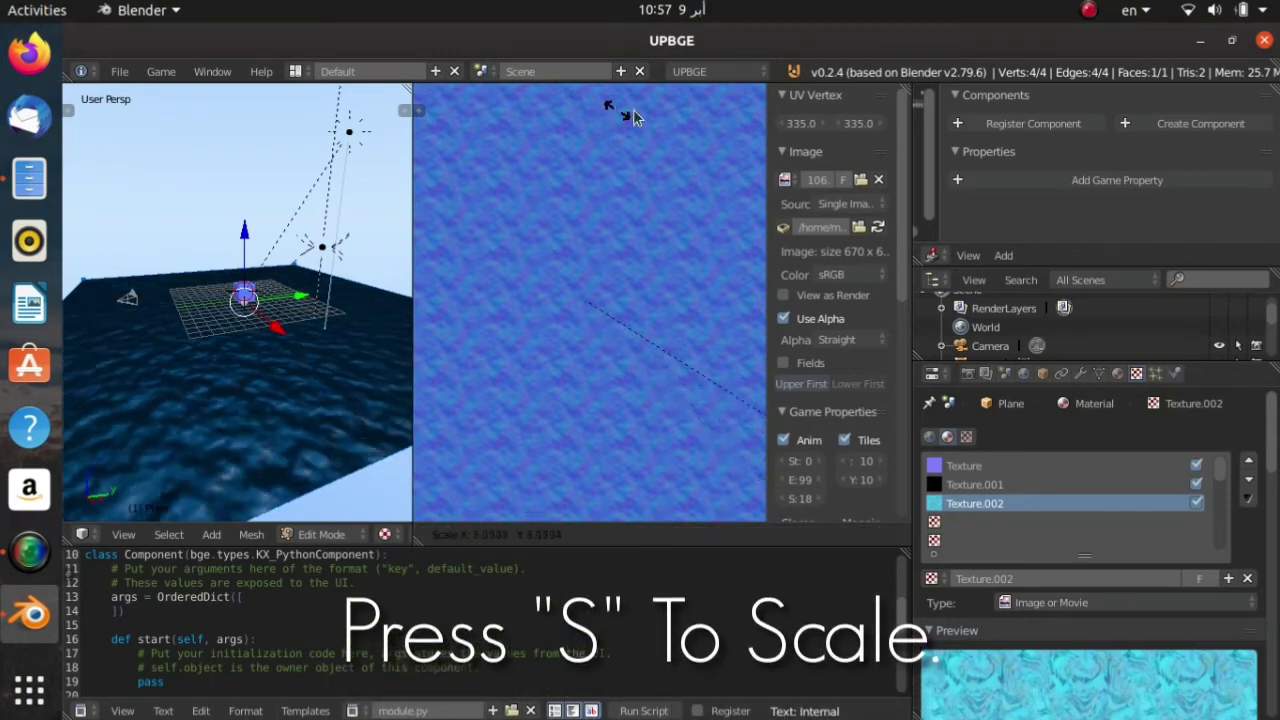
pyautogui.click(485, 323)
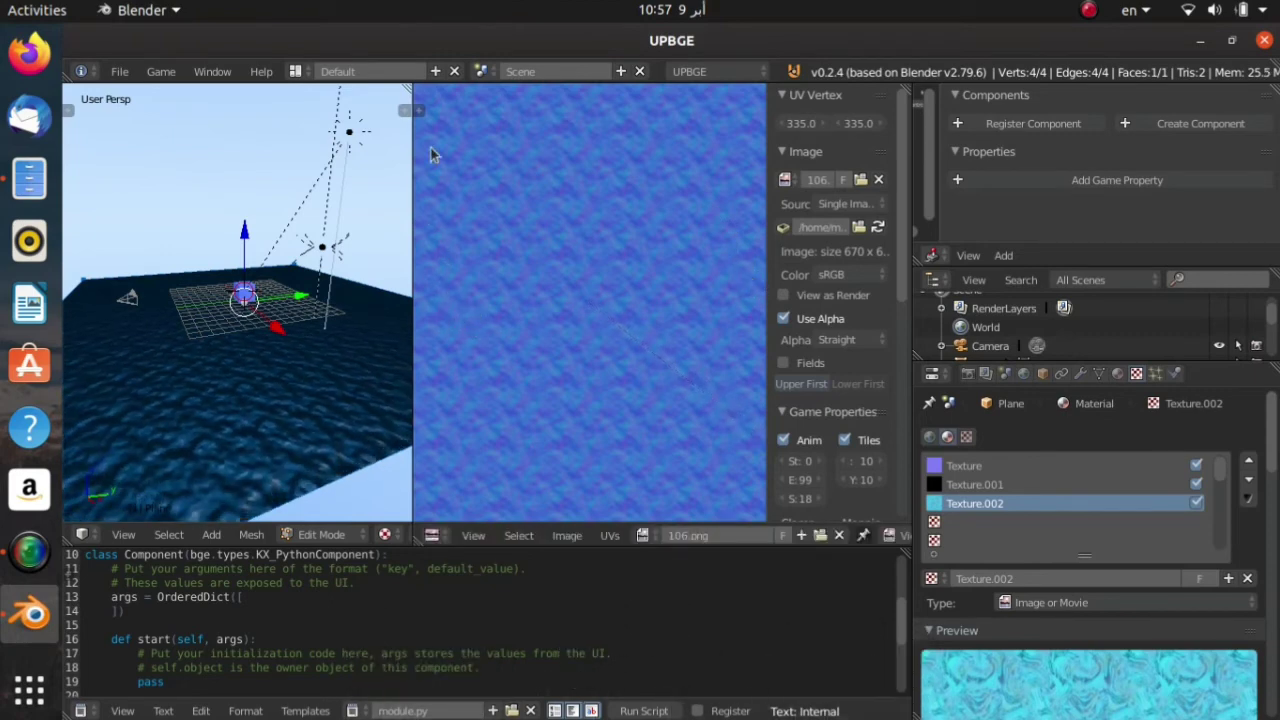
pyautogui.moveTo(410, 90); pyautogui.dragTo(530, 135)
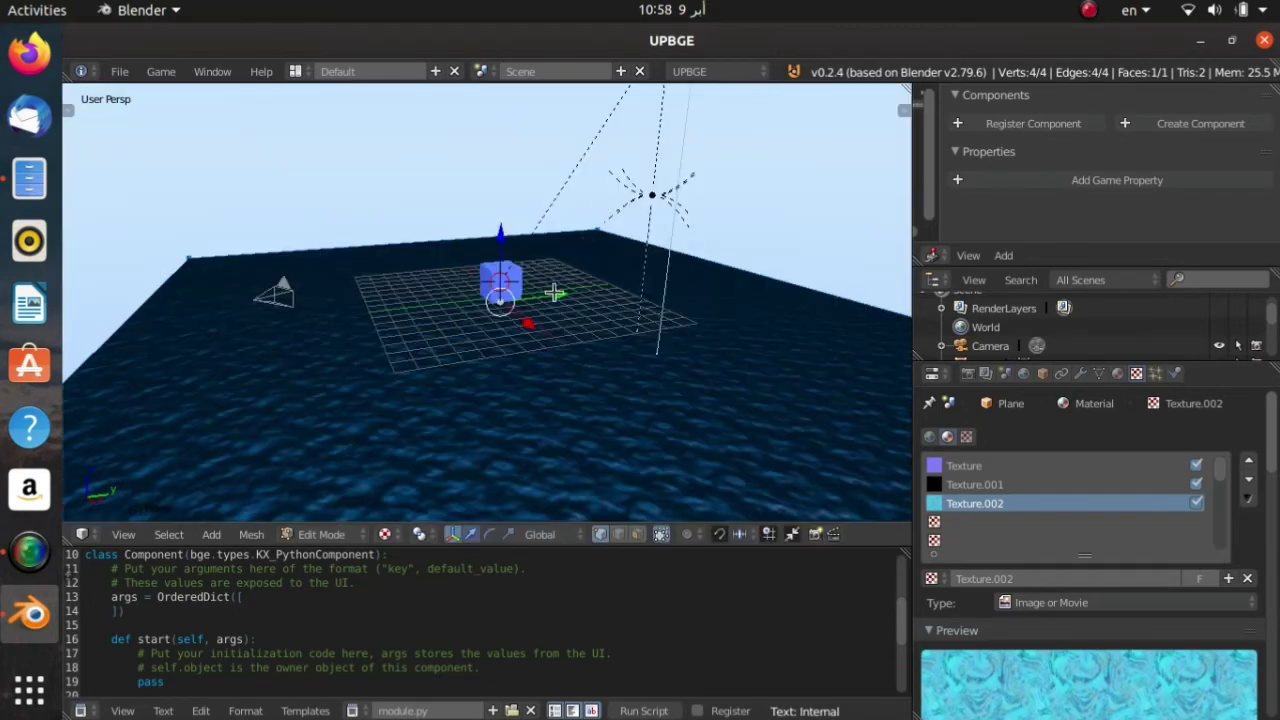
# - Return to Object Mode and test-run the game from the camera view to preview the rippling water
pyautogui.press('Tab')
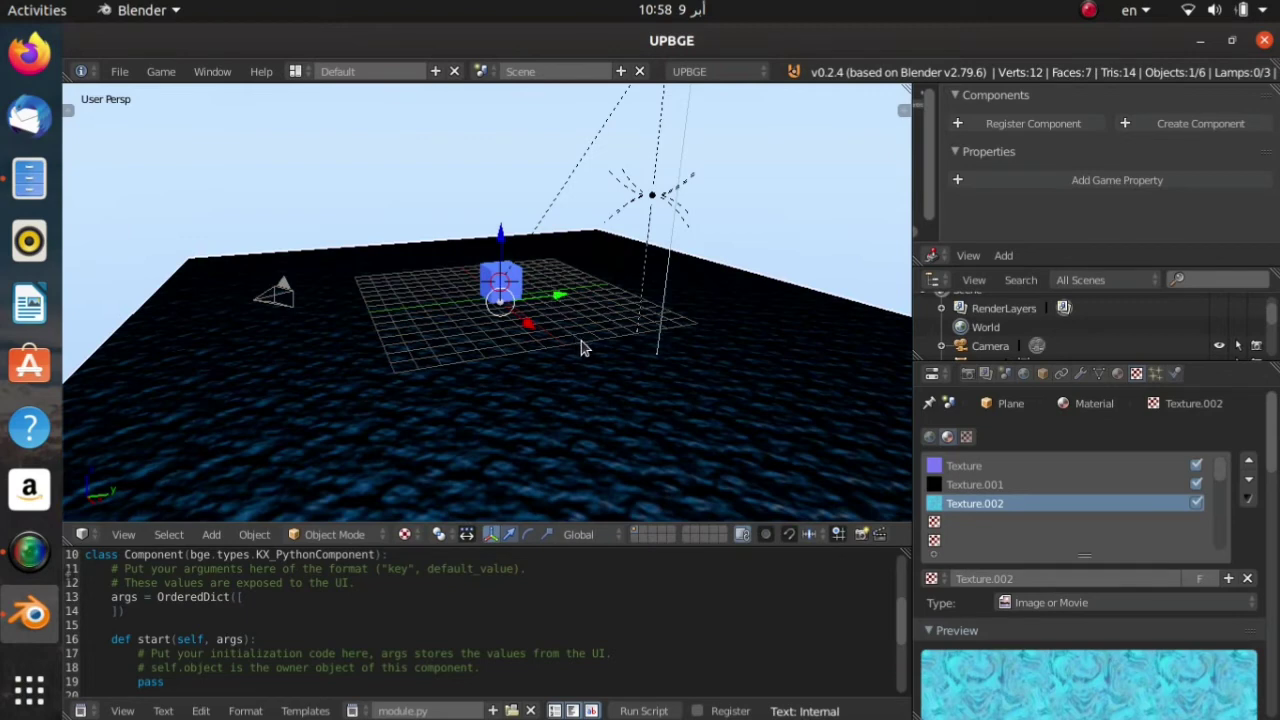
pyautogui.press('KP_0')
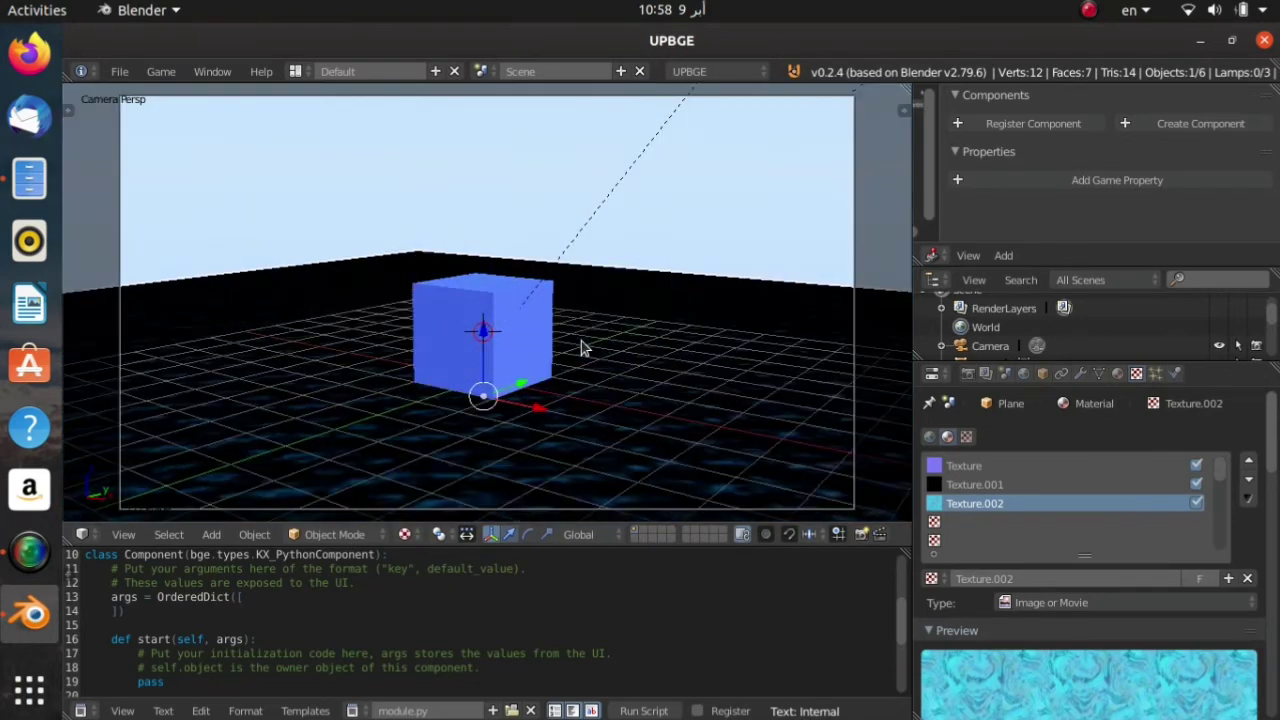
pyautogui.press('p')
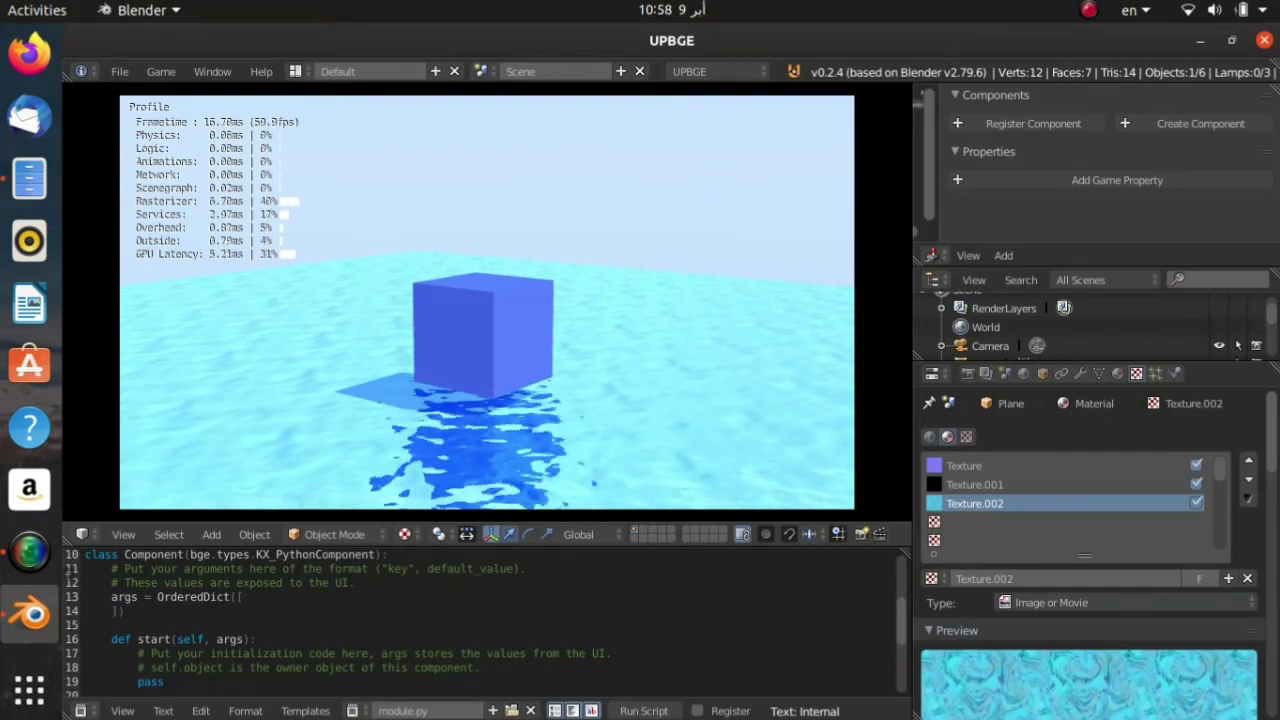
pyautogui.press('Escape')
pyautogui.moveTo(597, 386); pyautogui.dragTo(851, 430, button='middle')
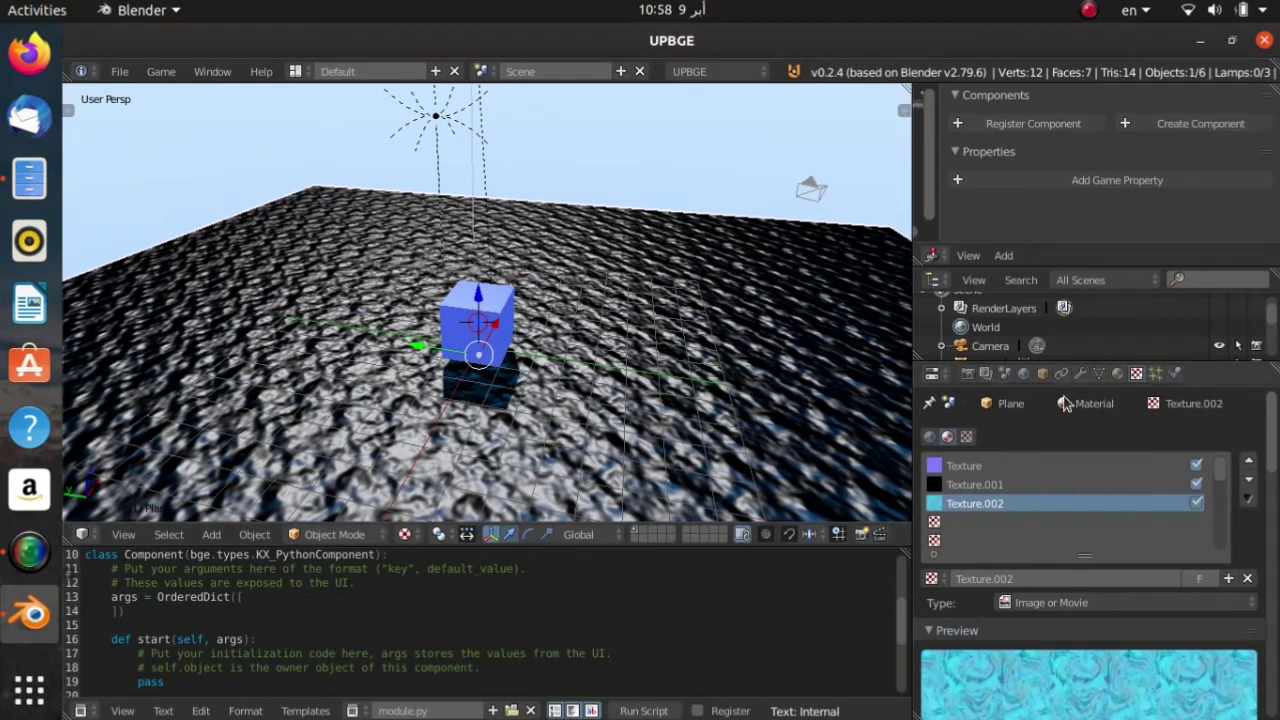
# - Turn off shadow receiving on the plane's water material
pyautogui.click(1118, 374)
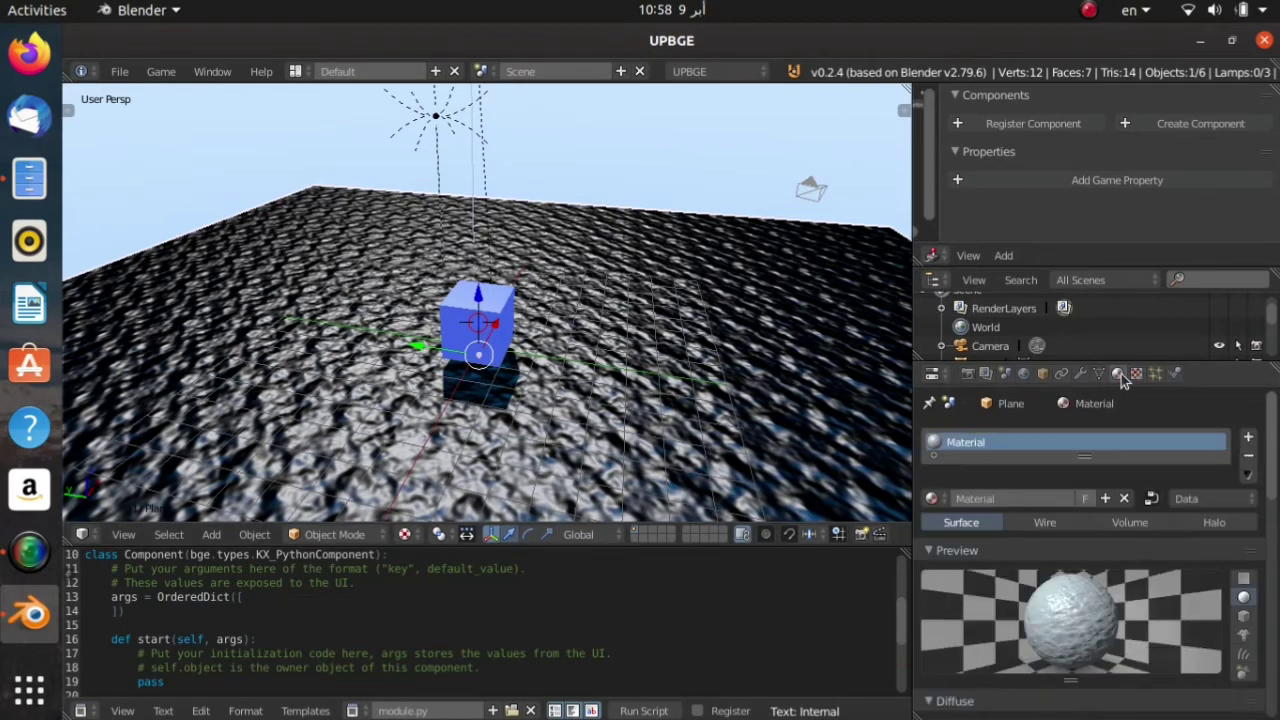
pyautogui.scroll(-8, 1240, 450)
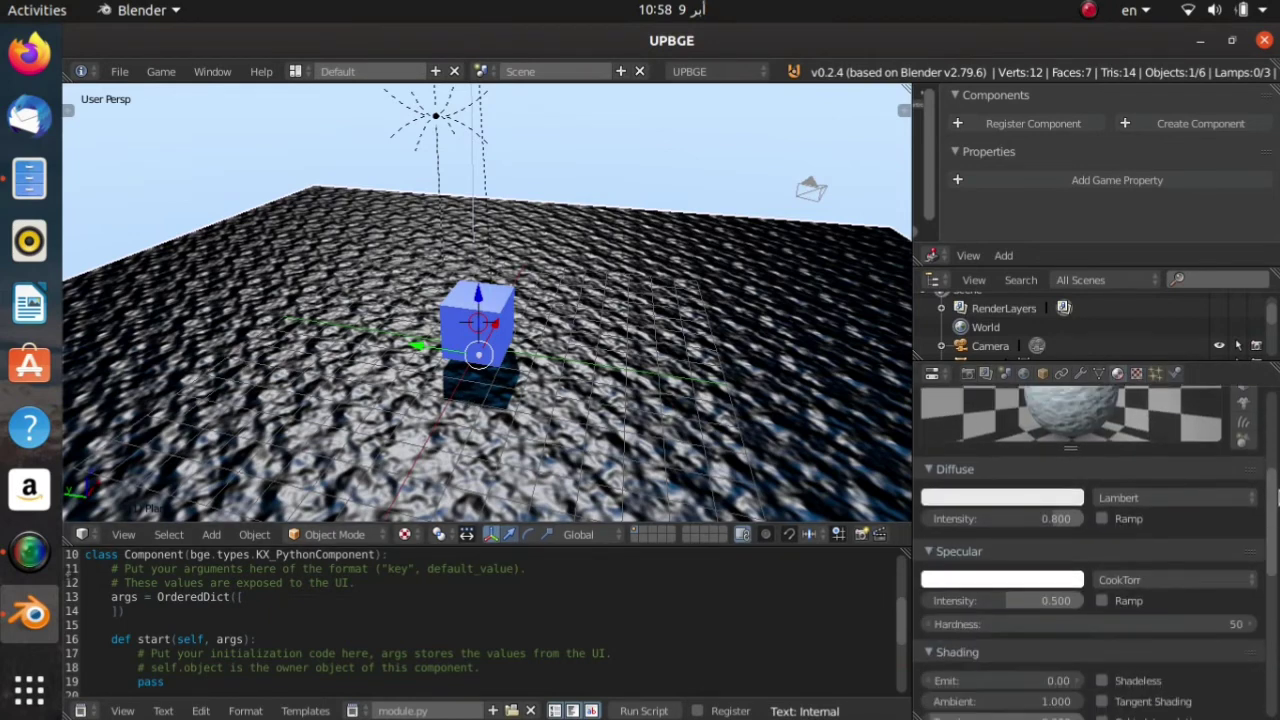
pyautogui.moveTo(1277, 536); pyautogui.dragTo(1276, 651)
pyautogui.click(976, 666)
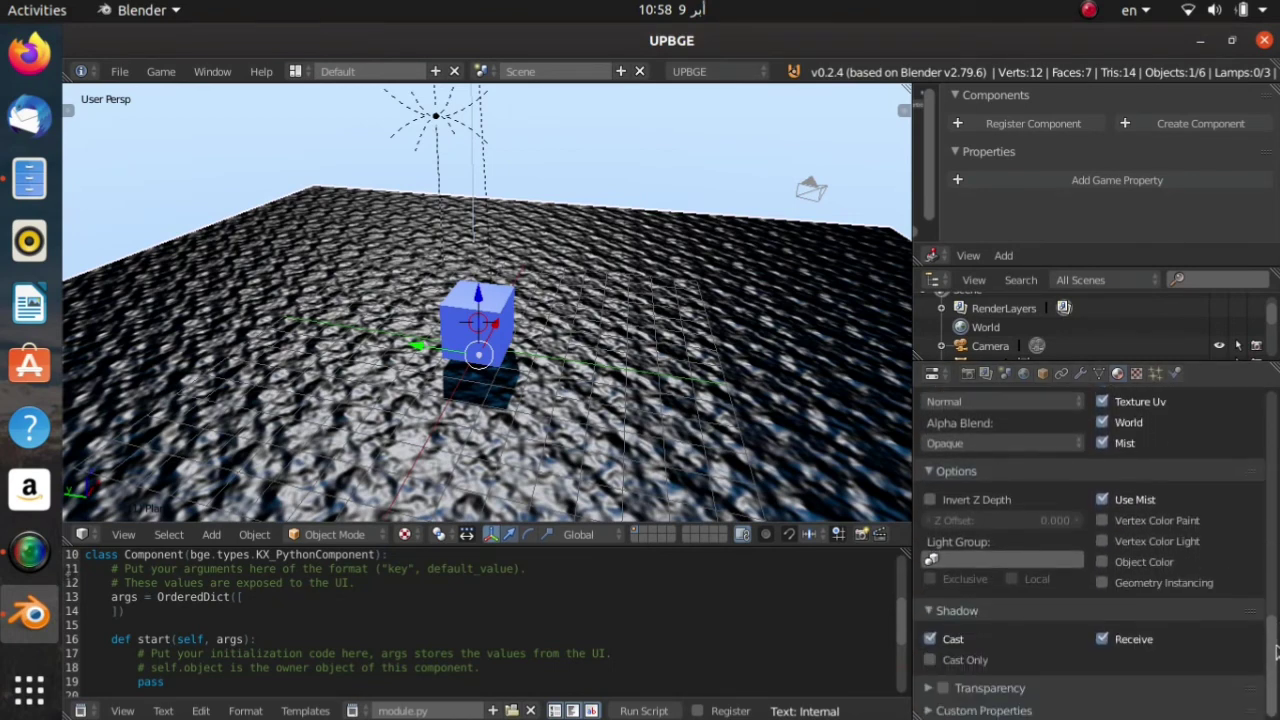
pyautogui.click(1104, 639)
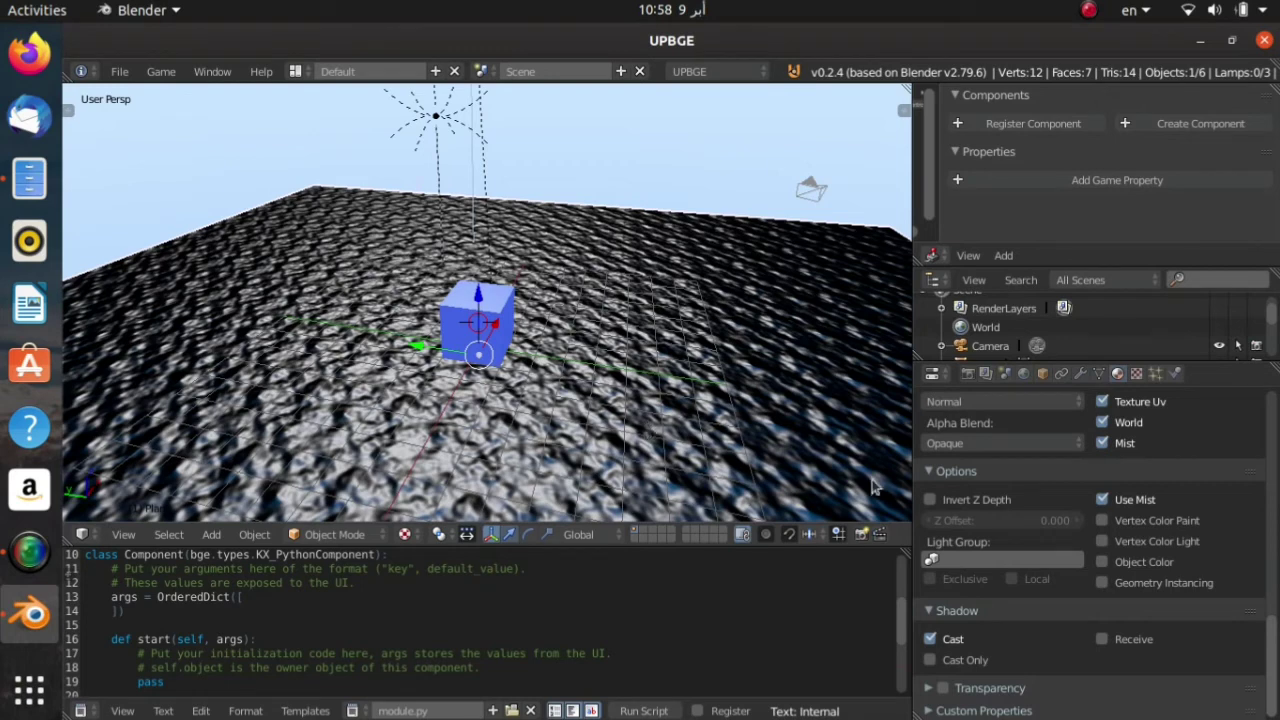
# - Enable Z Transparency on the water material with Alpha 0.800
pyautogui.click(943, 689)
pyautogui.click(928, 688)
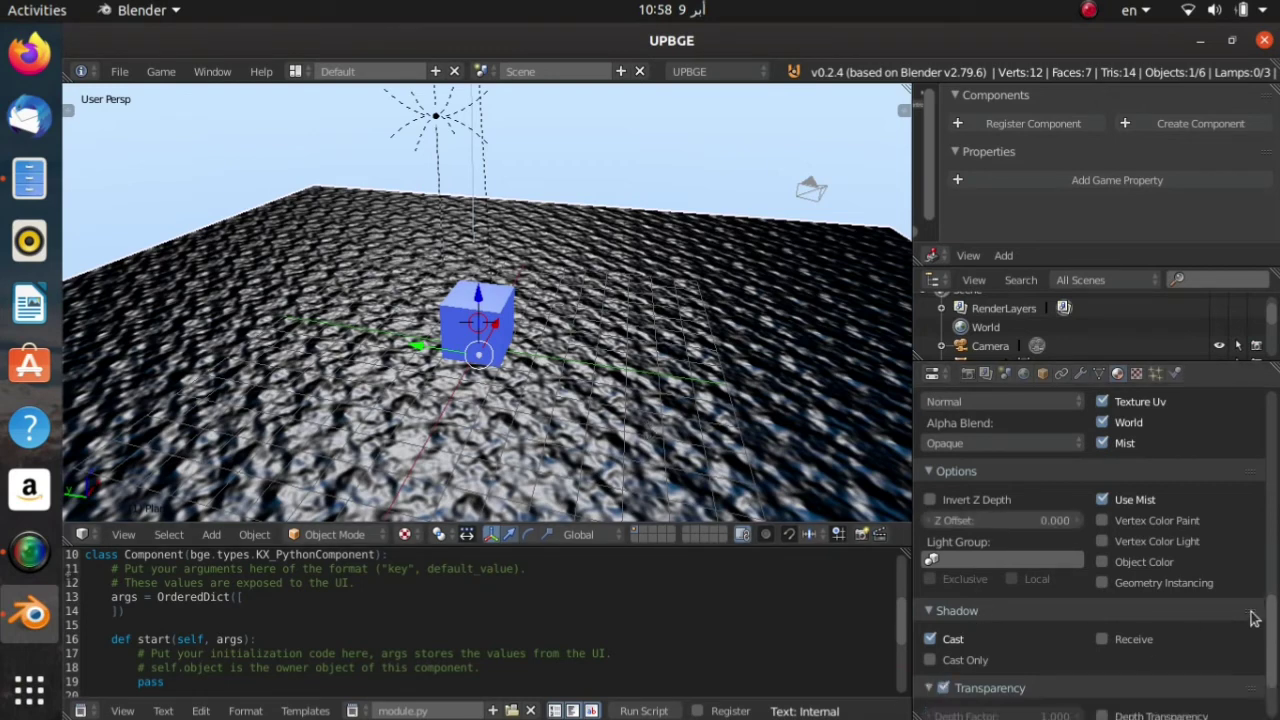
pyautogui.moveTo(1273, 627); pyautogui.dragTo(1273, 683)
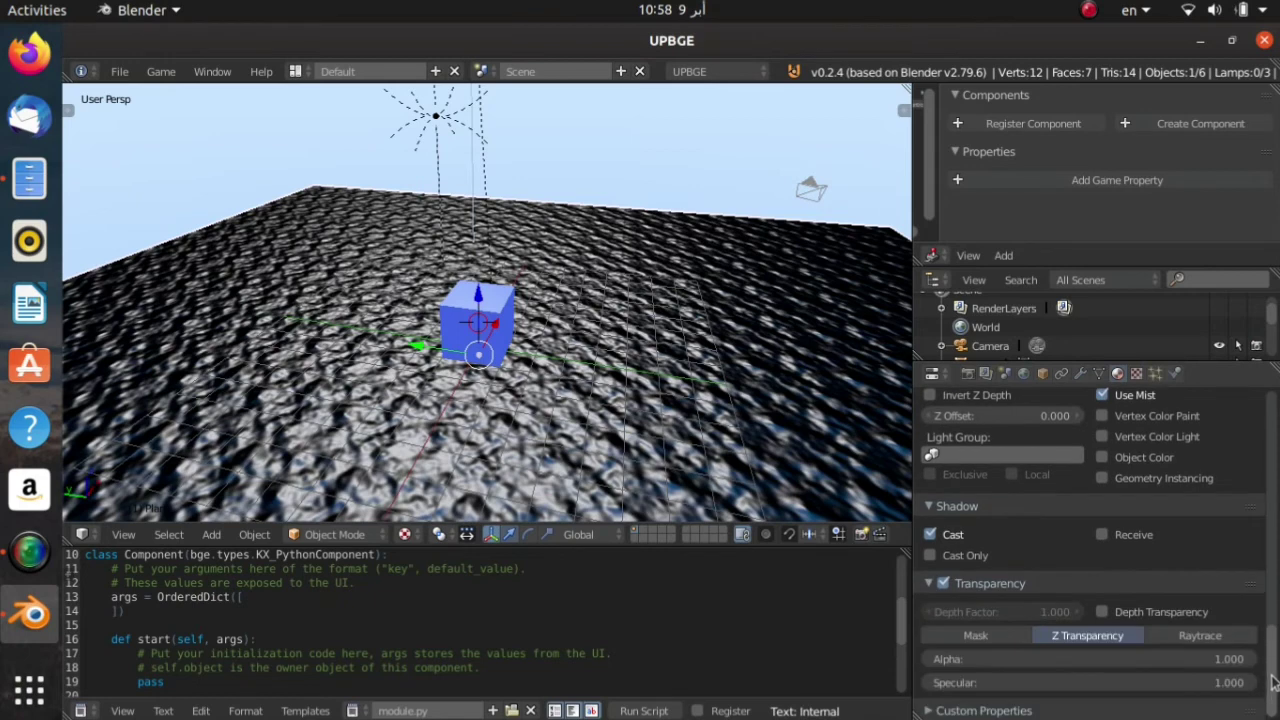
pyautogui.click(1157, 657)
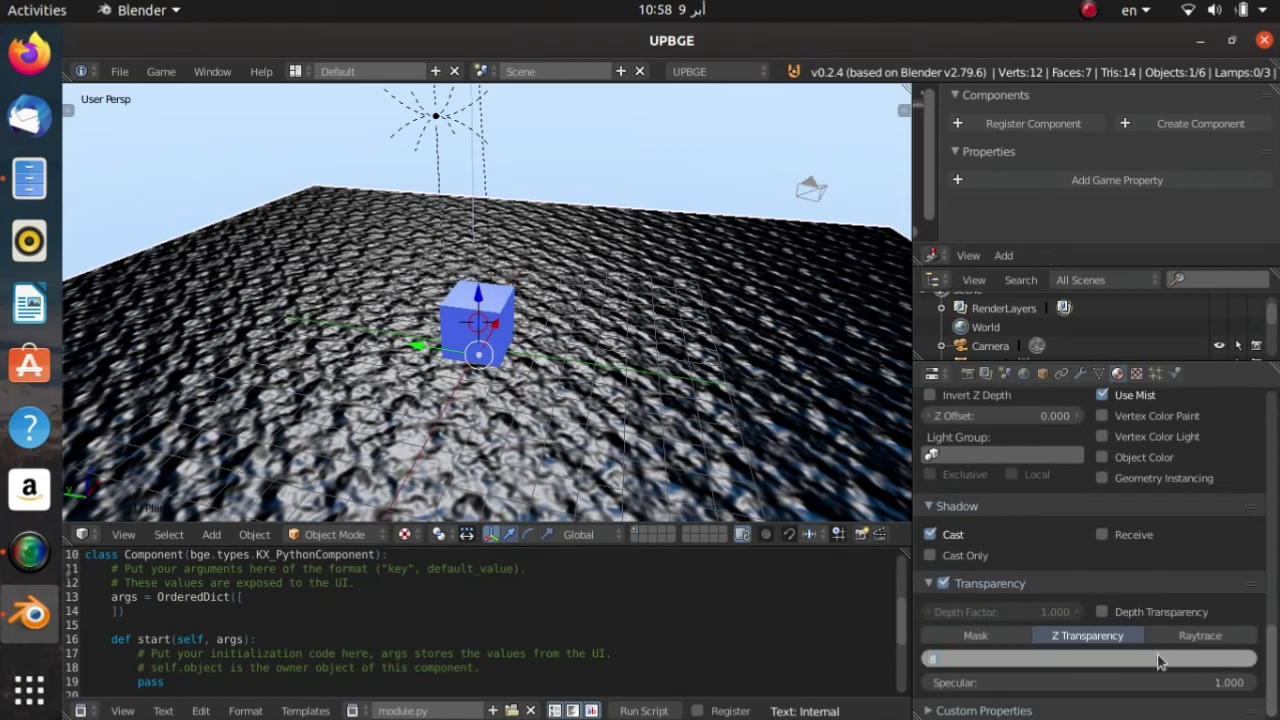
pyautogui.press('Return')
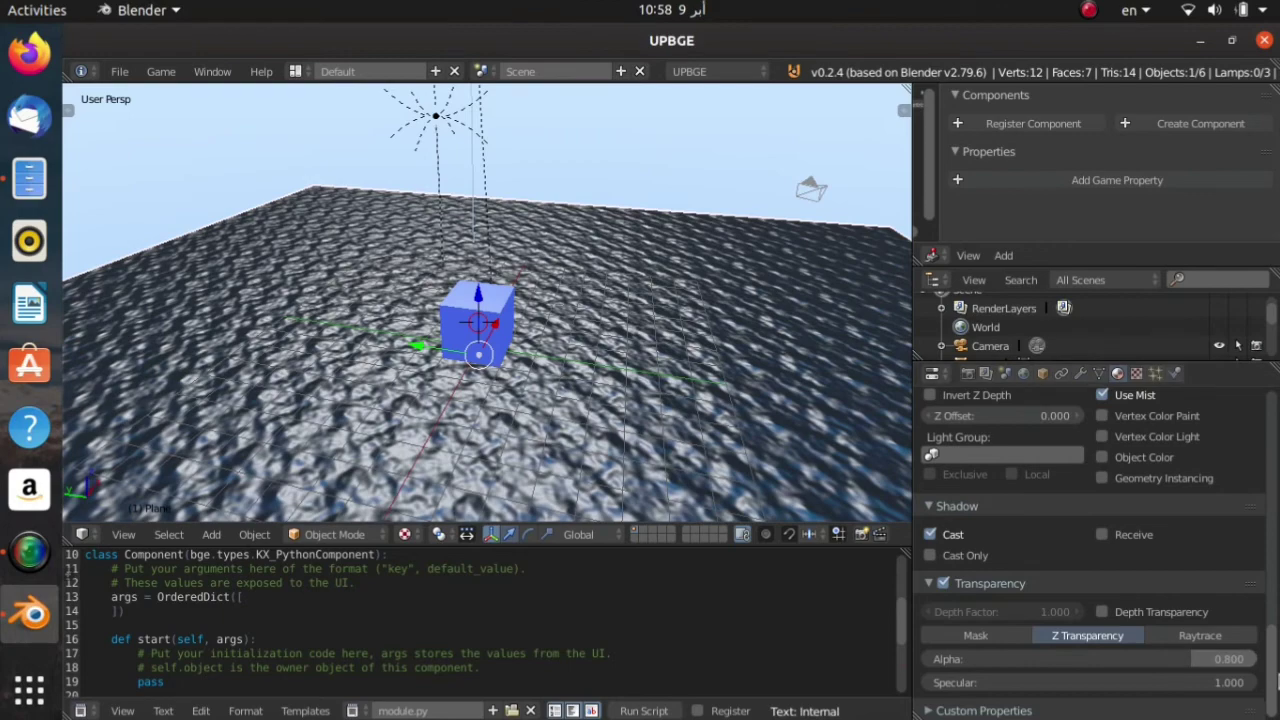
pyautogui.moveTo(1273, 665); pyautogui.dragTo(1276, 700)
pyautogui.scroll(15, 1276, 676)
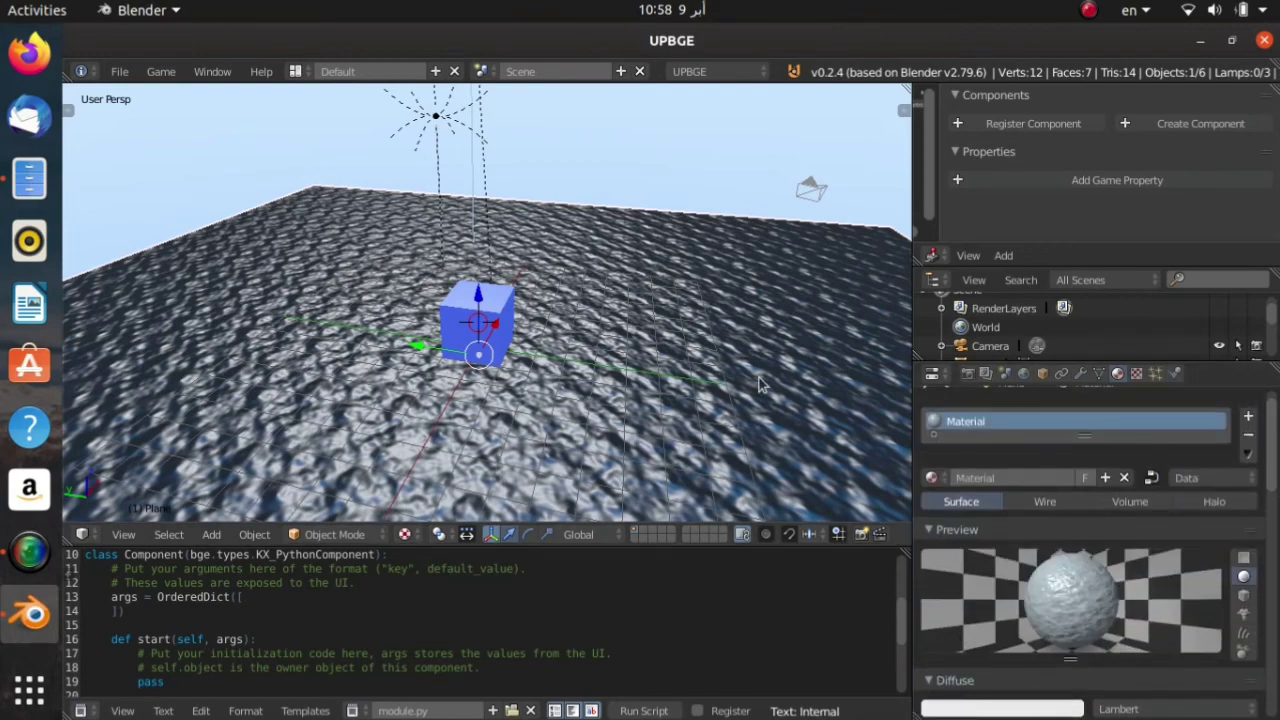
# - Change the water's specular shader from CookTorr to WardIso, with intensity 1.000 and slope 0.072
pyautogui.moveTo(740, 352); pyautogui.dragTo(714, 359, button='middle')
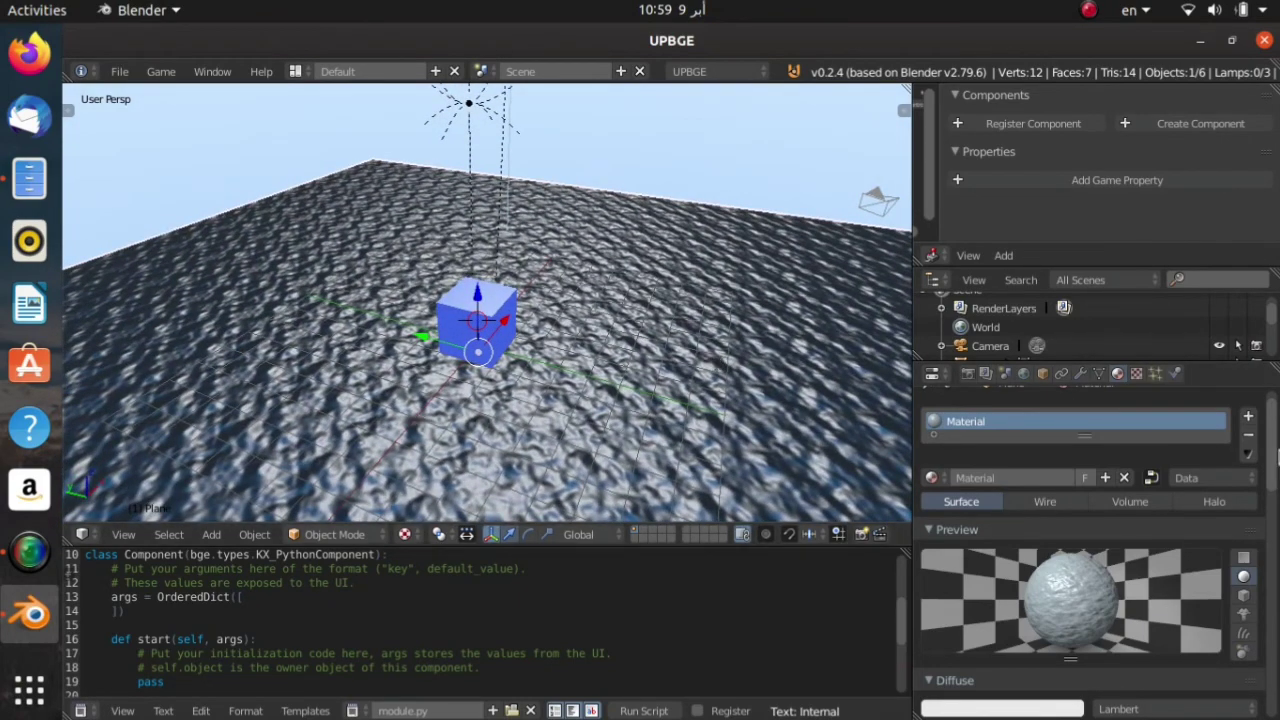
pyautogui.scroll(-5, 1276, 518)
pyautogui.scroll(1, 1276, 518)
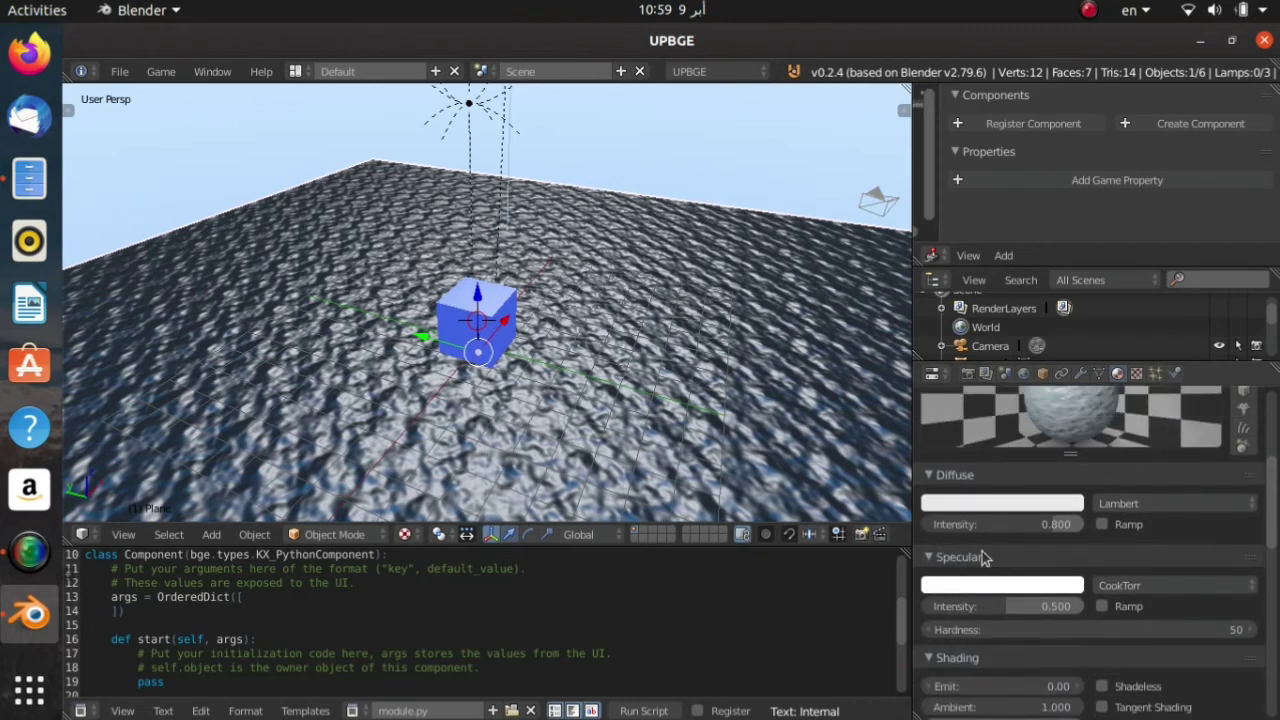
pyautogui.click(1145, 586)
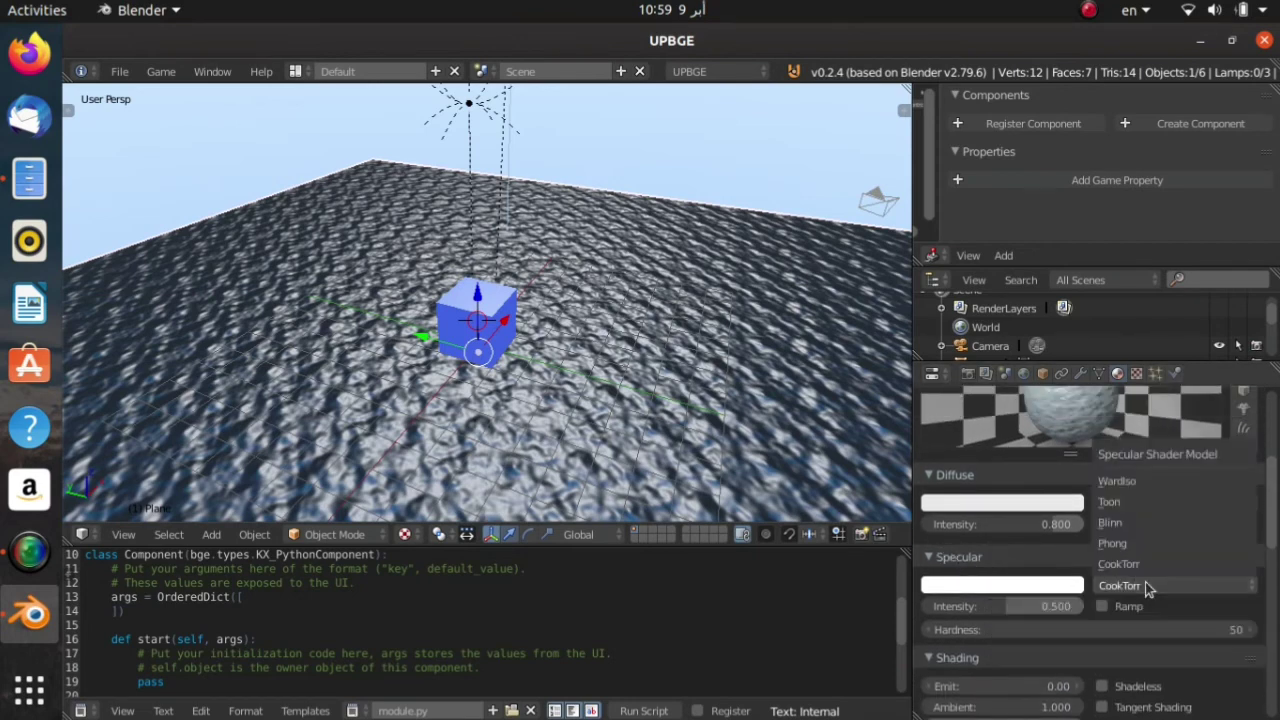
pyautogui.click(1134, 480)
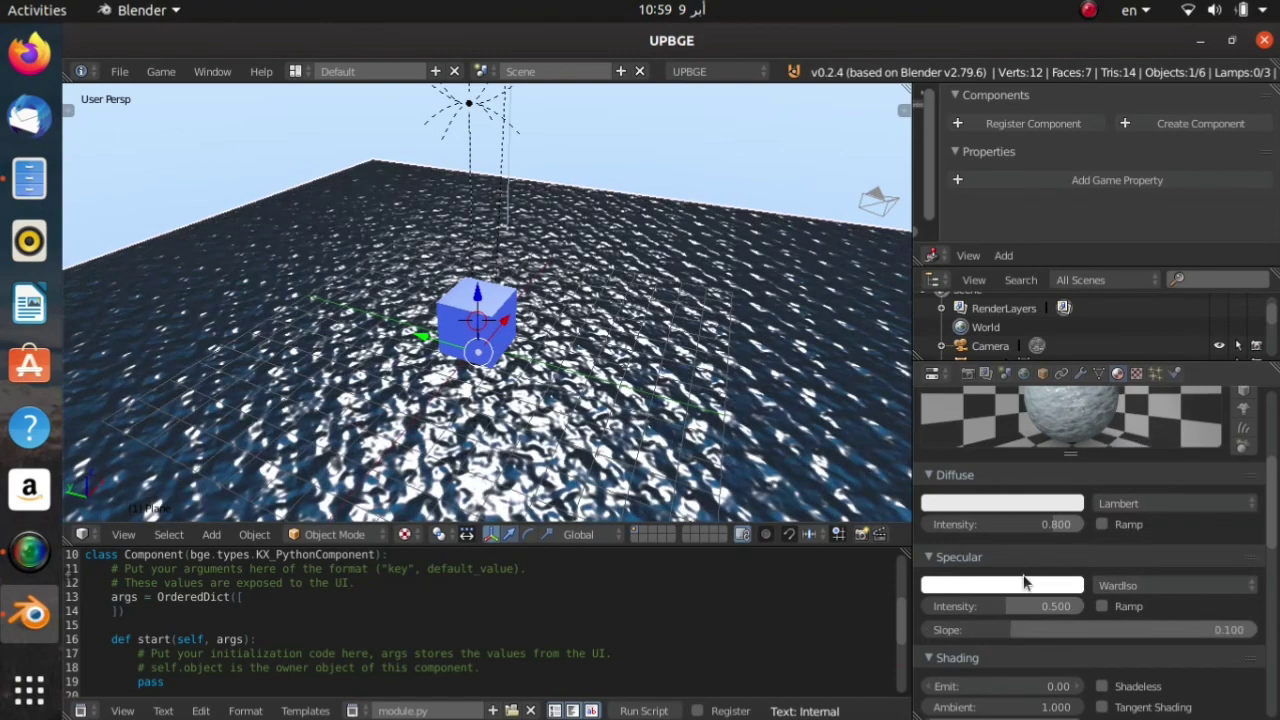
pyautogui.moveTo(1007, 602)
pyautogui.mouseDown()
pyautogui.moveTo(1088, 606)
pyautogui.moveTo(1080, 631)
pyautogui.moveTo(990, 634)
pyautogui.mouseUp()
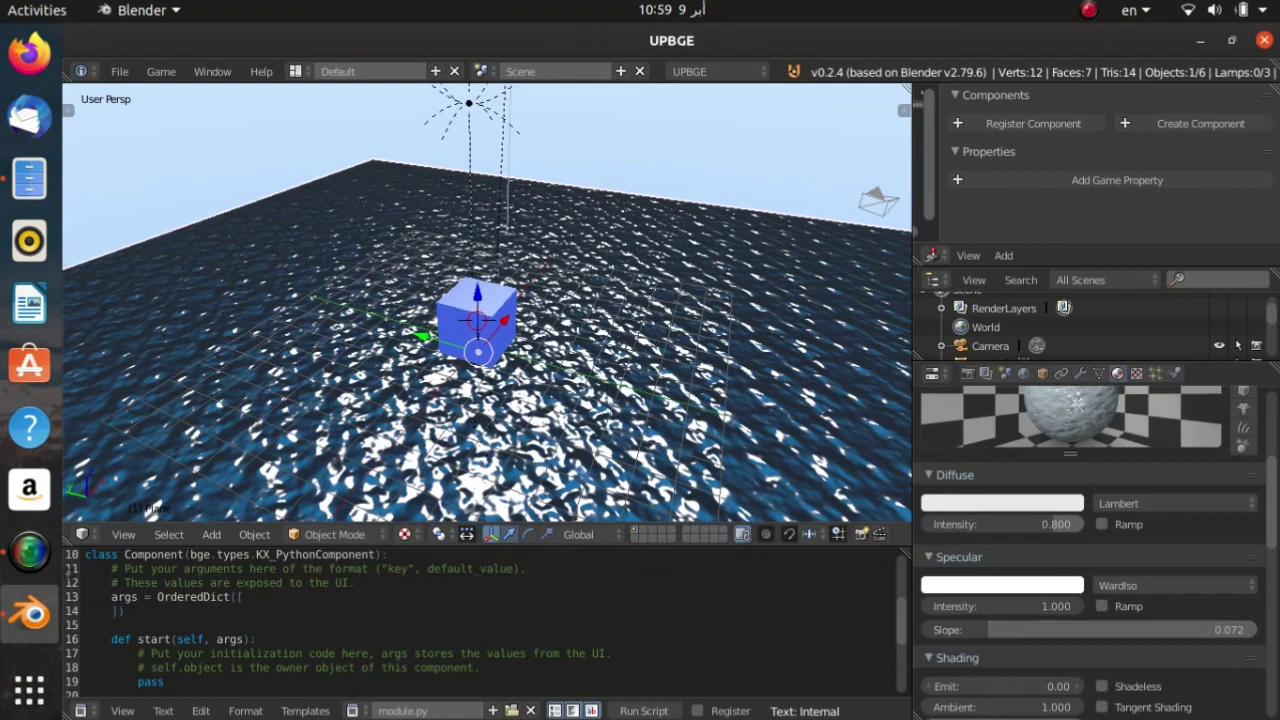
# - Run the game to show the glossy, semi-transparent rippling water around the cube
pyautogui.press('p')
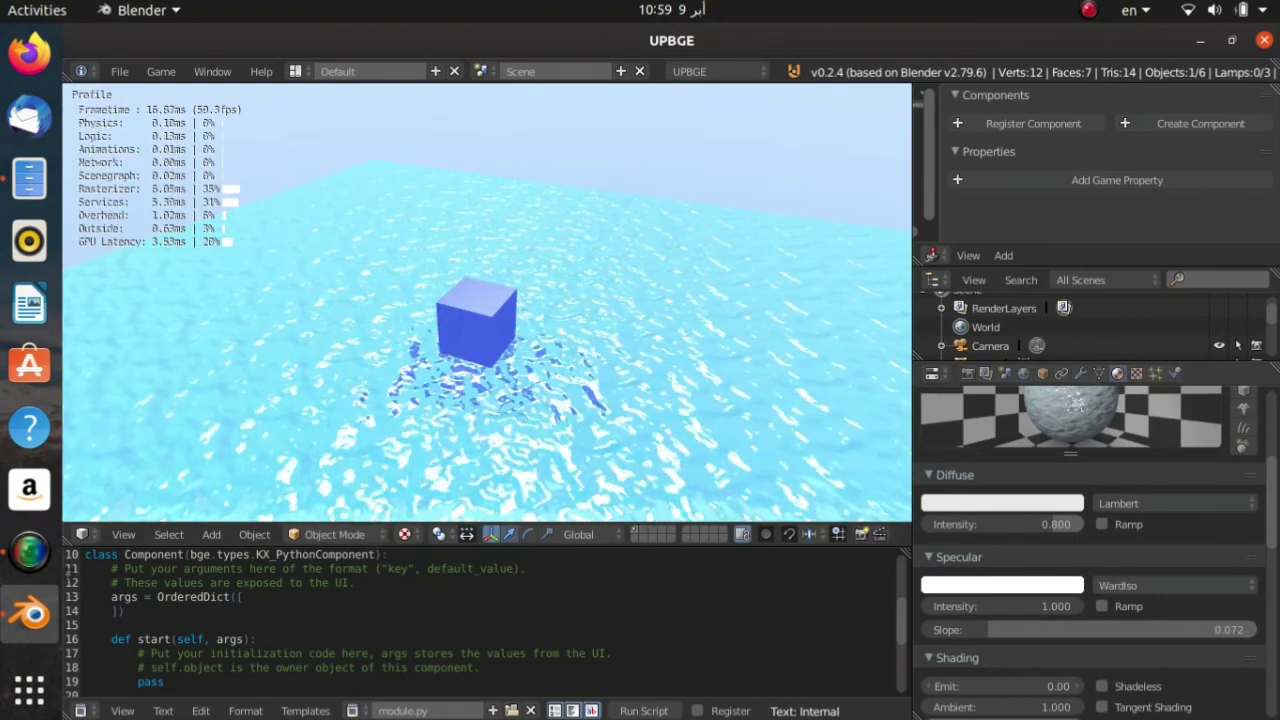